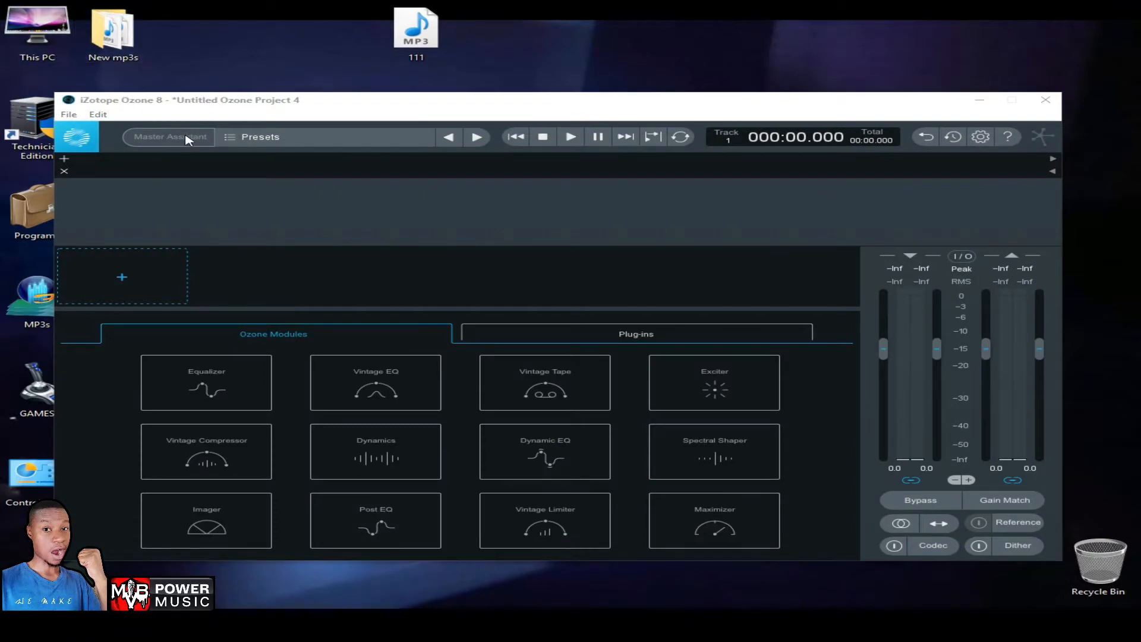
Step: Load the 111 MP3 file from the desktop into the empty project
left_click_drag(416, 30, 439, 203)
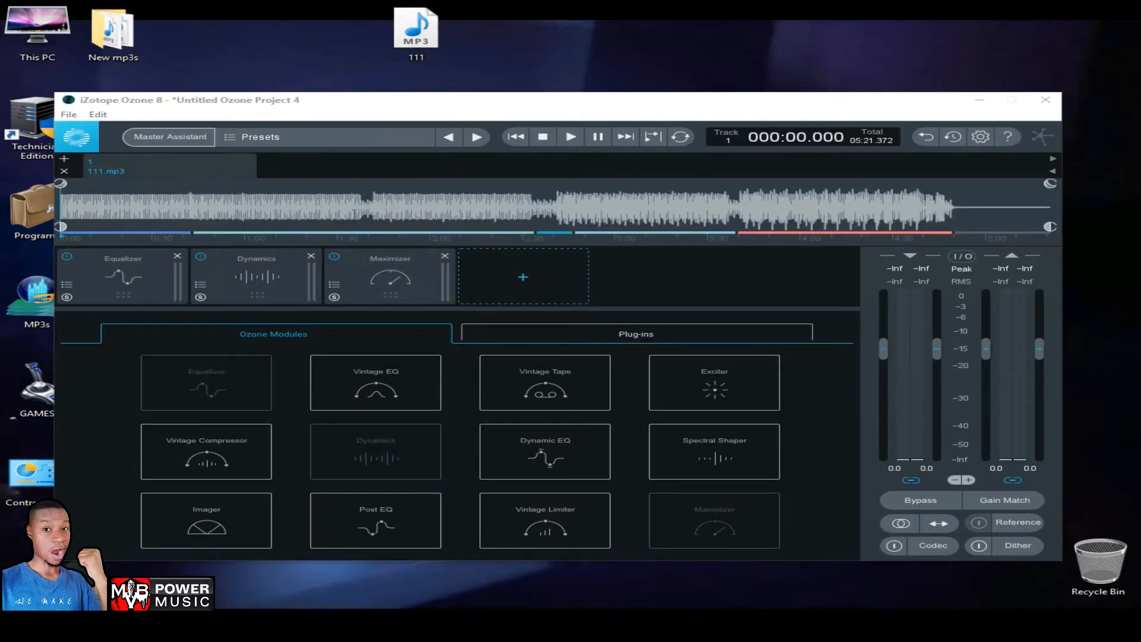
left_click(188, 137)
left_click(568, 382)
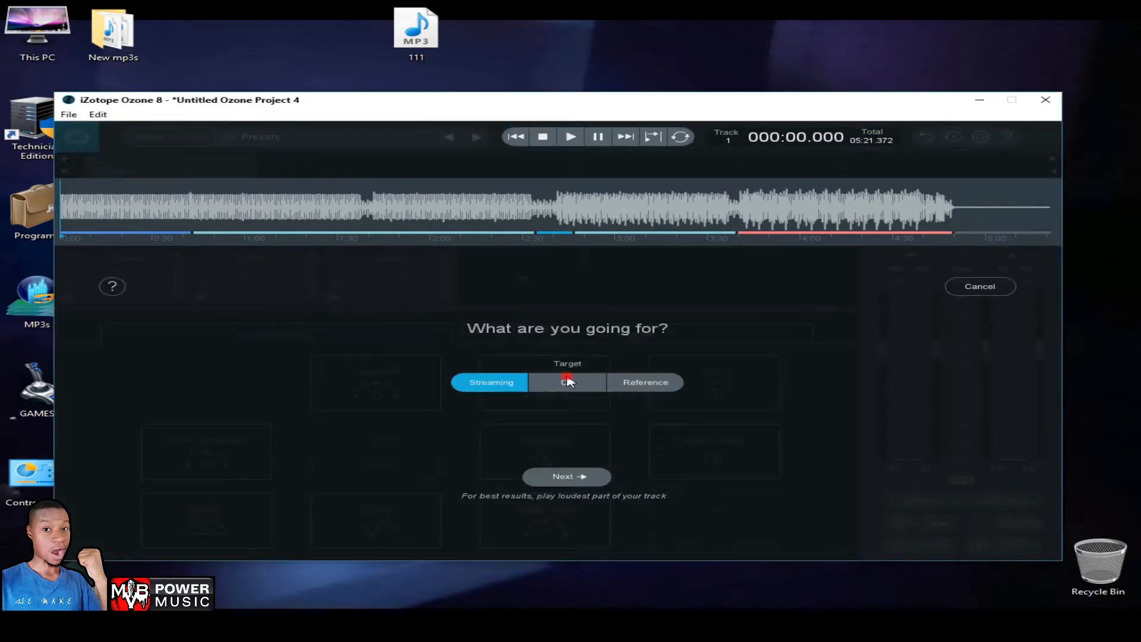
left_click(663, 429)
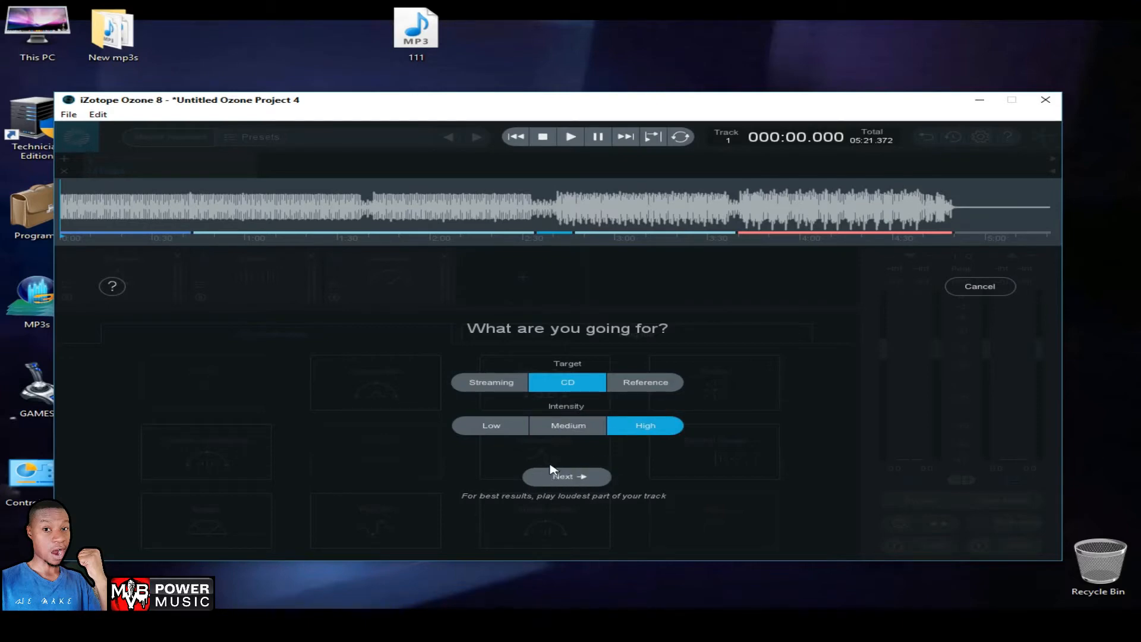
left_click(986, 292)
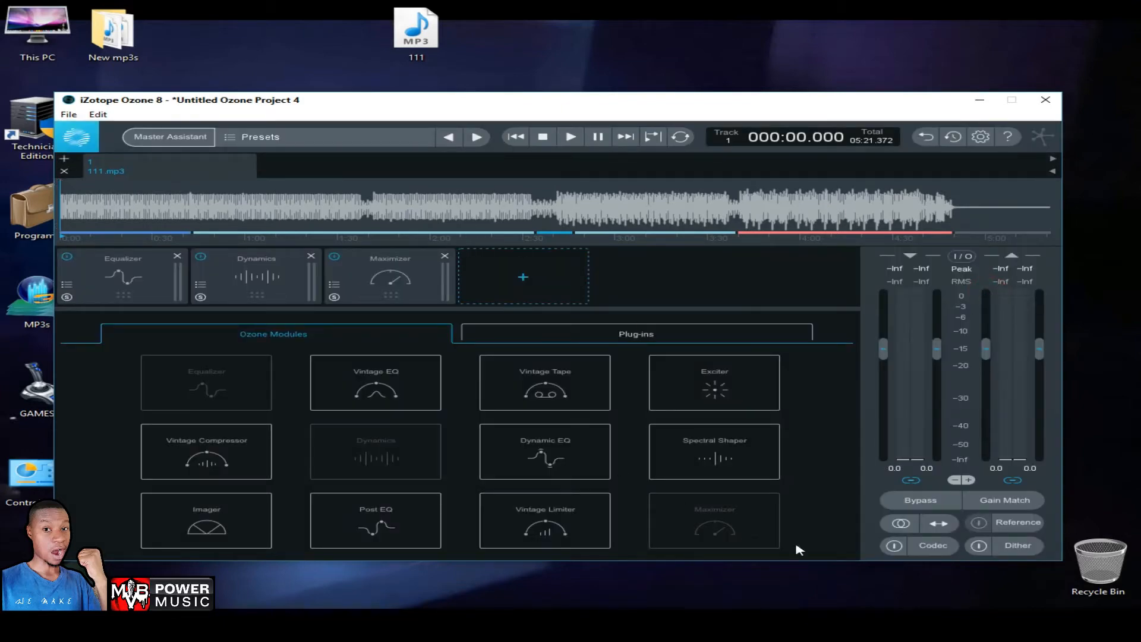
Step: Add the desktop's 111 MP3 file as a reference track and close the reference view
left_click(1015, 524)
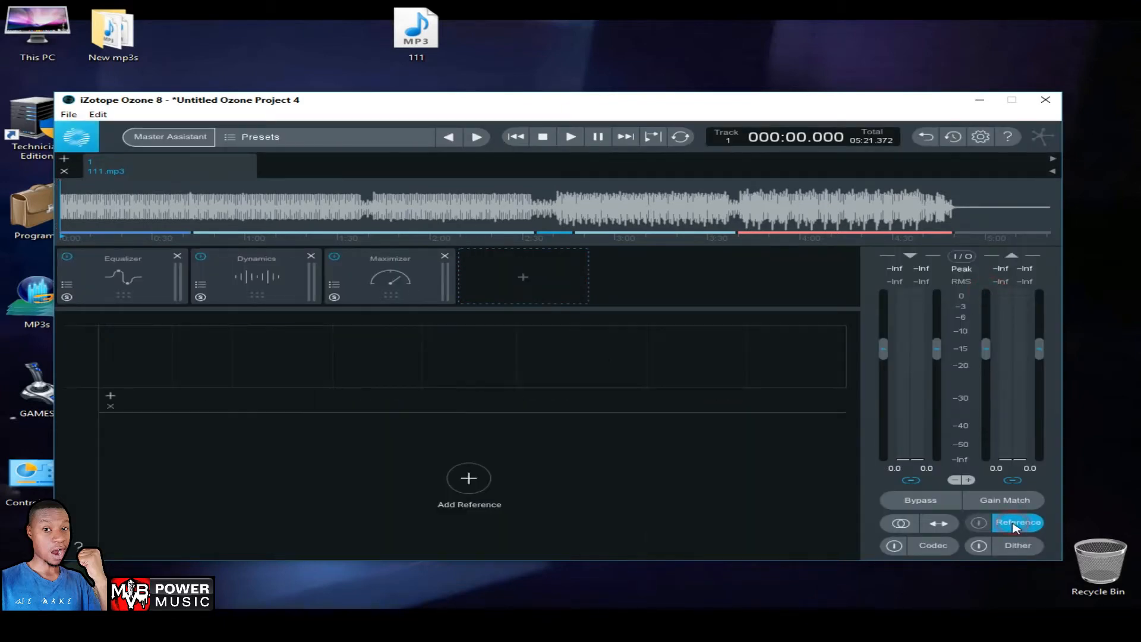
left_click(469, 479)
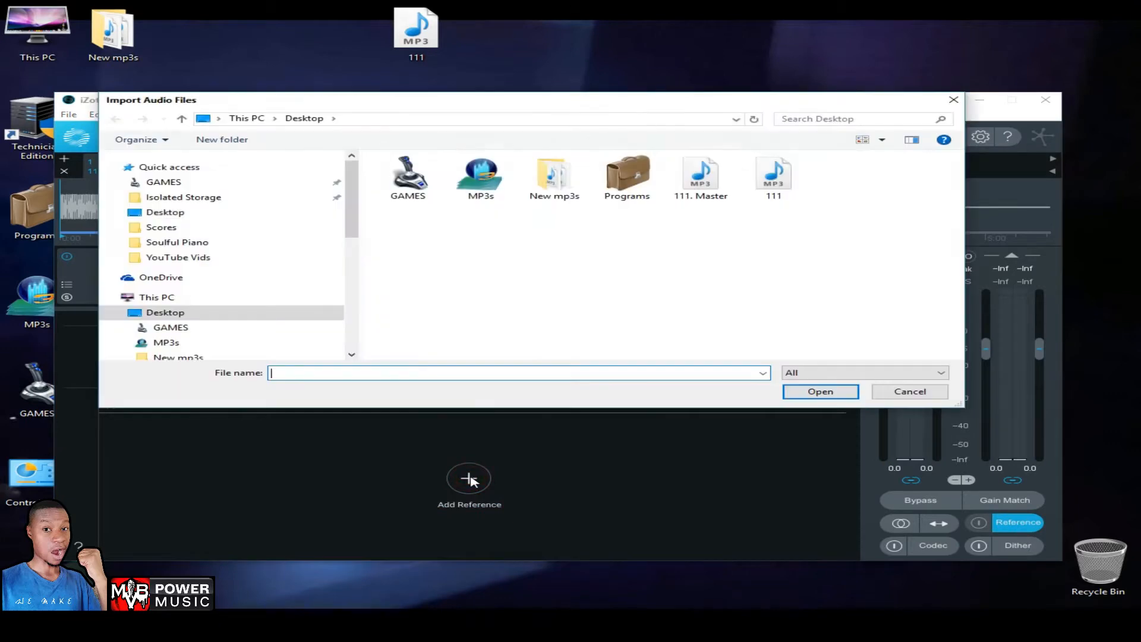
left_click(774, 184)
left_click(820, 391)
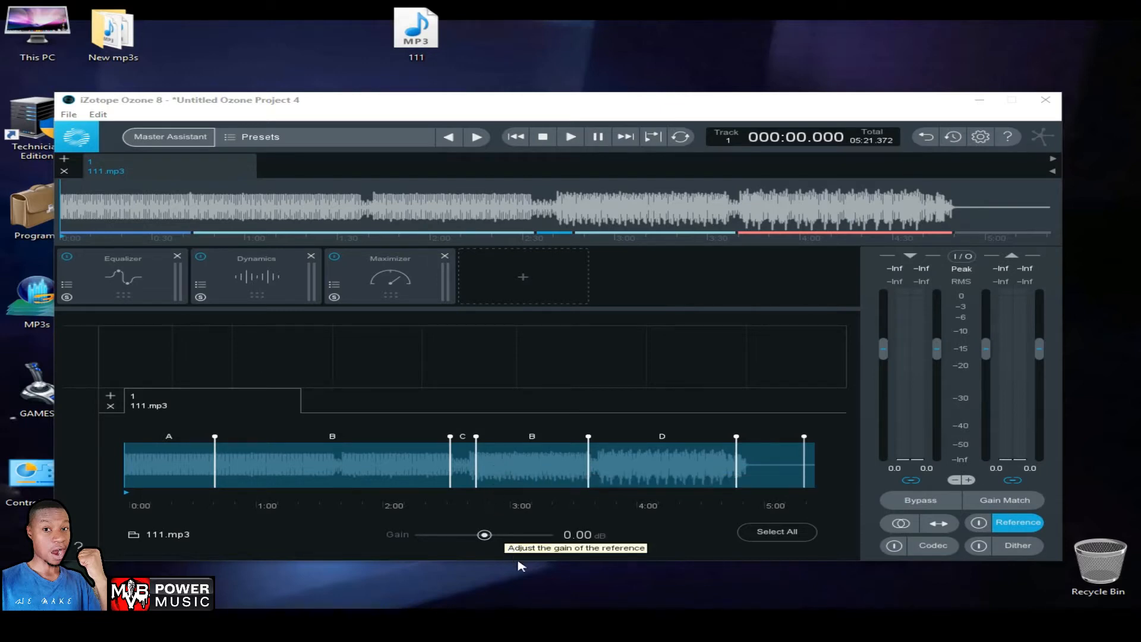
left_click(1019, 523)
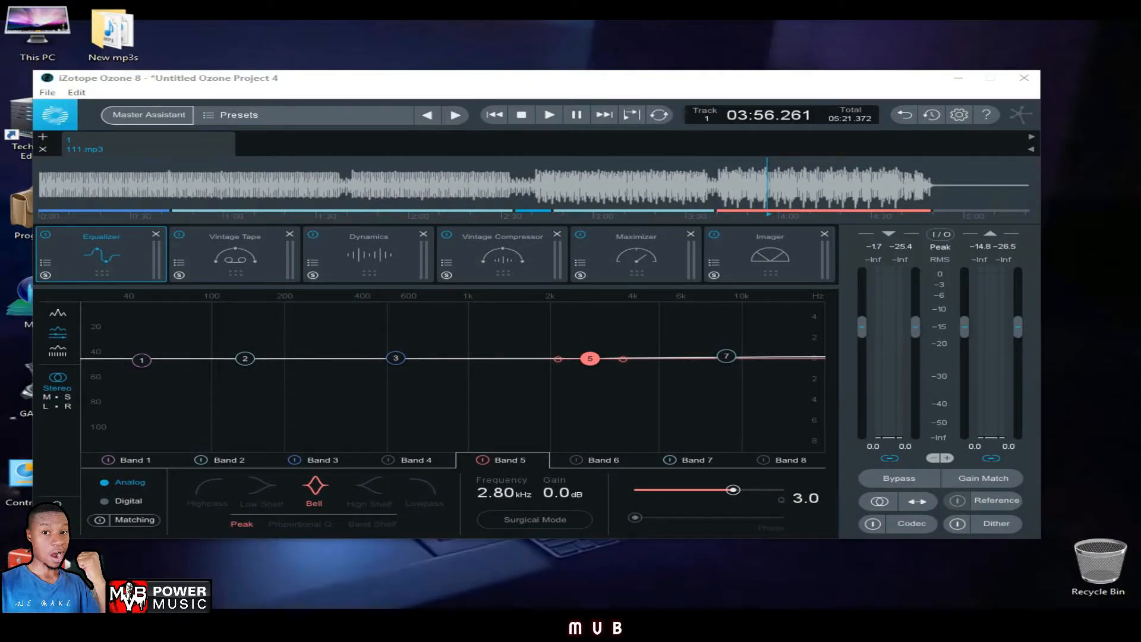
Step: Switch the I/O meter source between Stereo and Mid/Side, leave it on Mid/Side, and close the meter options
left_click(940, 236)
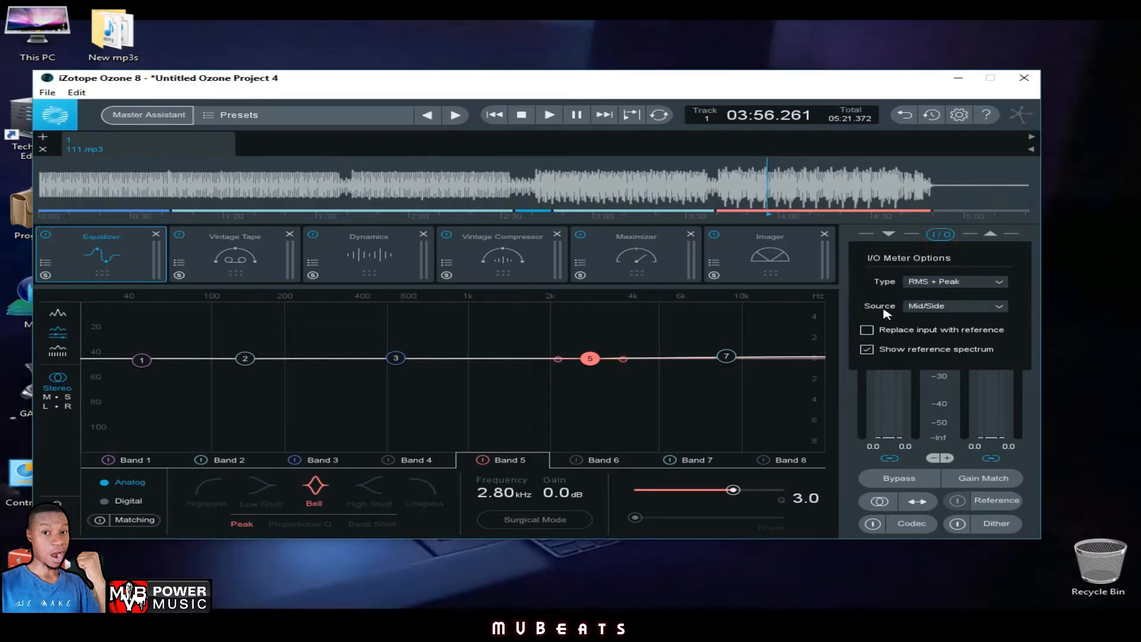
left_click(986, 306)
left_click(941, 321)
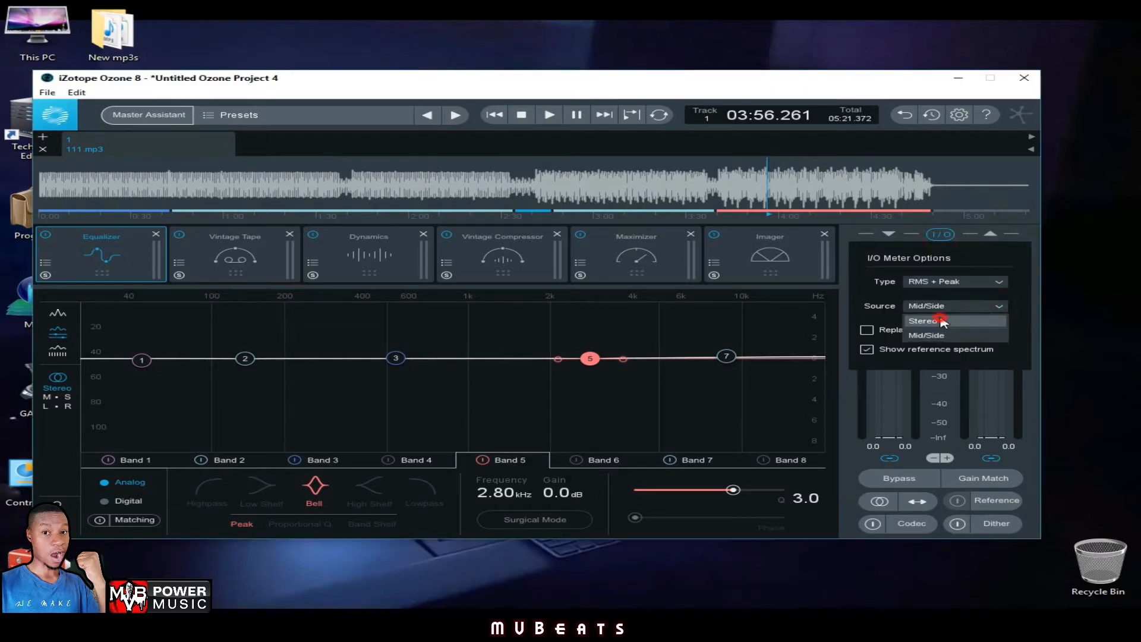
left_click(983, 306)
left_click(932, 334)
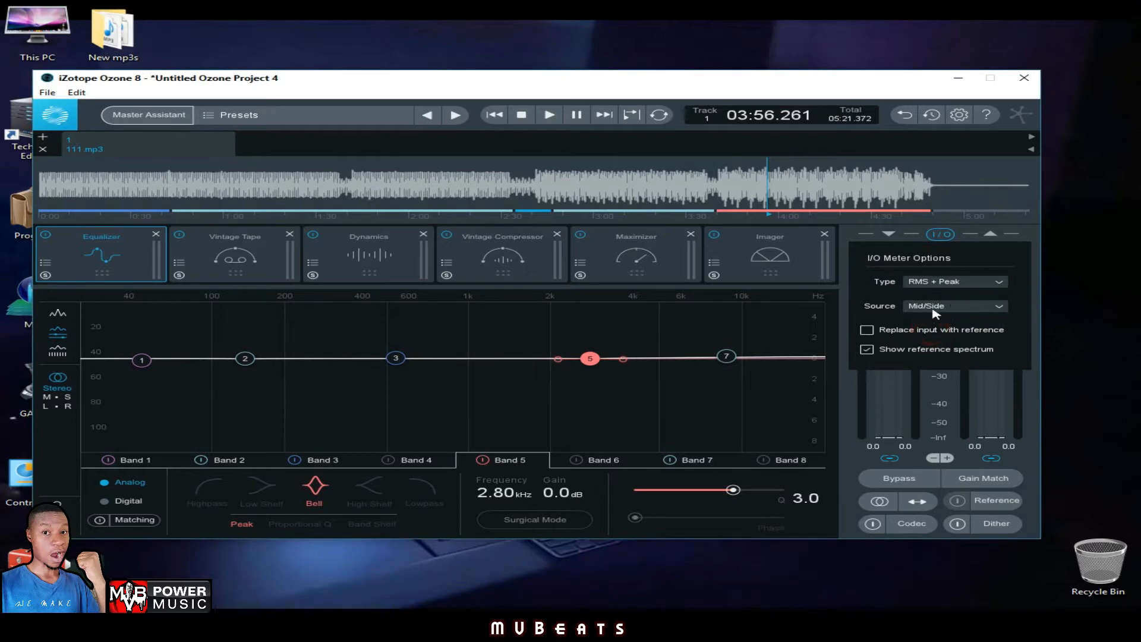
left_click(999, 306)
left_click(938, 321)
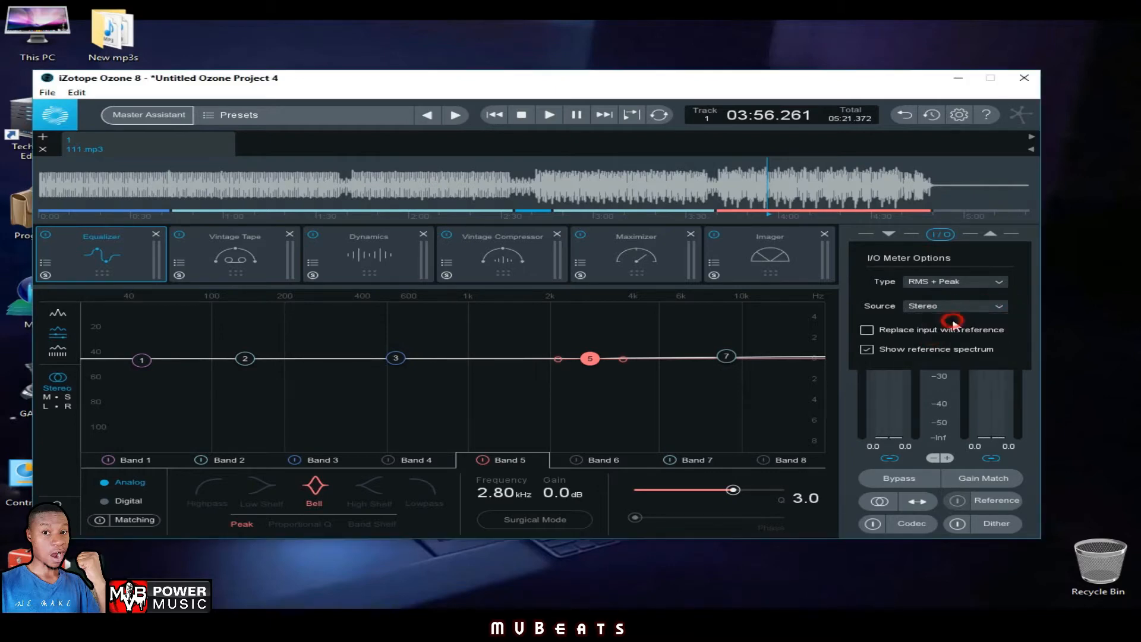
left_click(999, 306)
left_click(928, 335)
left_click(941, 235)
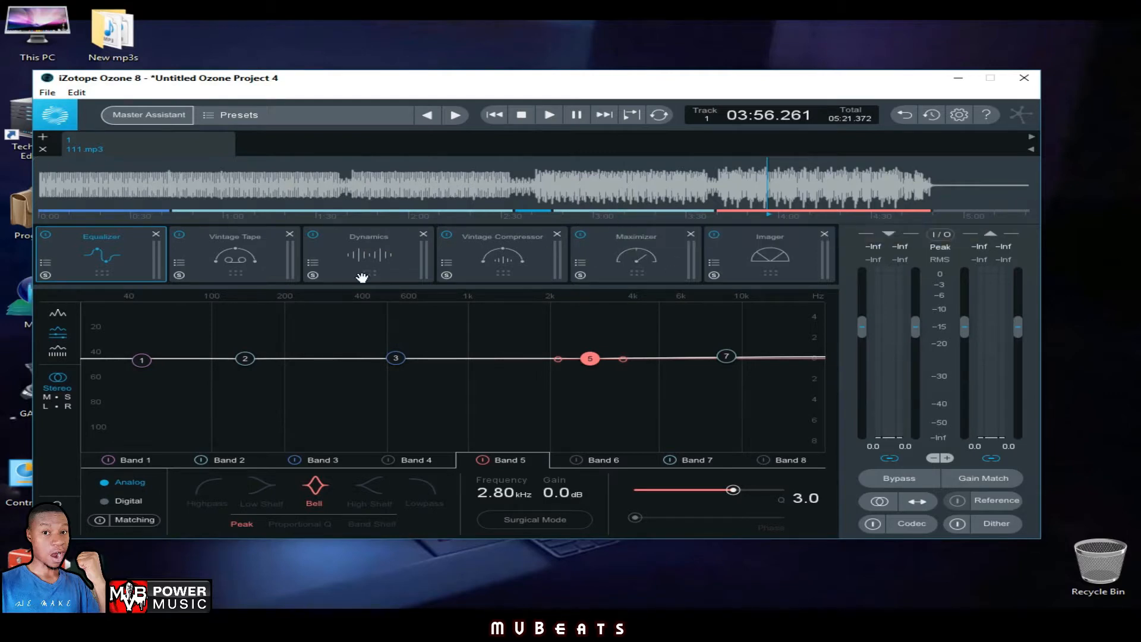
Step: Remove the Vintage Tape, Vintage Compressor and Imager modules from the chain
left_click(289, 236)
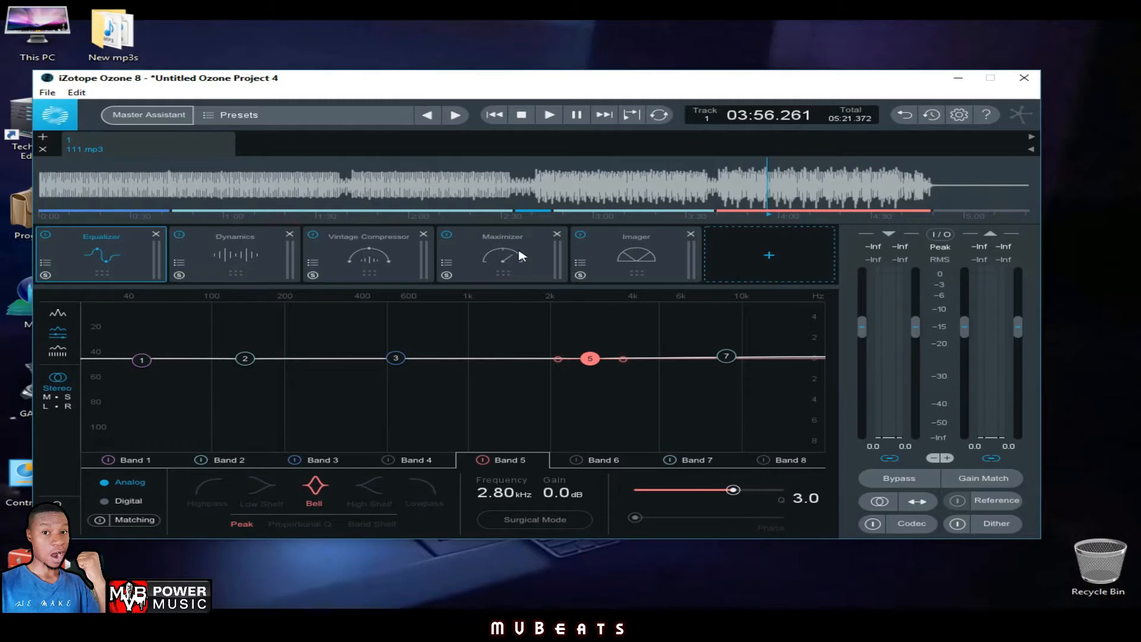
left_click(423, 235)
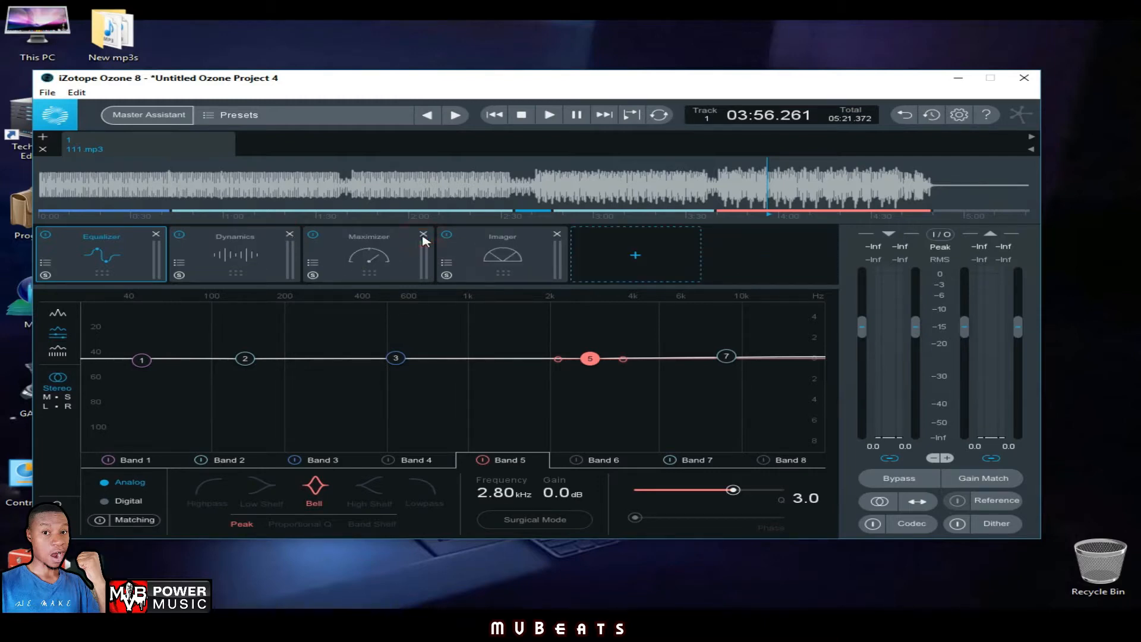
left_click(558, 236)
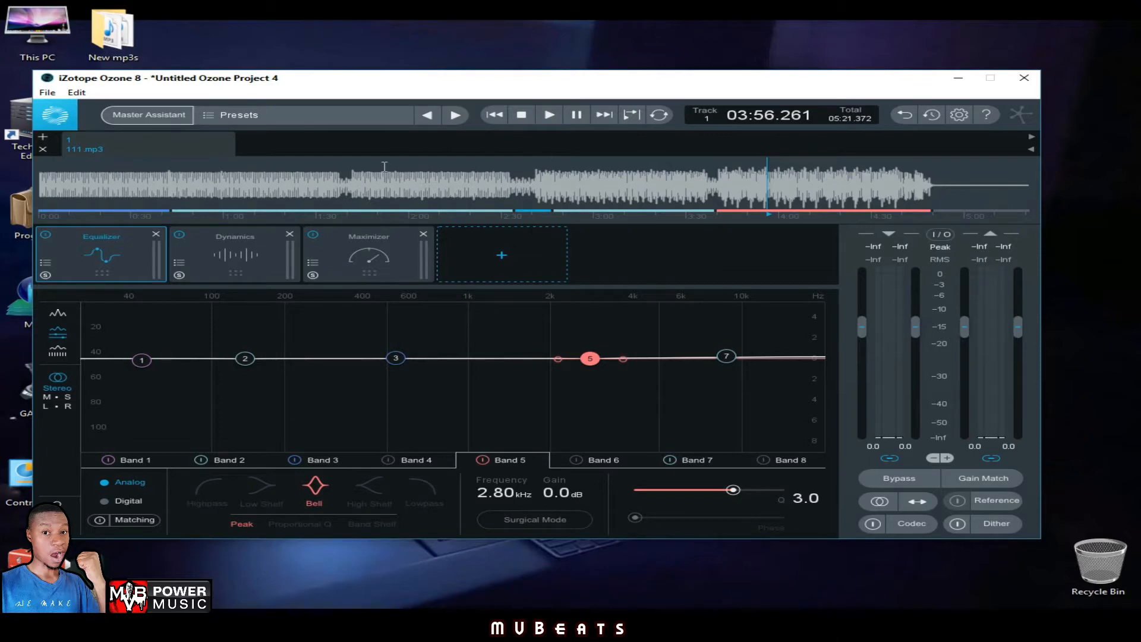
left_click_drag(500, 84, 493, 74)
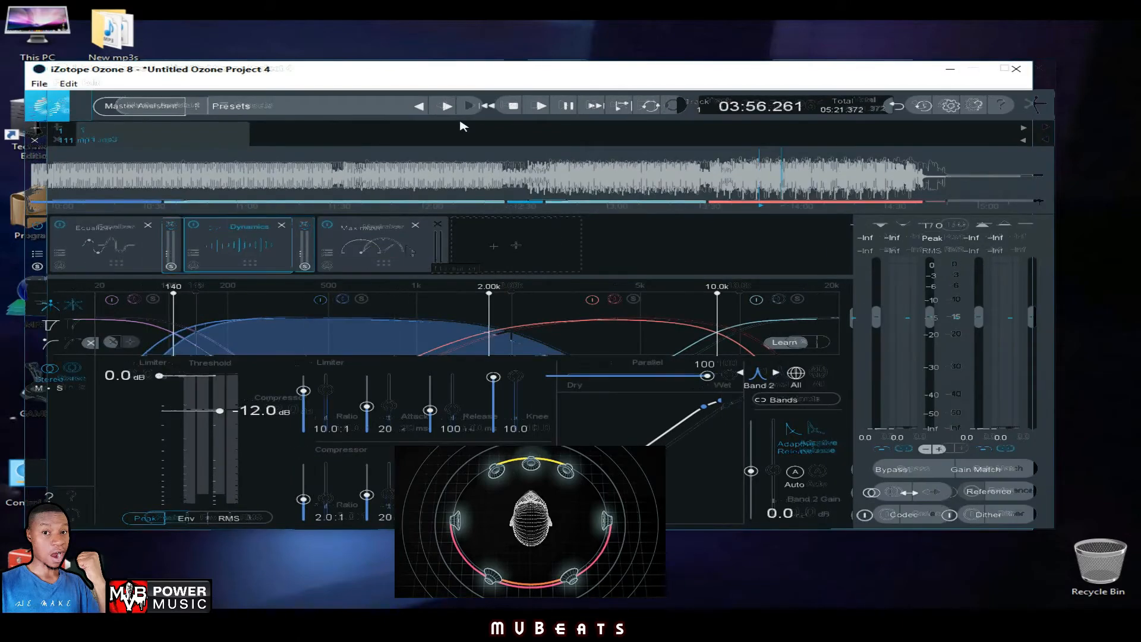
Step: Open the Equalizer module and move the band 7 high shelf to about 17.6 kHz with 0.1 dB gain
left_click(112, 250)
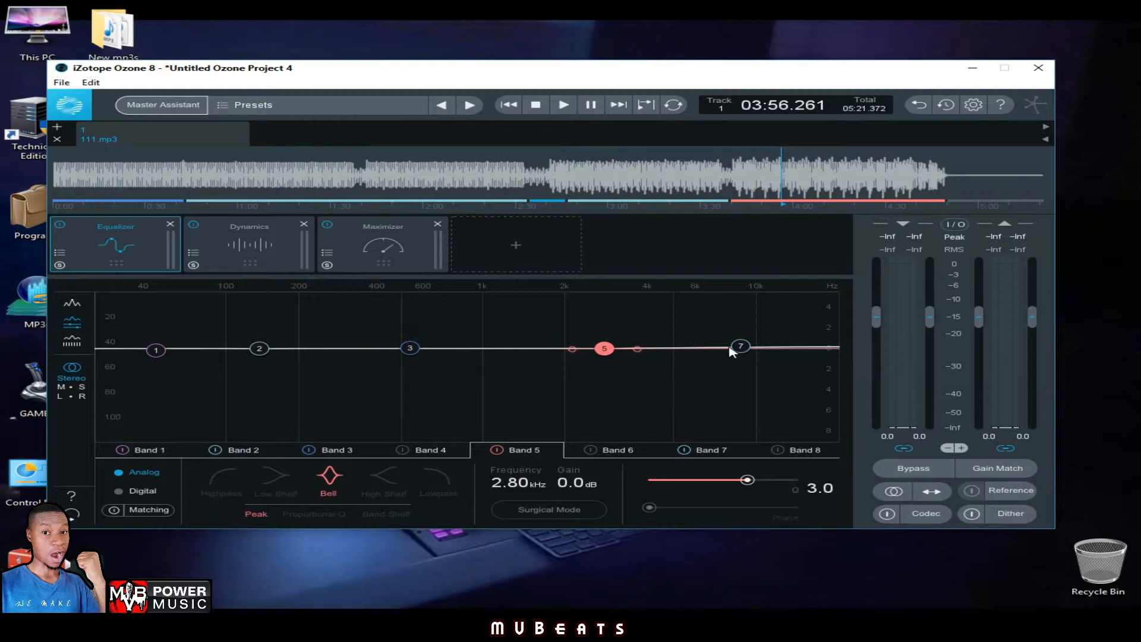
left_click_drag(736, 347, 414, 305)
left_click_drag(581, 309, 826, 348)
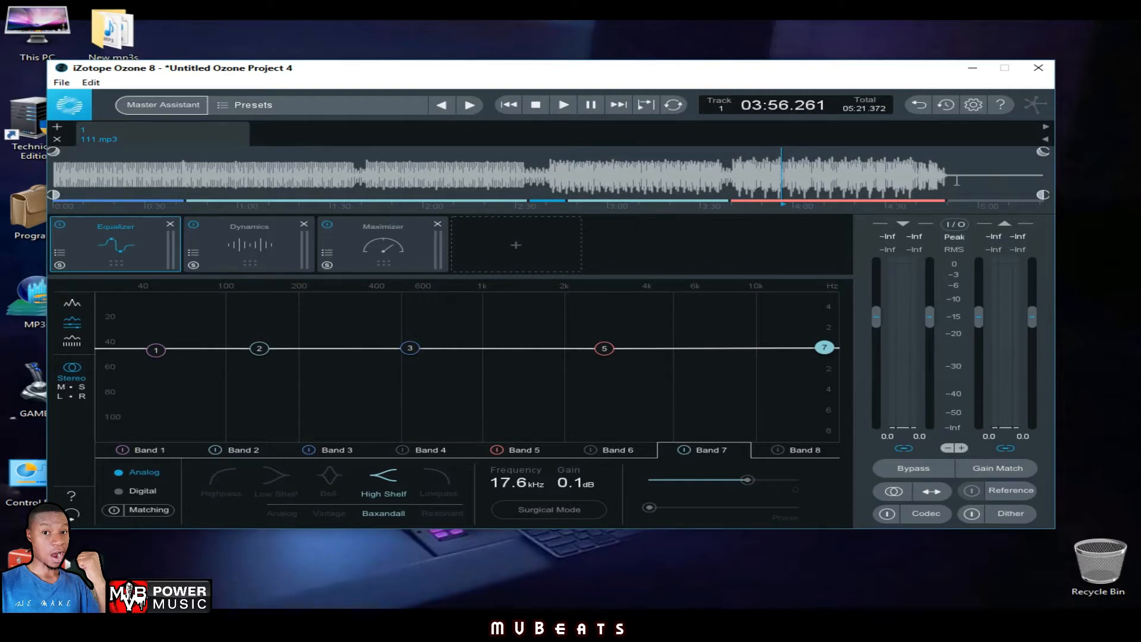
Step: Select the song's last loud section from about 3:40 as the loop region and audition it
left_click_drag(946, 180, 55, 179)
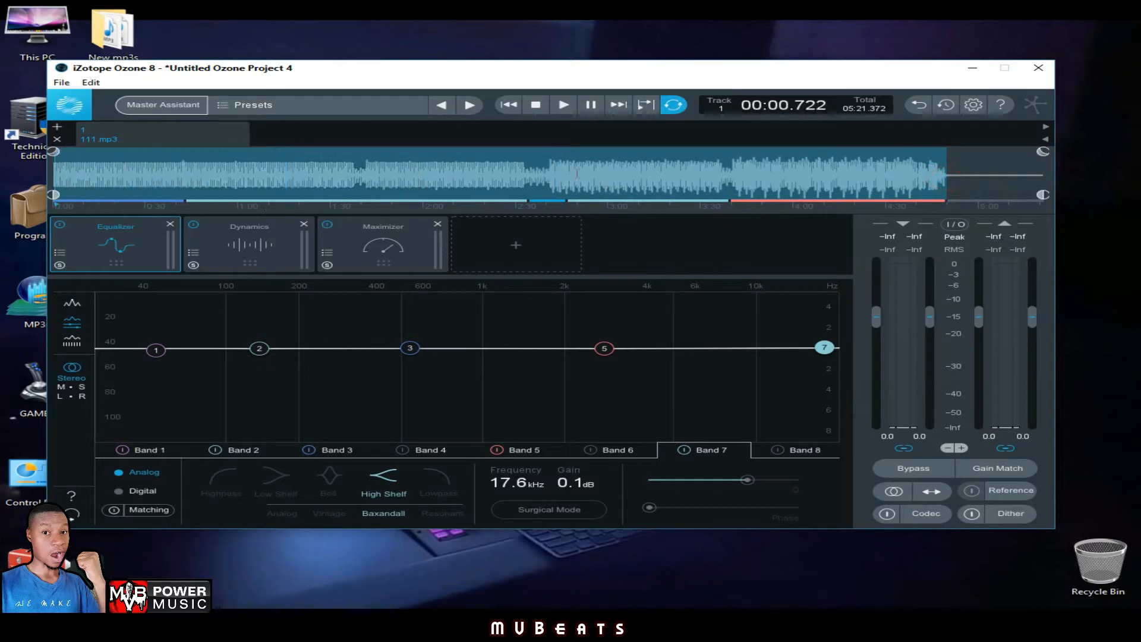
left_click(528, 174)
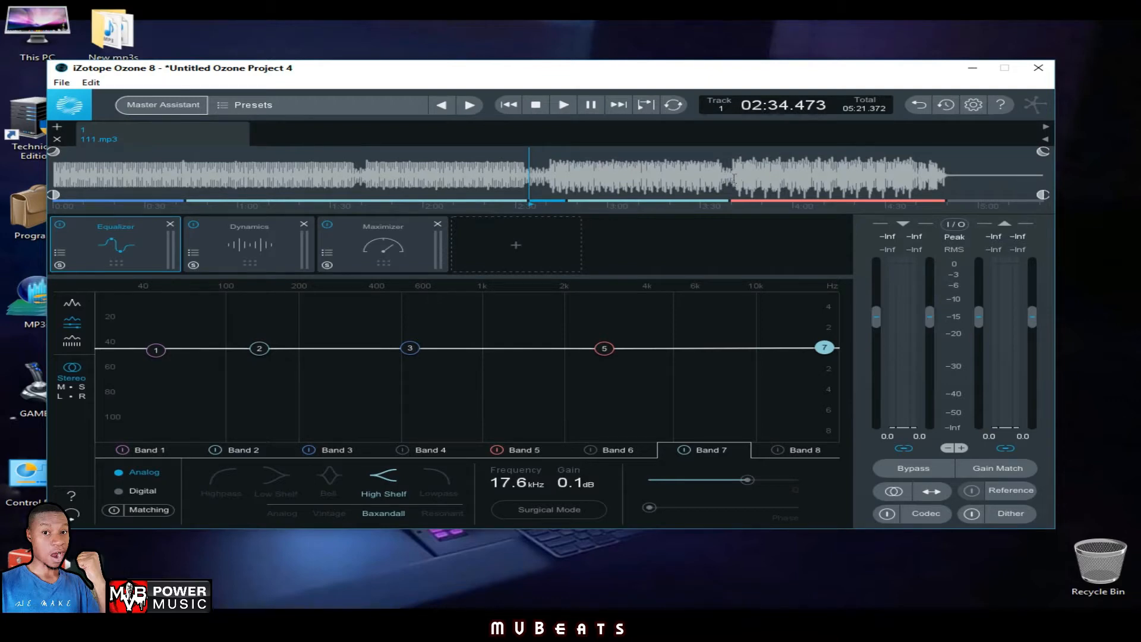
left_click_drag(733, 174, 915, 175)
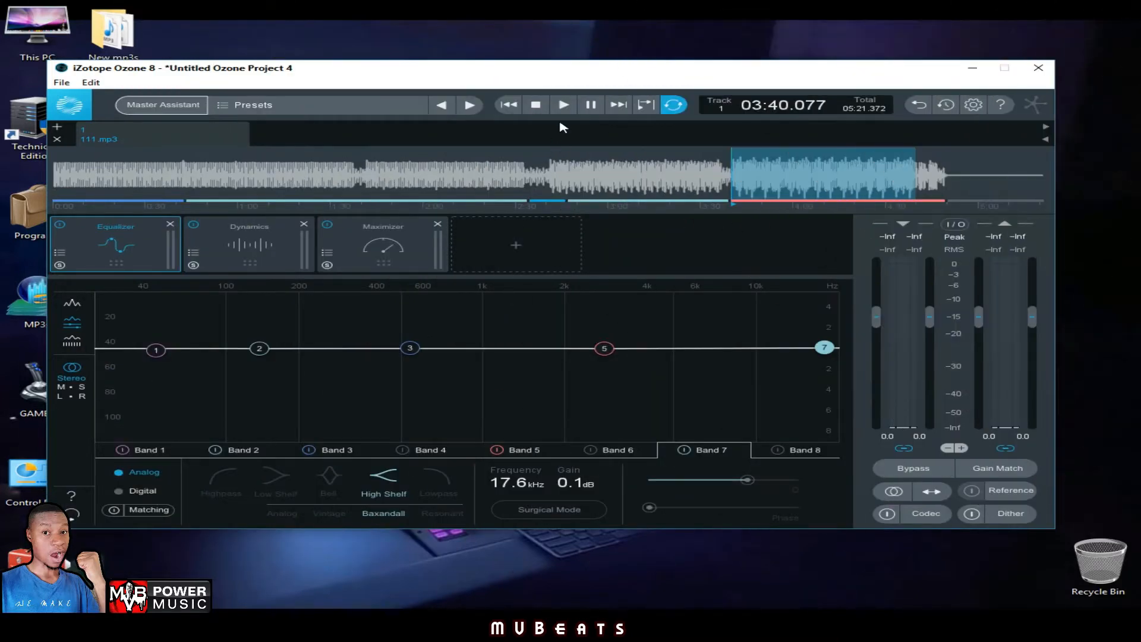
left_click(563, 105)
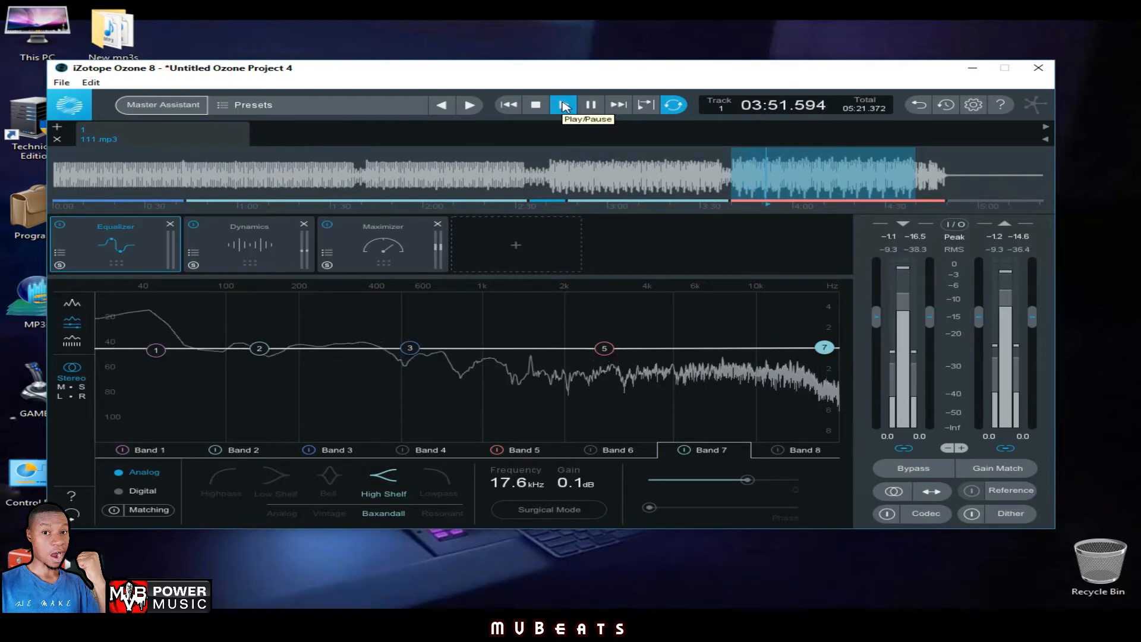
left_click(563, 106)
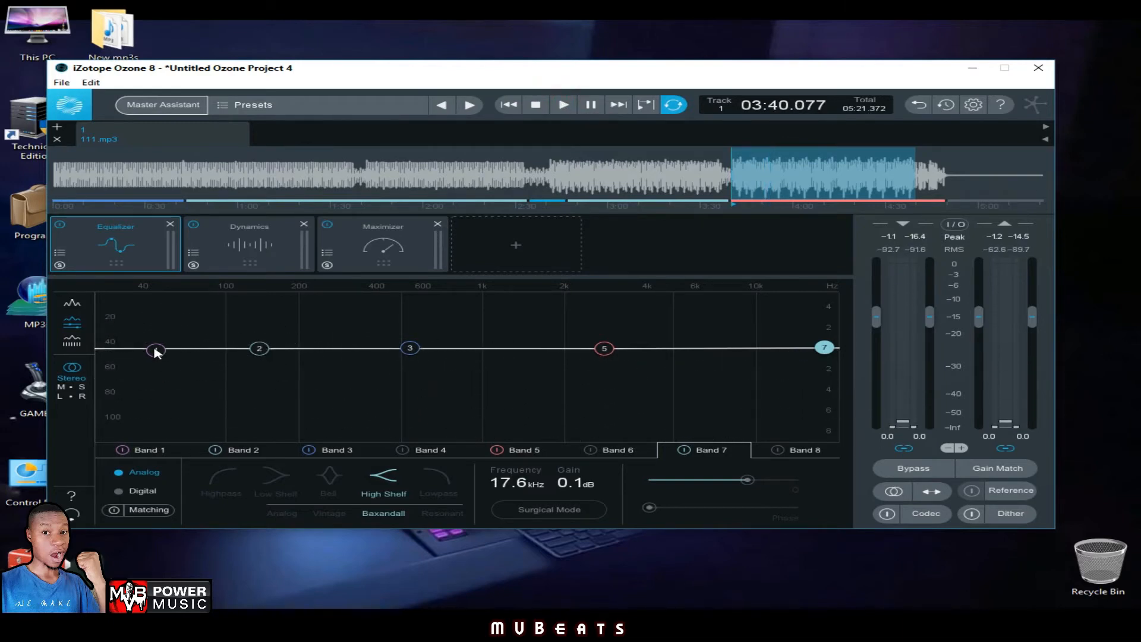
Step: Set equalizer band 1 to about 1.24 kHz and -1.3 dB, and band 2 to about 148.6 Hz, -0.5 dB and Q 1.4, auditioning the loop
left_click_drag(156, 349, 508, 361)
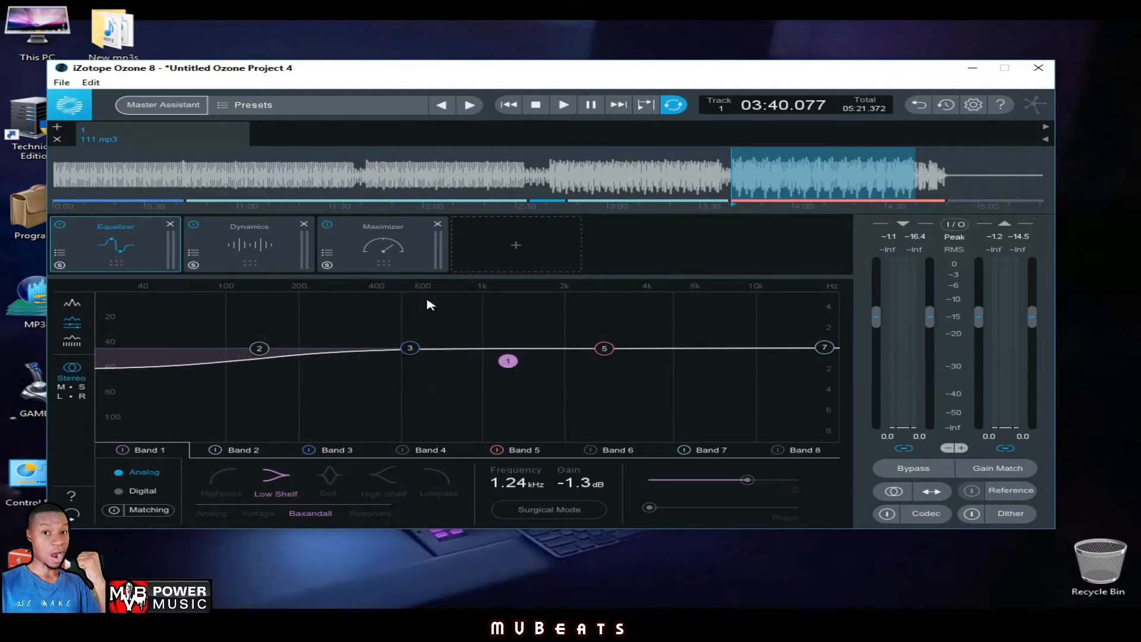
left_click(574, 105)
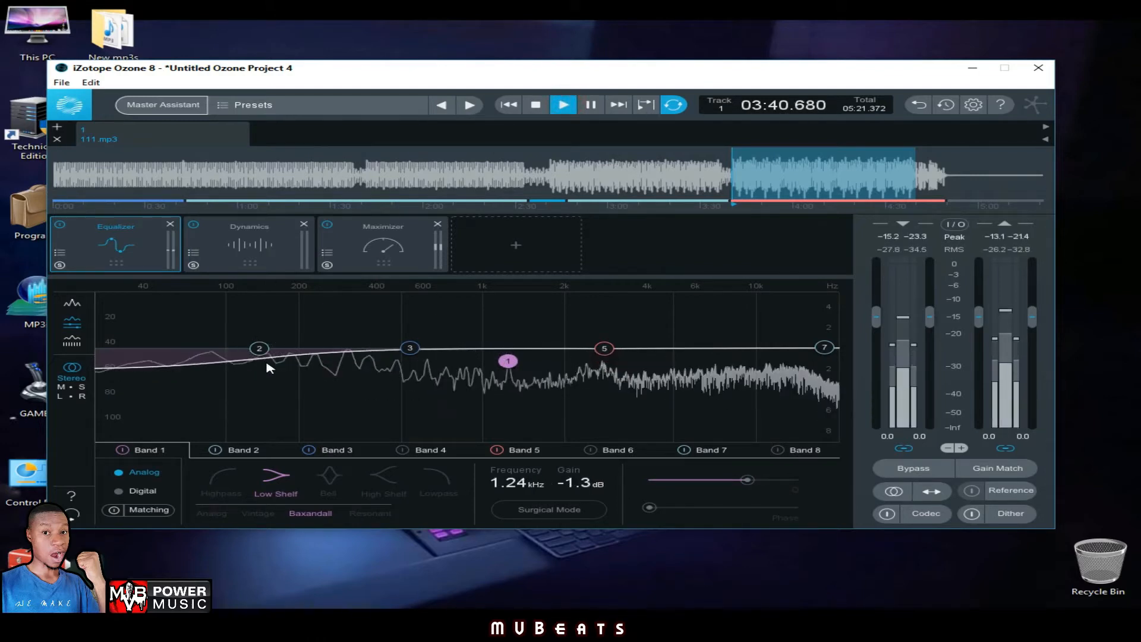
left_click_drag(260, 350, 270, 360)
scroll(267, 356, "down", 6)
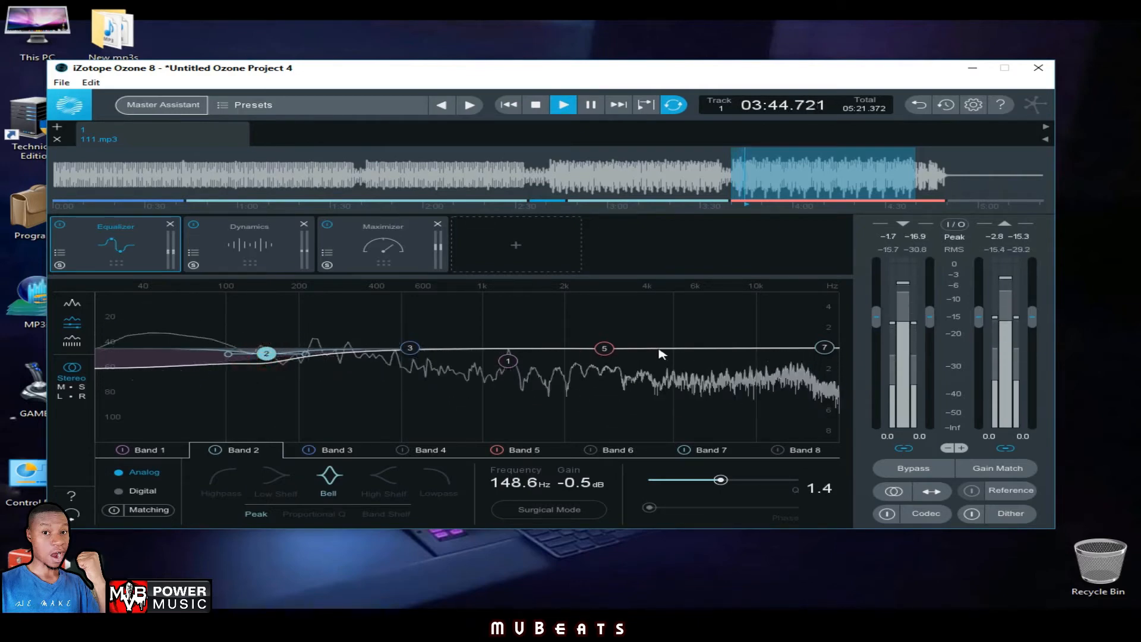
left_click(536, 105)
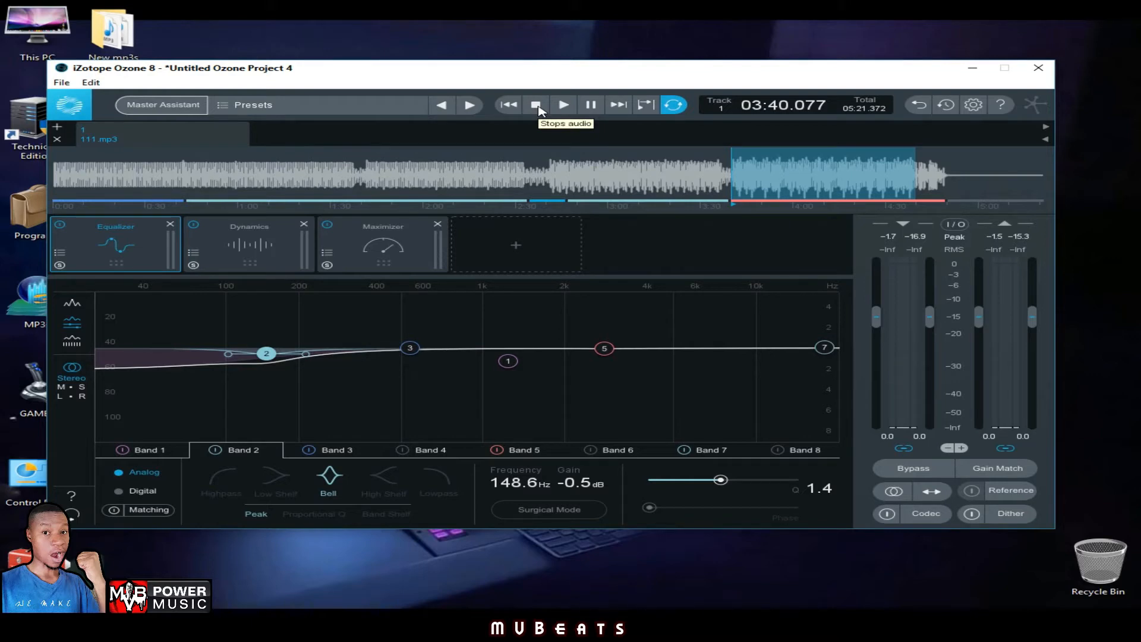
Step: Open the Dynamics module and examine the limiter and compressor settings of its four frequency bands
left_click(271, 224)
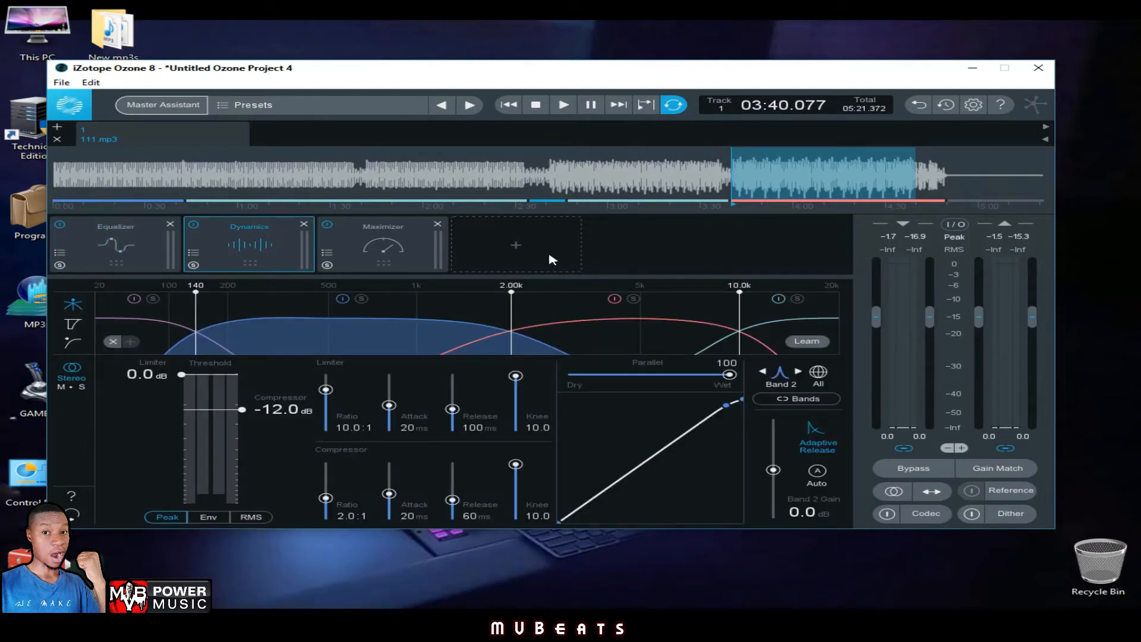
left_click_drag(652, 76, 651, 68)
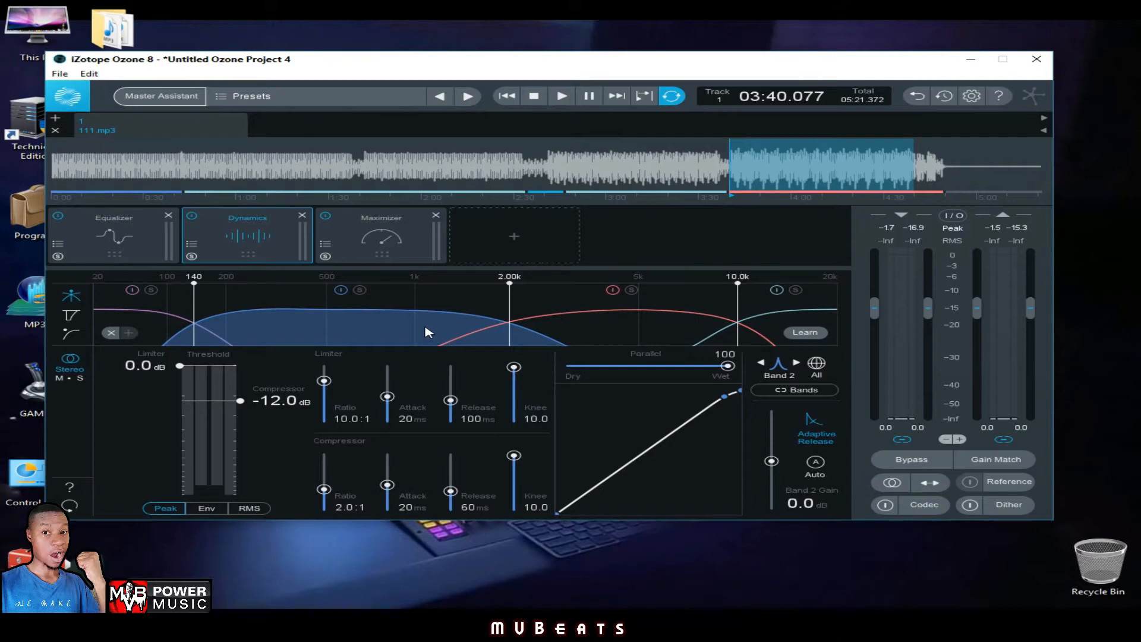
left_click(627, 323)
left_click(771, 319)
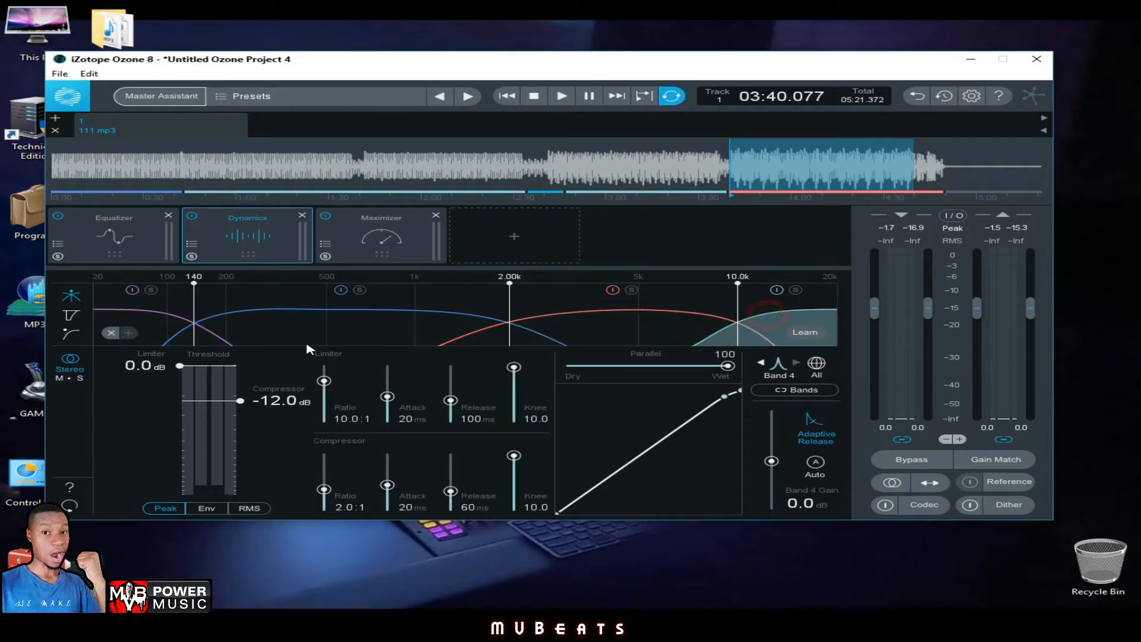
left_click(161, 328)
left_click(324, 334)
left_click(588, 326)
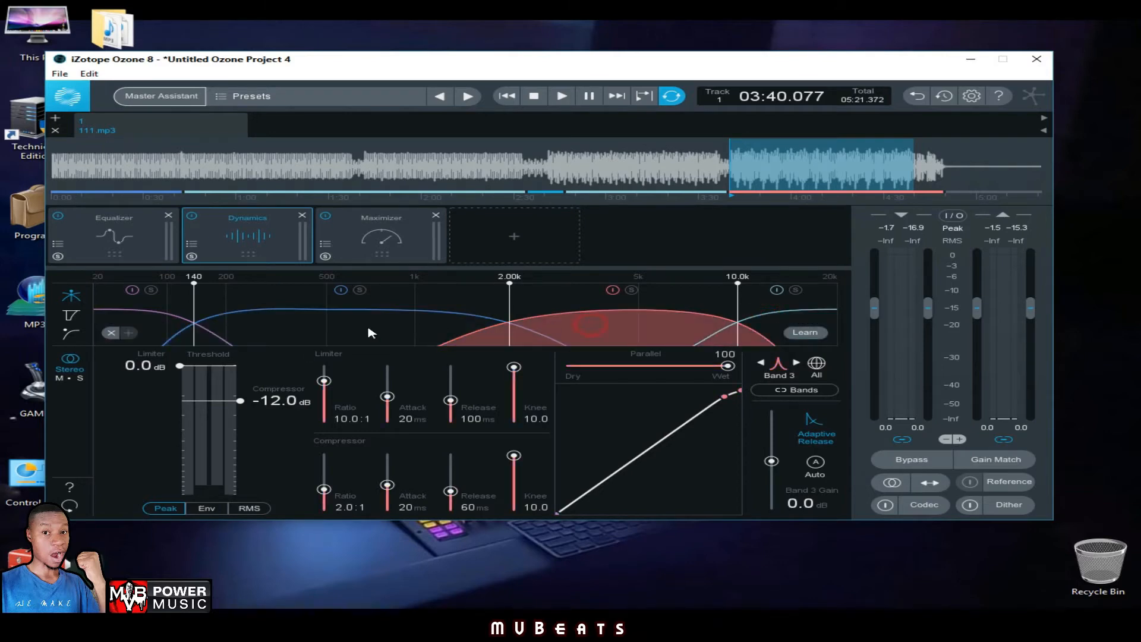
left_click(176, 328)
left_click(329, 331)
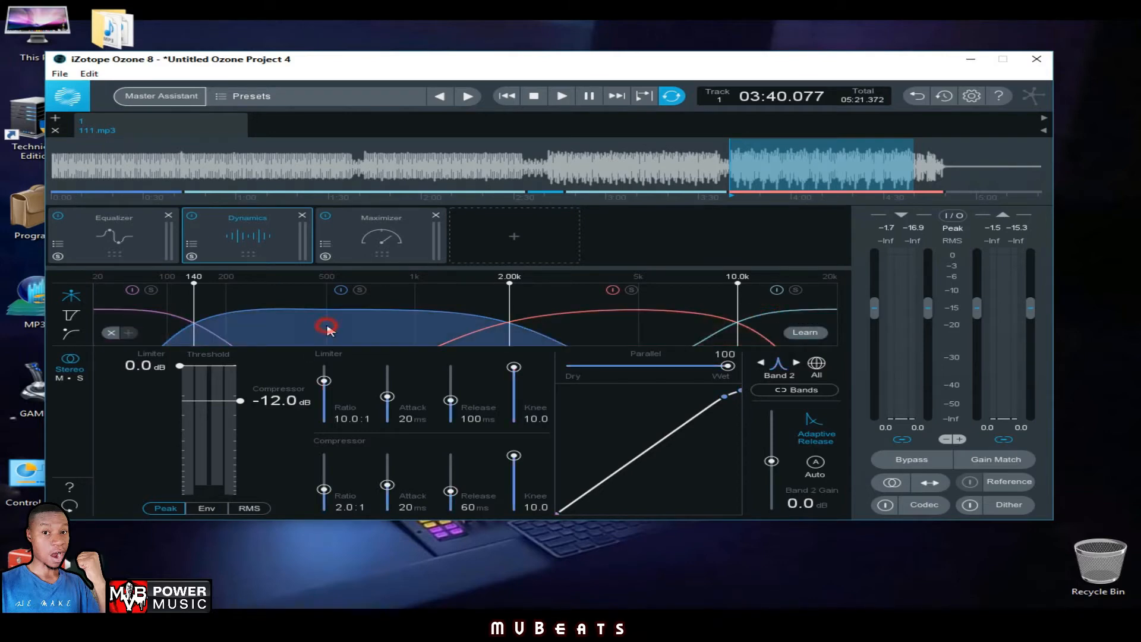
left_click(612, 329)
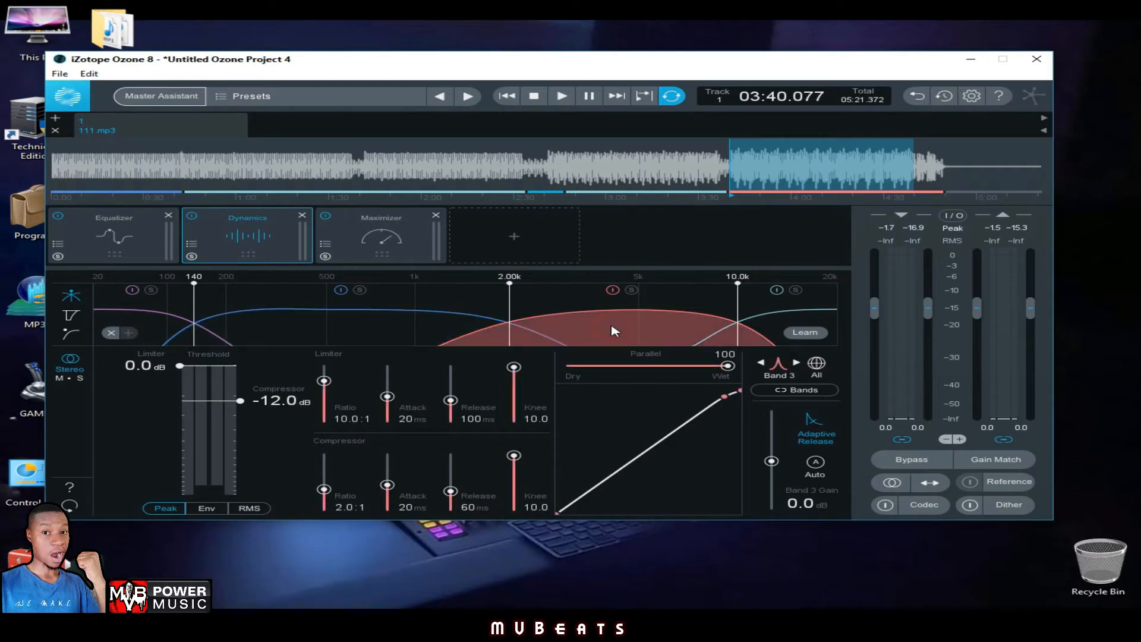
left_click(781, 322)
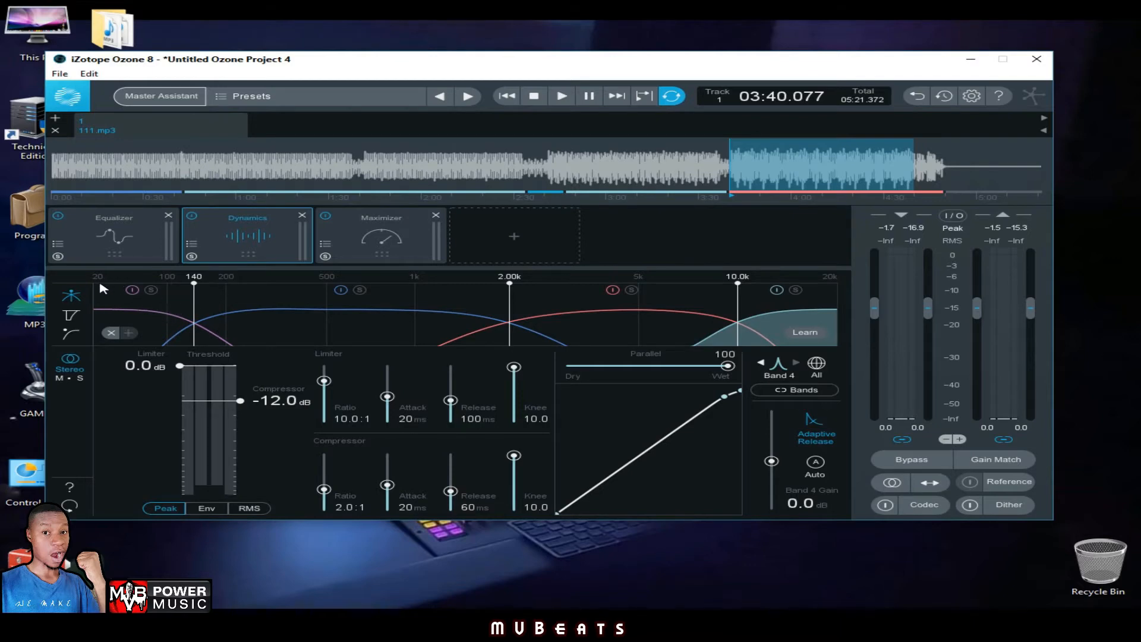
Step: Move the crossover between Dynamics bands 1 and 2 to 200 Hz and review the settings of all four bands
left_click_drag(194, 291, 226, 293)
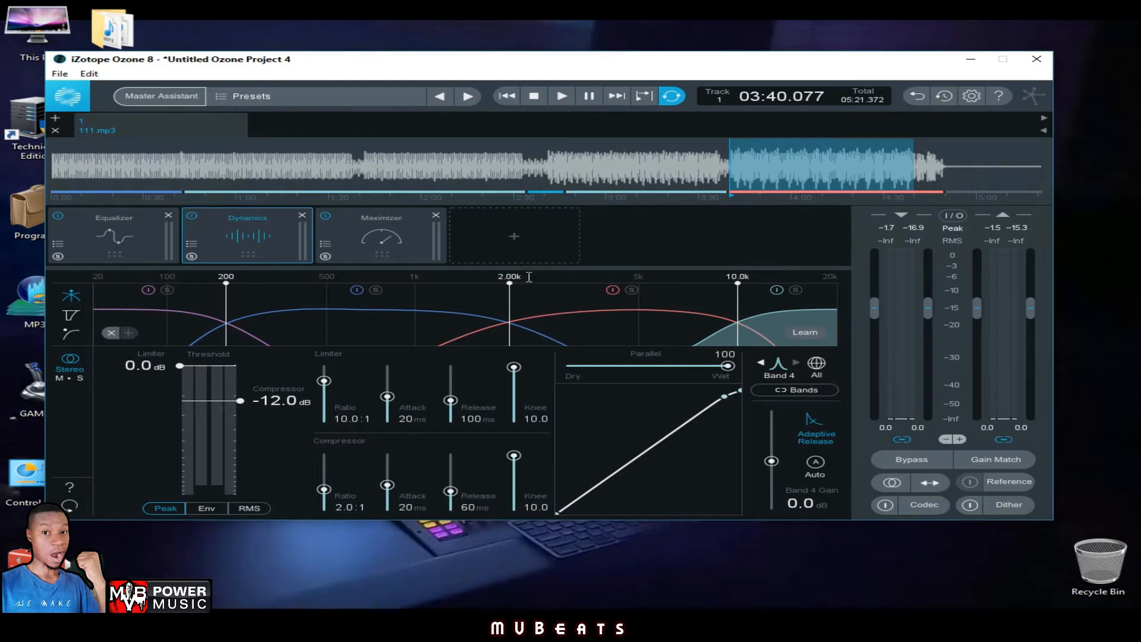
left_click(458, 325)
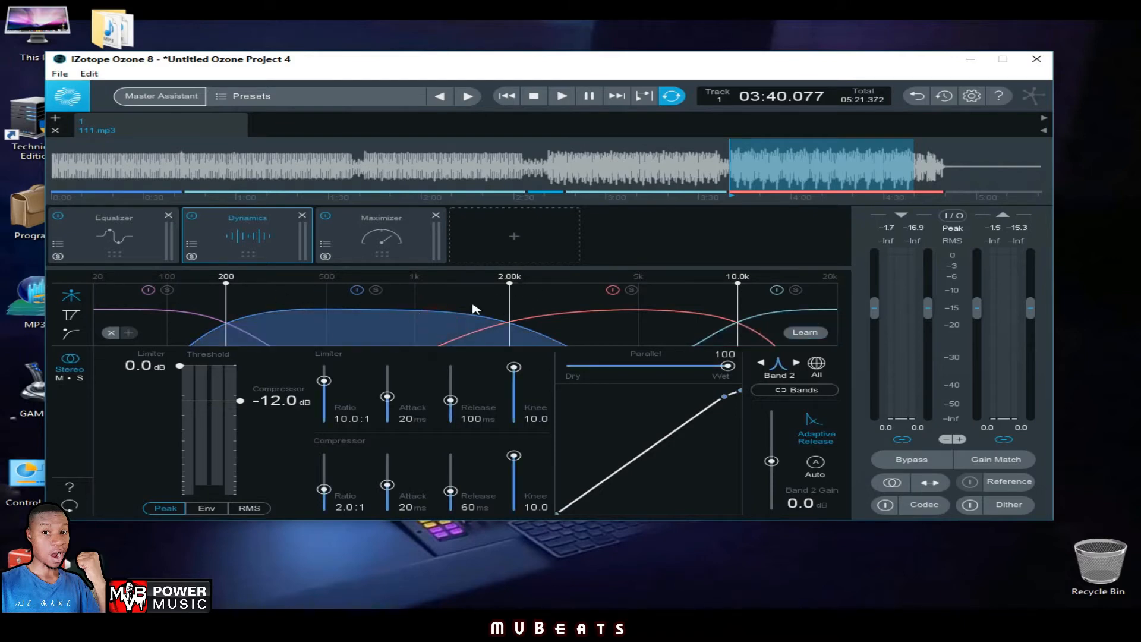
left_click(559, 302)
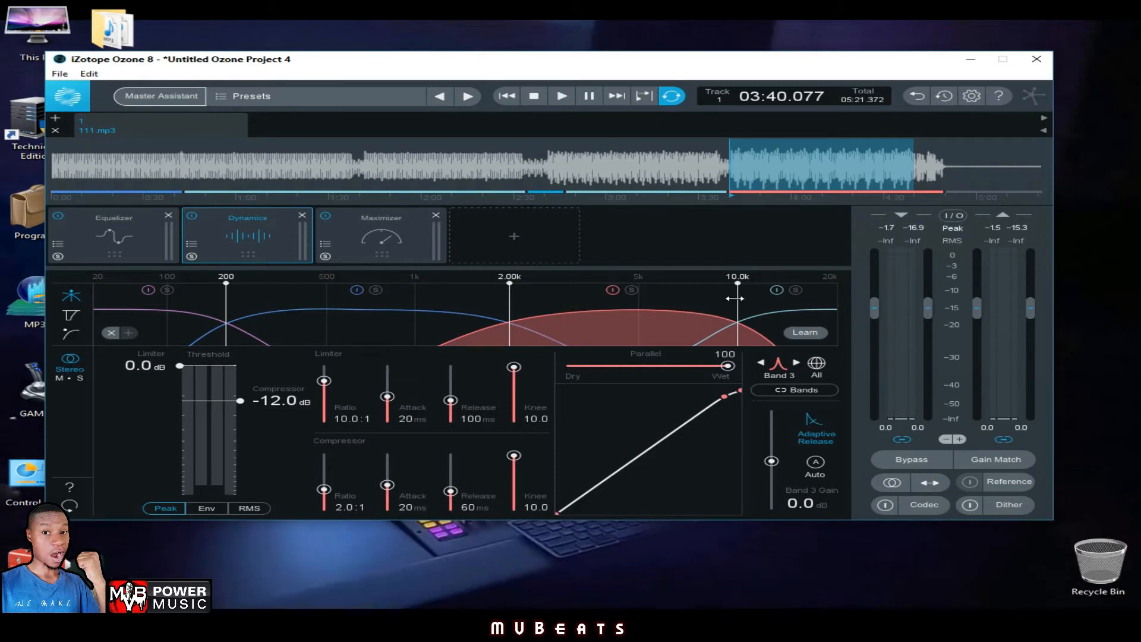
left_click(761, 330)
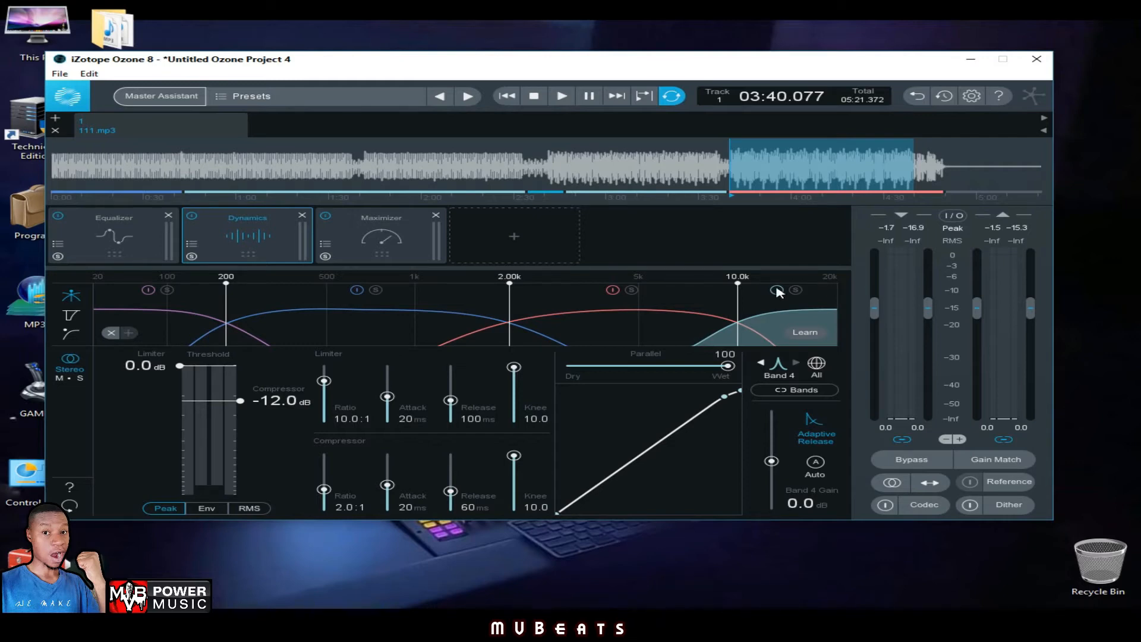
left_click(189, 328)
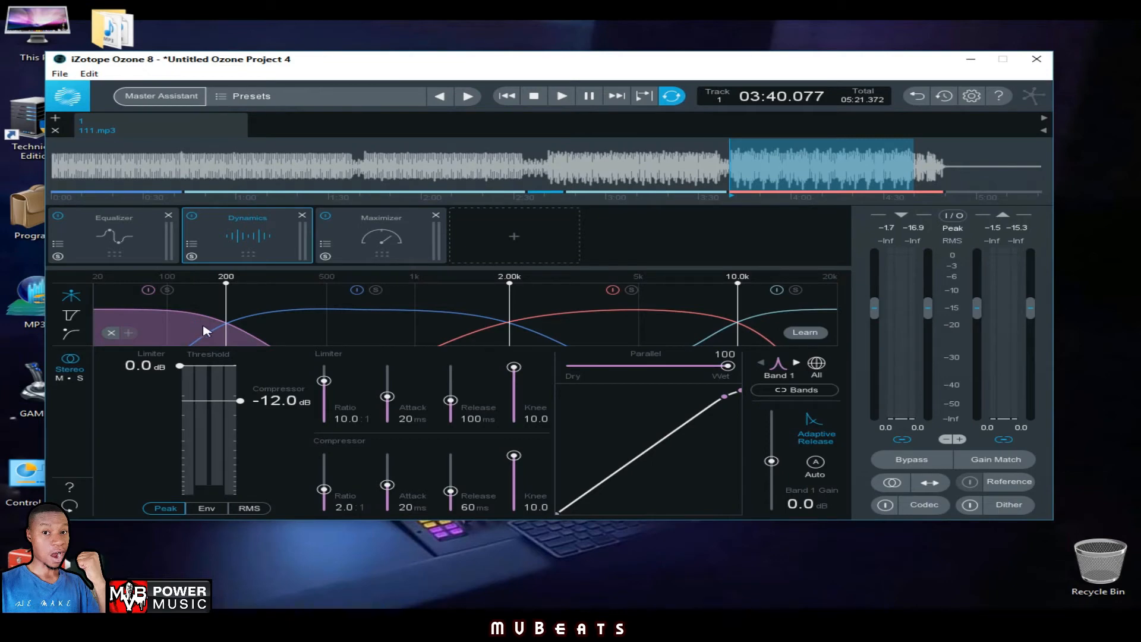
left_click(297, 326)
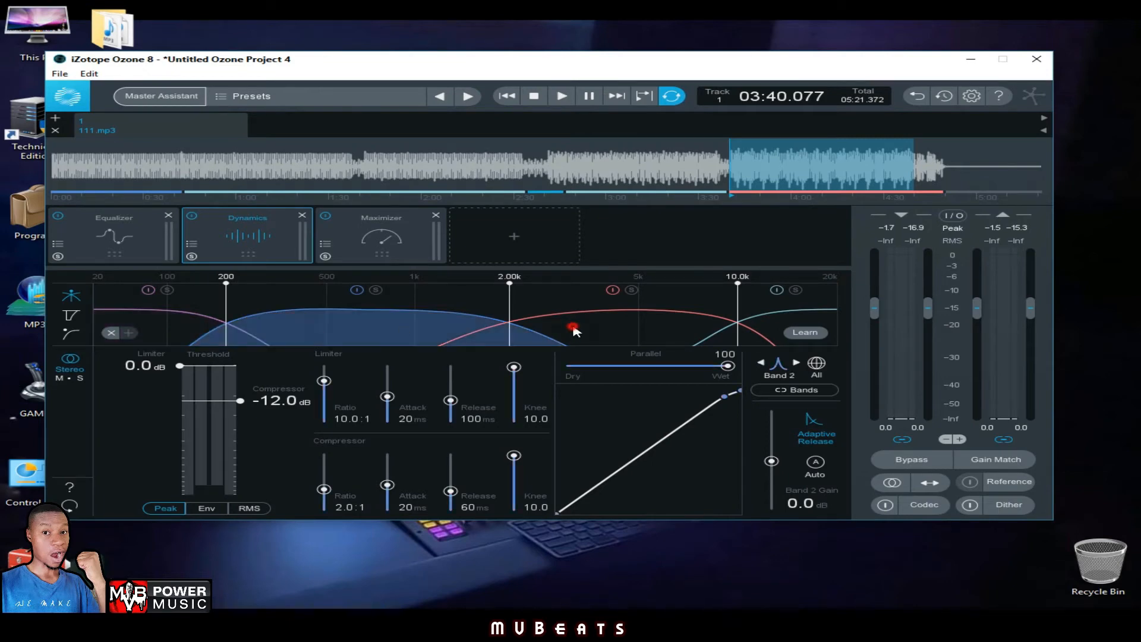
left_click(573, 328)
left_click(769, 325)
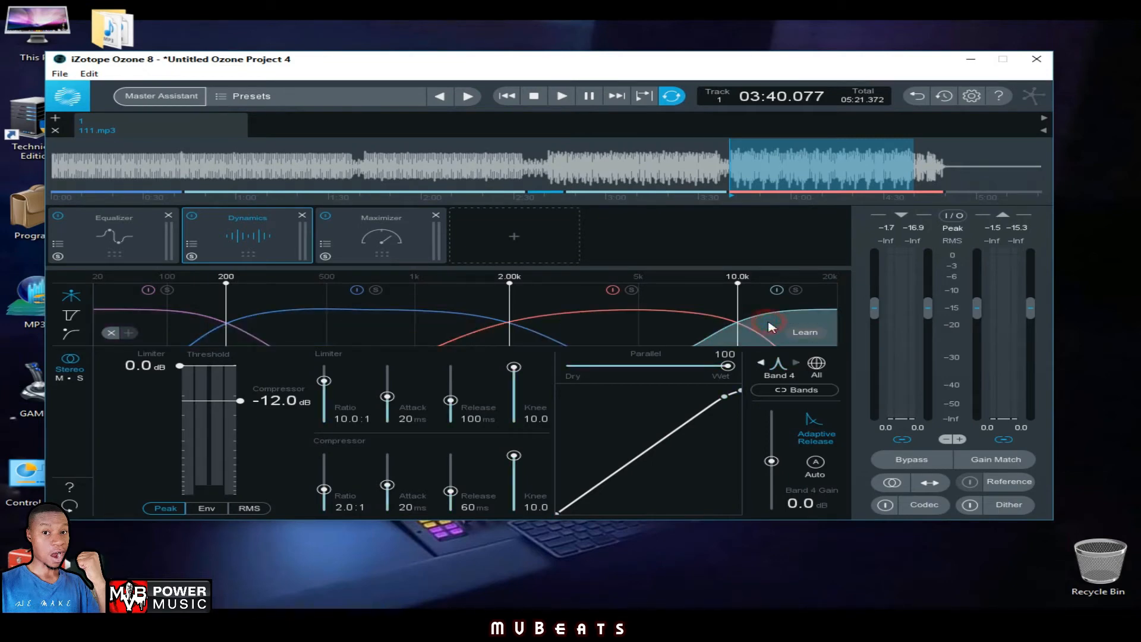
left_click(402, 333)
left_click(625, 333)
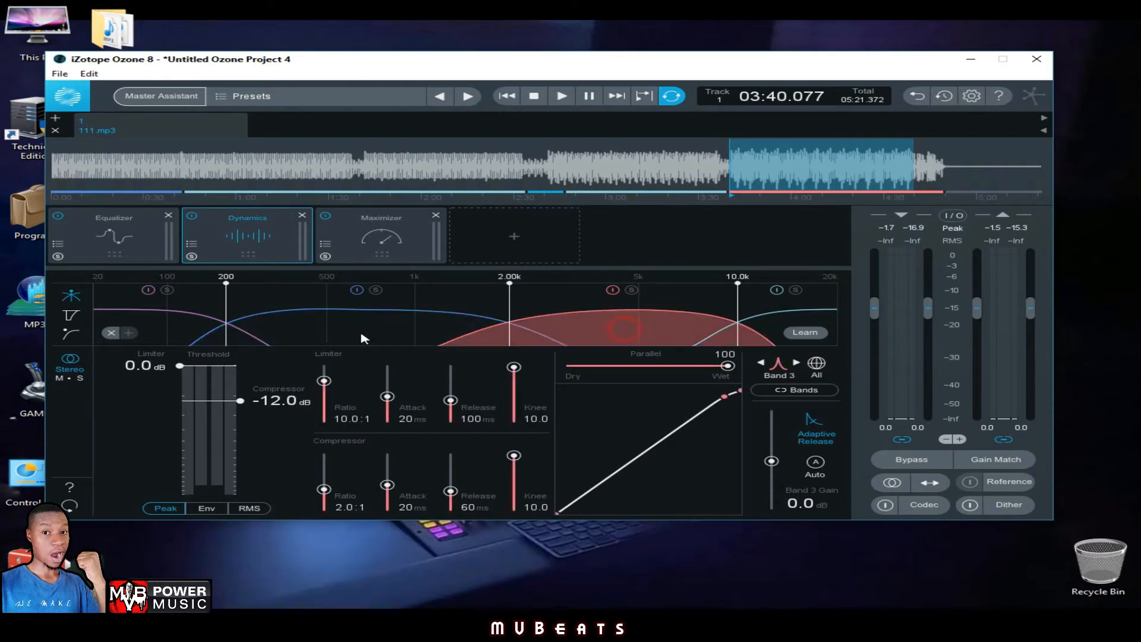
Step: Solo Dynamics band 1, switch the module to mid/side processing on the Mid channel, and audition the loop
left_click(196, 331)
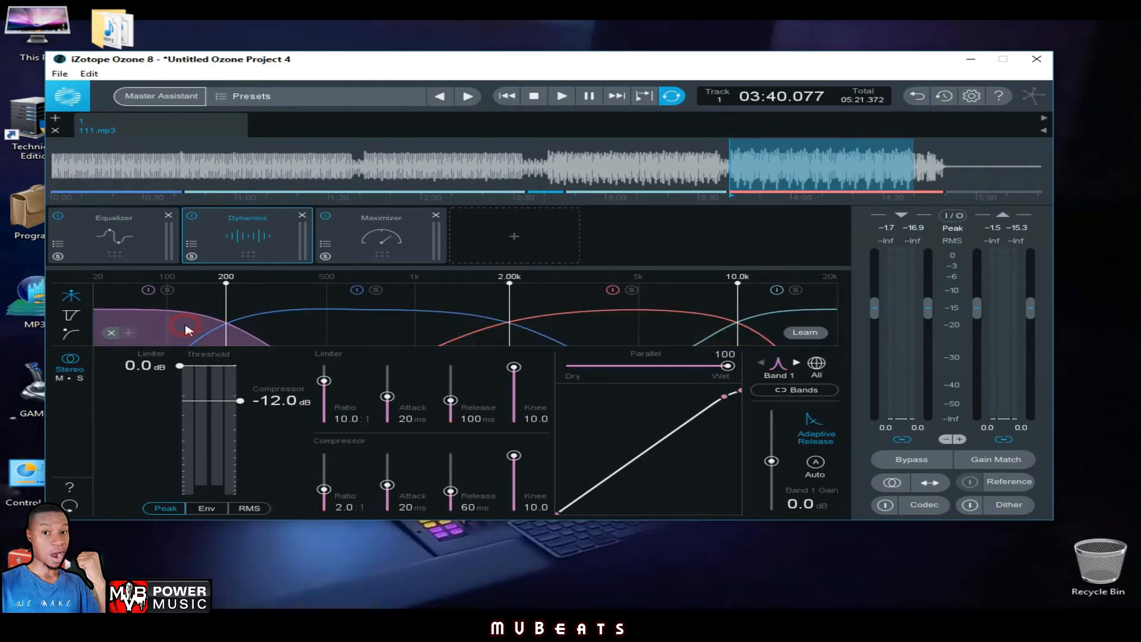
left_click(167, 290)
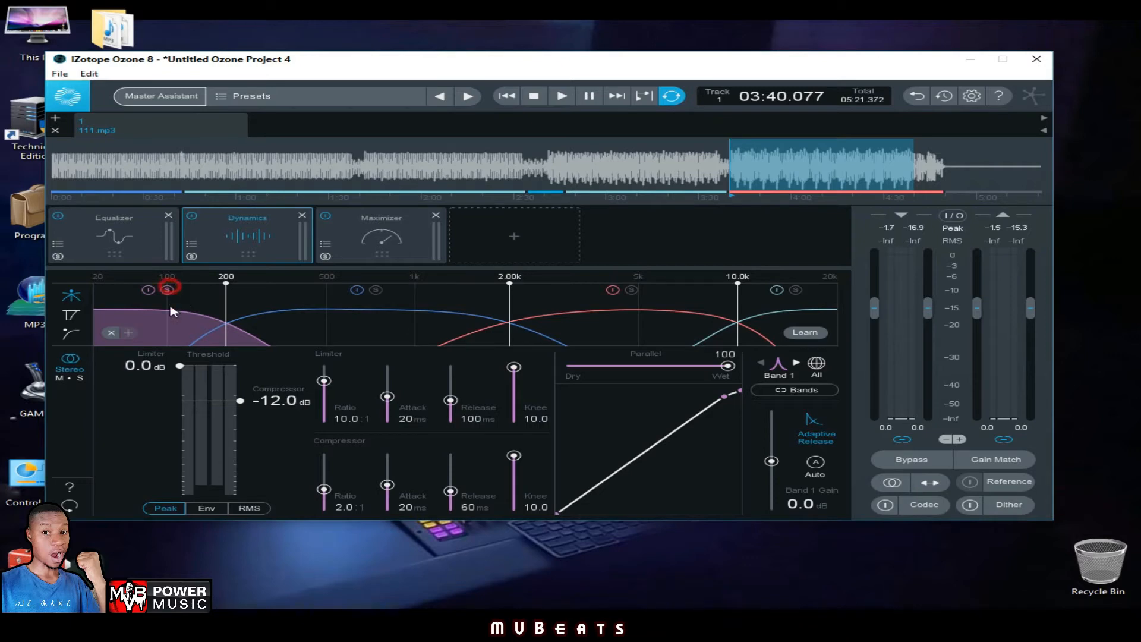
left_click(78, 378)
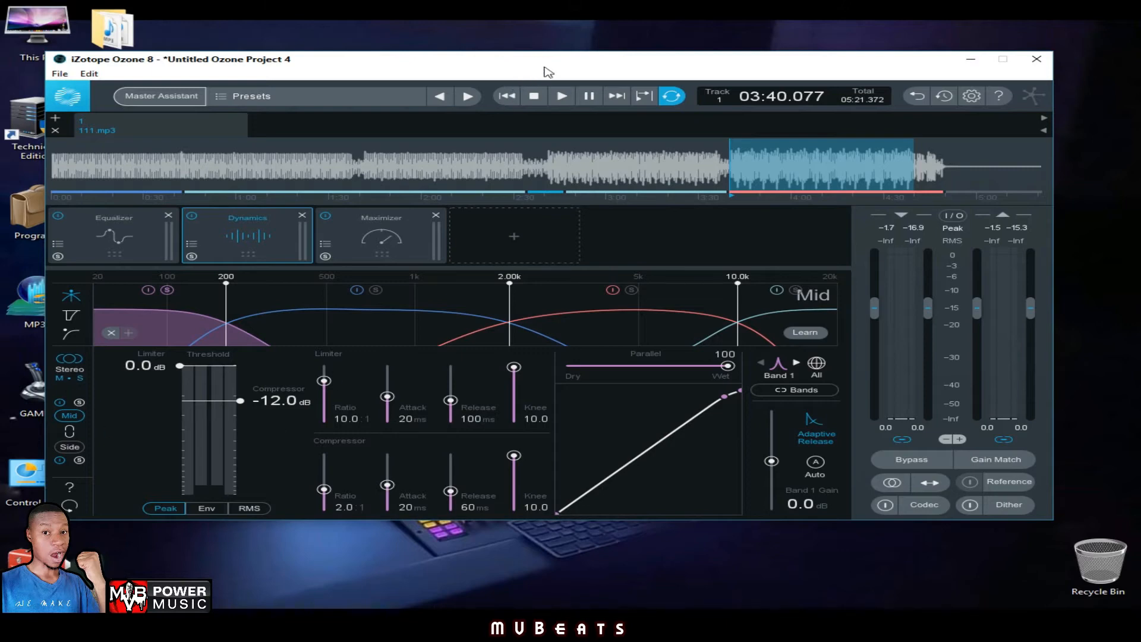
left_click_drag(546, 70, 527, 67)
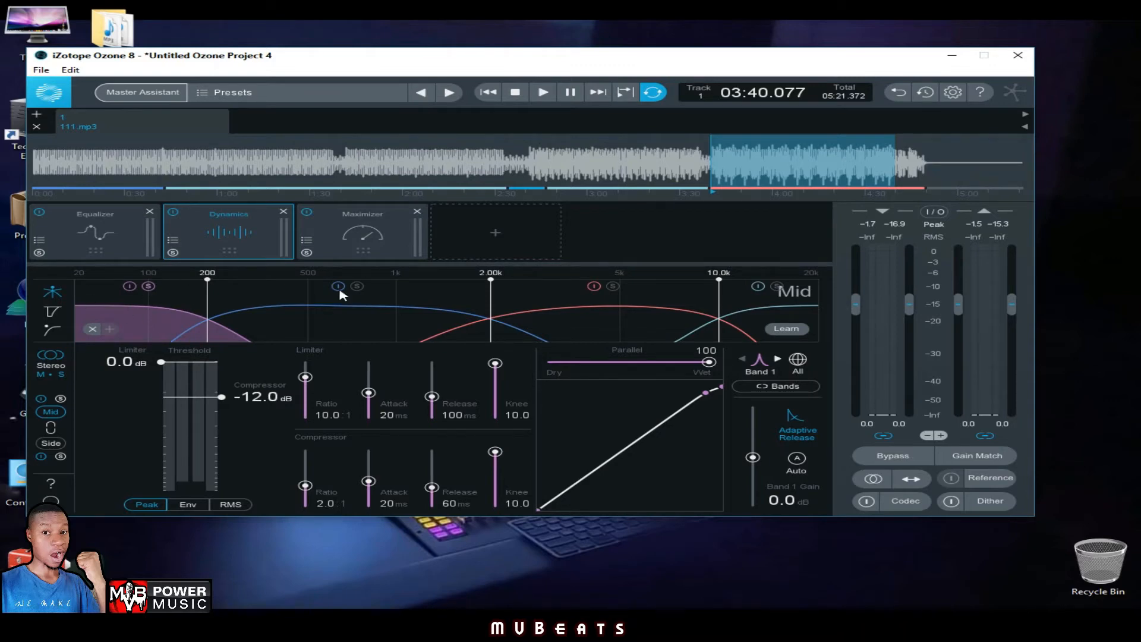
left_click(546, 96)
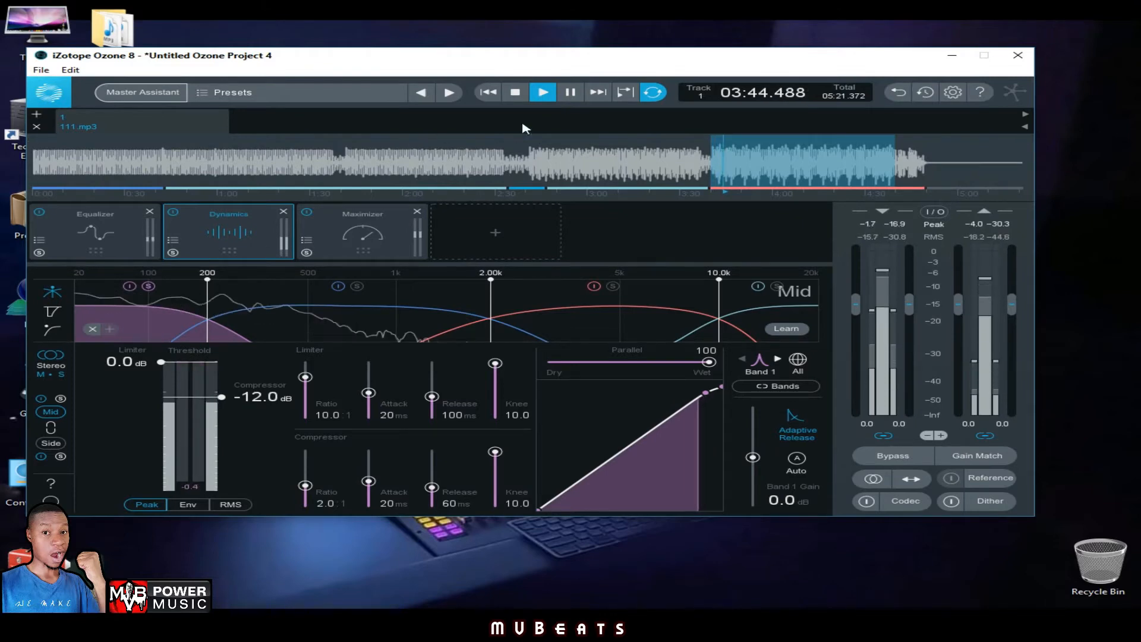
left_click(517, 94)
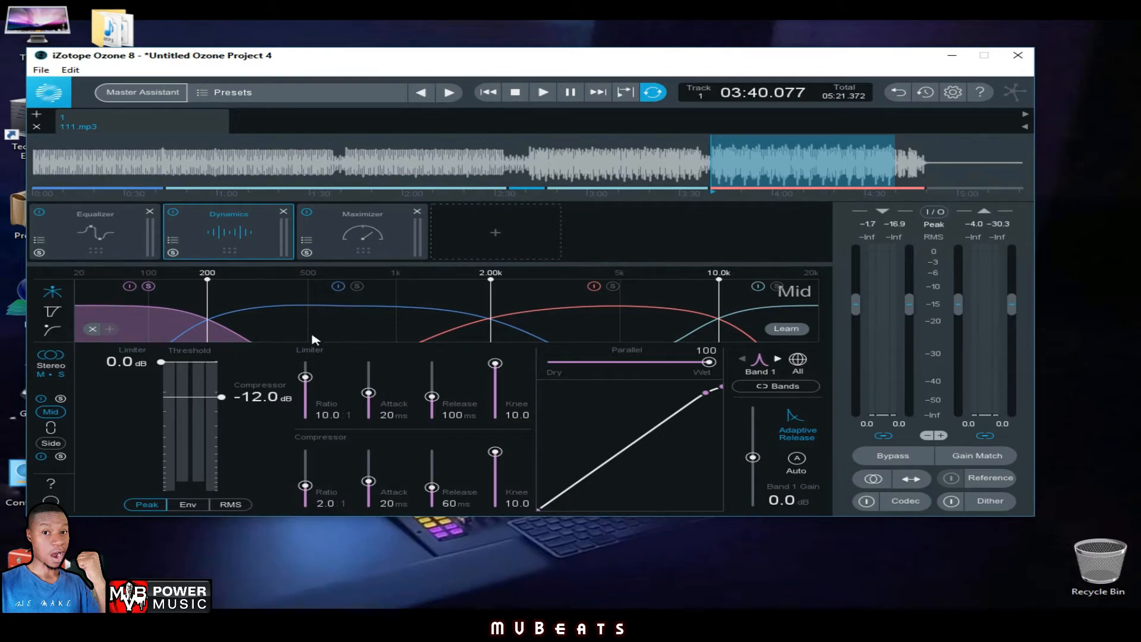
Step: Set the Mid channel's band 1 limiter and compressor attack and release to 0 ms, and its parallel mix to 0
left_click_drag(369, 390, 369, 416)
left_click_drag(432, 398, 431, 416)
left_click_drag(369, 481, 368, 504)
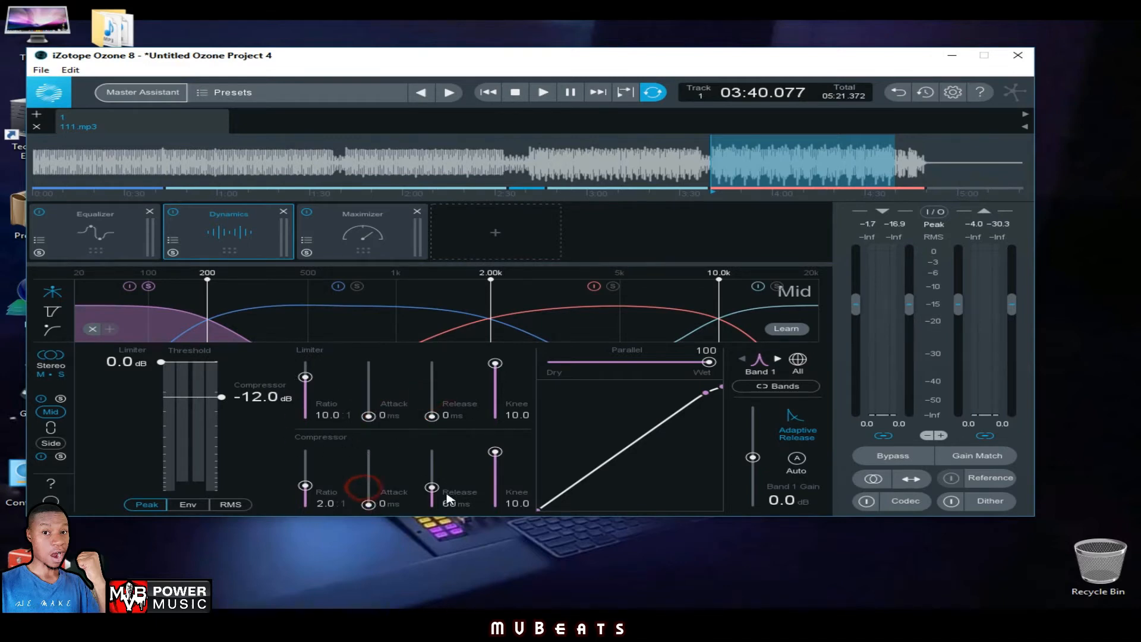
left_click_drag(432, 487, 431, 504)
left_click_drag(707, 363, 572, 380)
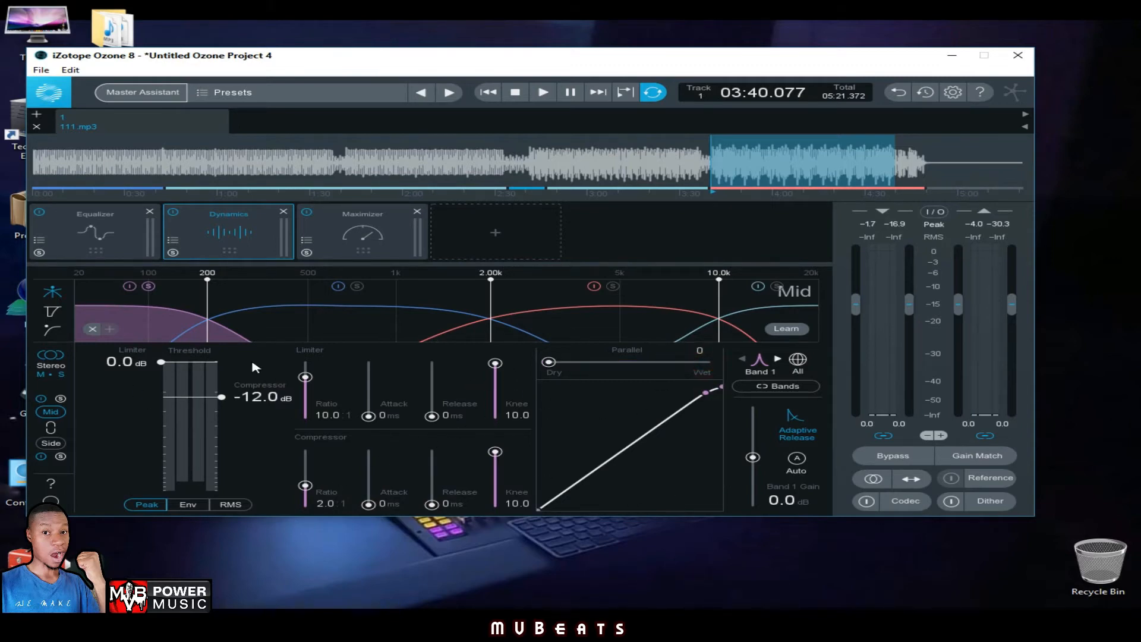
Step: Check bands 1 and 2 on the Side channel, and set the Mid channel's band 1 compressor threshold to 0.0 dB
left_click(54, 443)
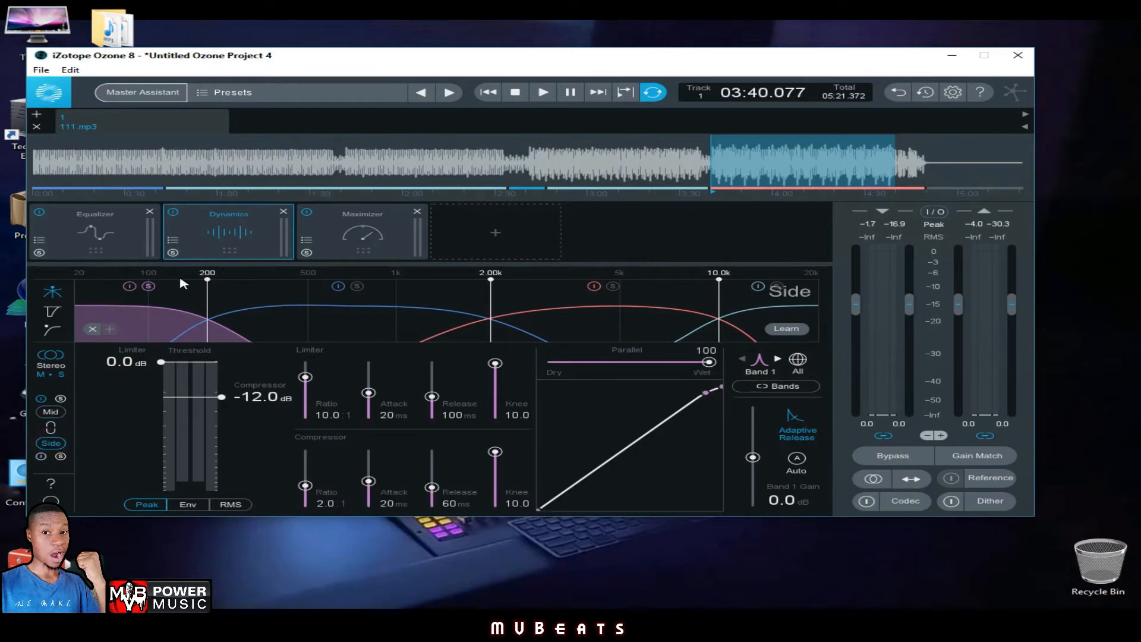
left_click(341, 319)
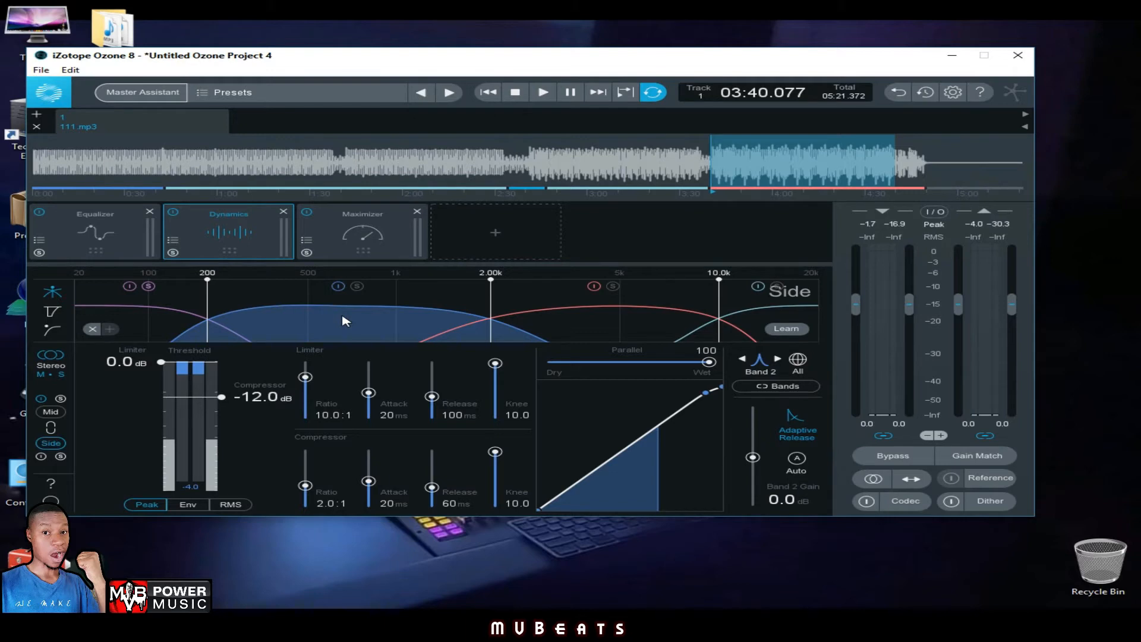
left_click(52, 412)
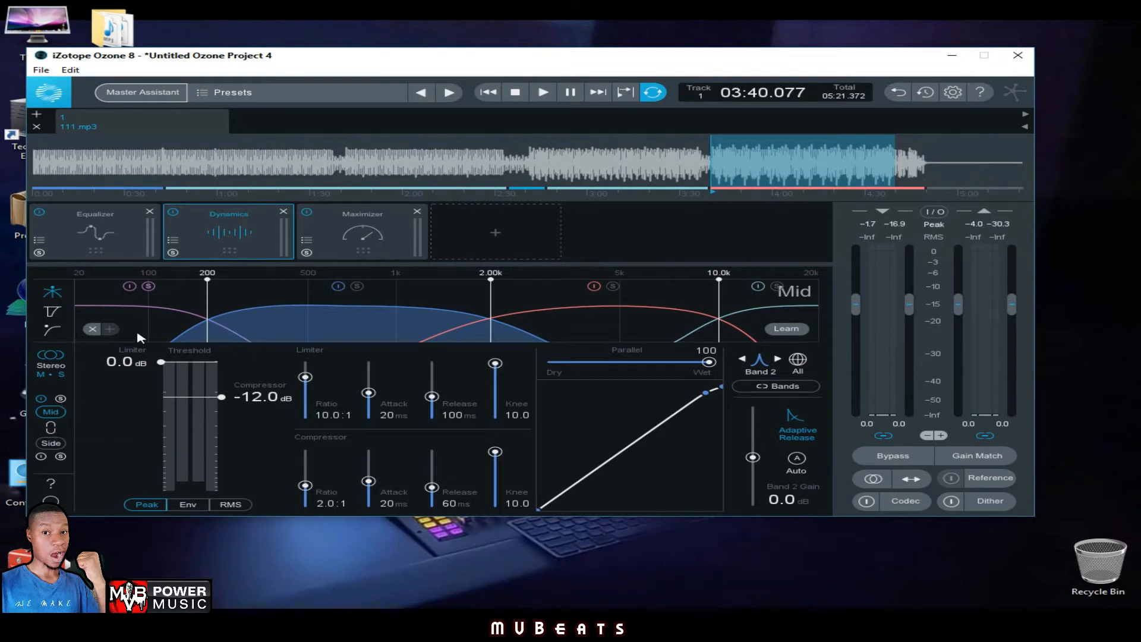
left_click(152, 331)
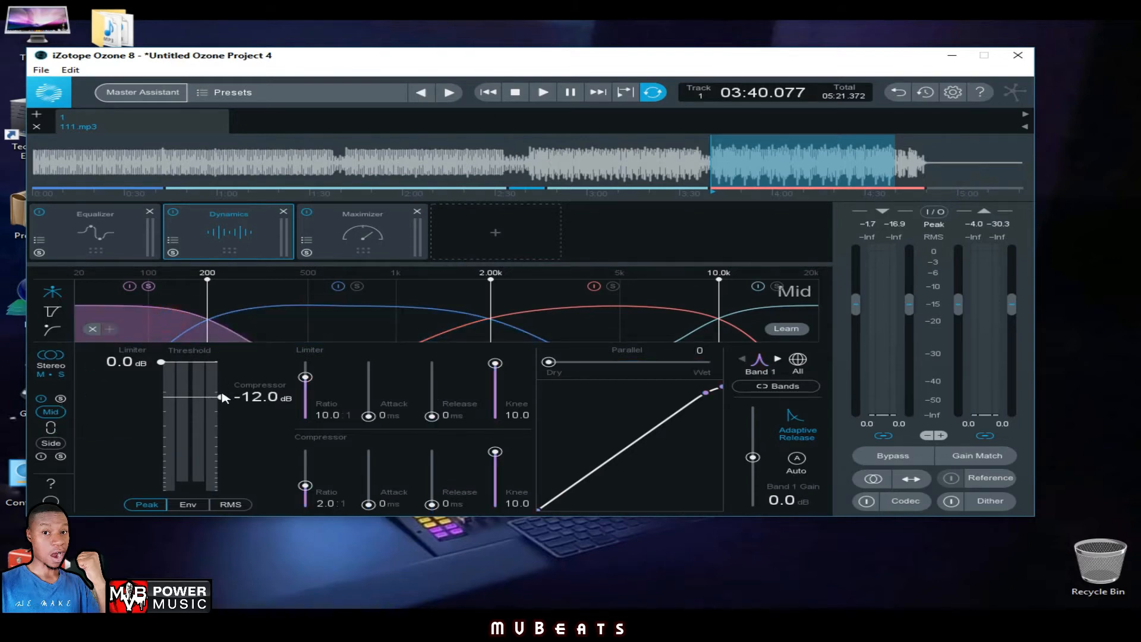
left_click_drag(223, 398, 221, 360)
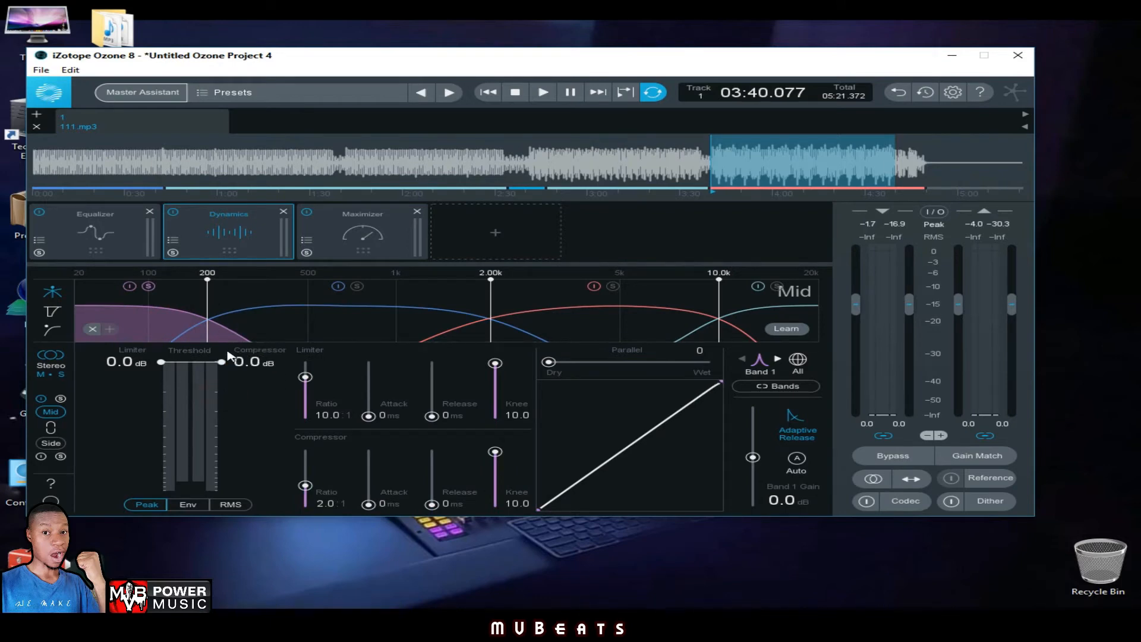
Step: For Mid band 2, set limiter and compressor attack and release to 0 ms, parallel mix to 0 and compressor threshold to -5.2 dB
left_click(284, 335)
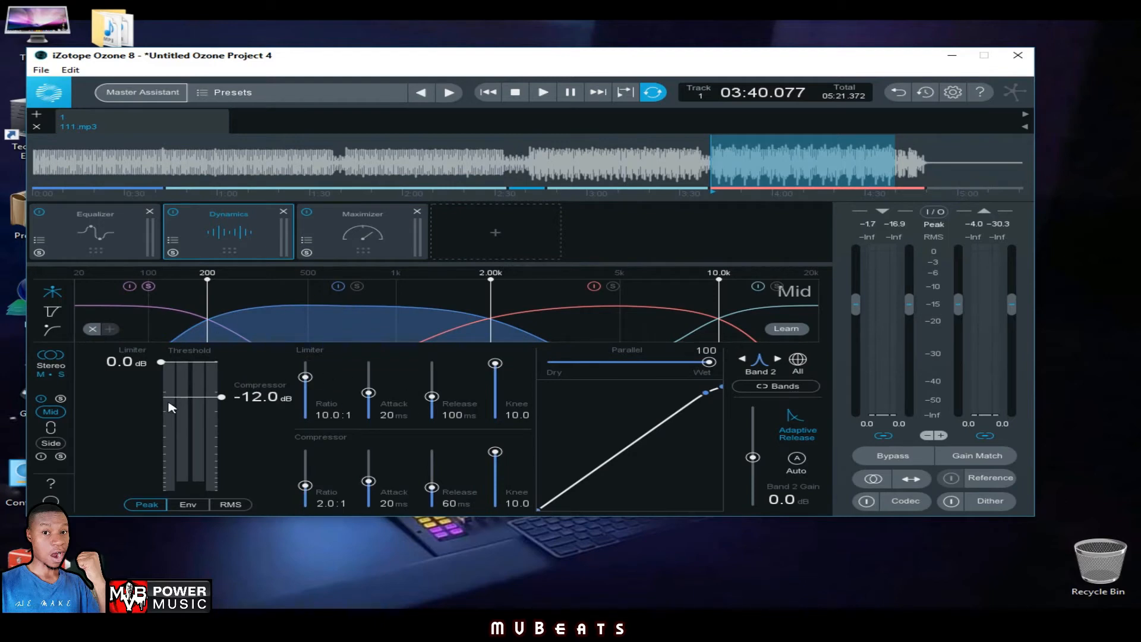
left_click_drag(368, 392, 368, 415)
left_click_drag(432, 397, 432, 415)
left_click_drag(368, 480, 368, 504)
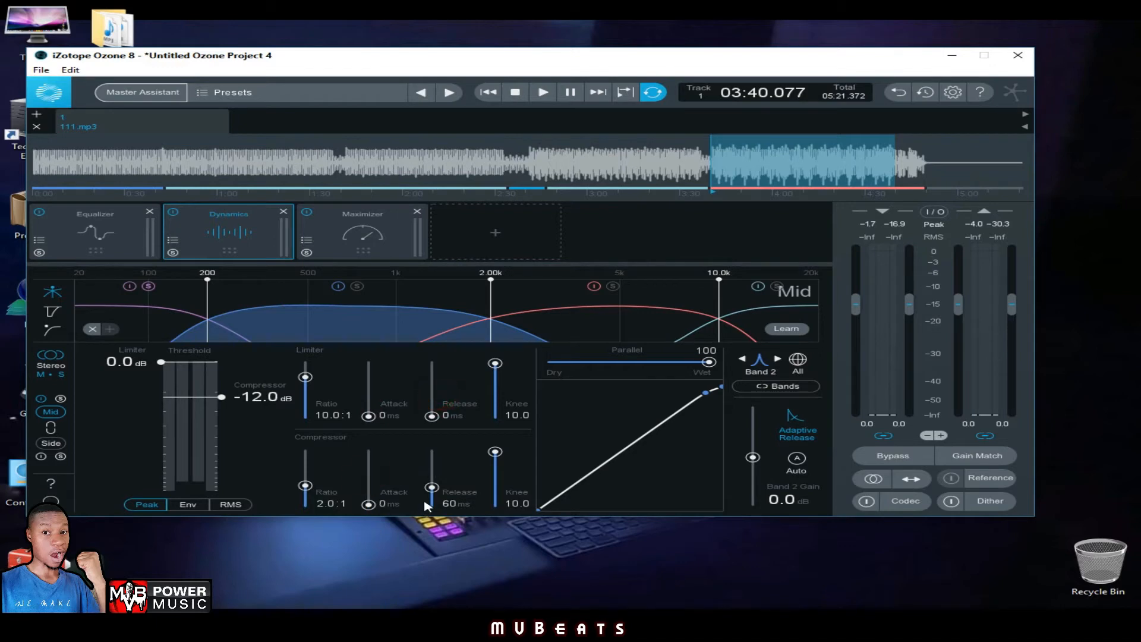
left_click_drag(432, 487, 432, 504)
left_click_drag(708, 361, 548, 361)
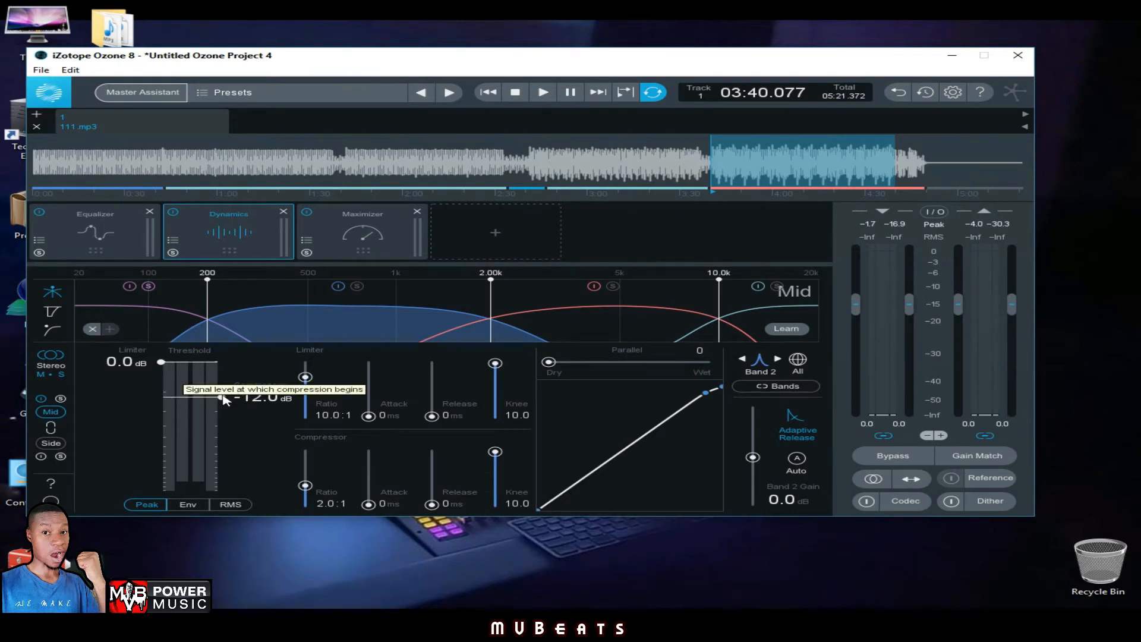
mouse_move(223, 400)
left_mouse_down()
mouse_move(221, 381)
mouse_move(227, 389)
left_mouse_up()
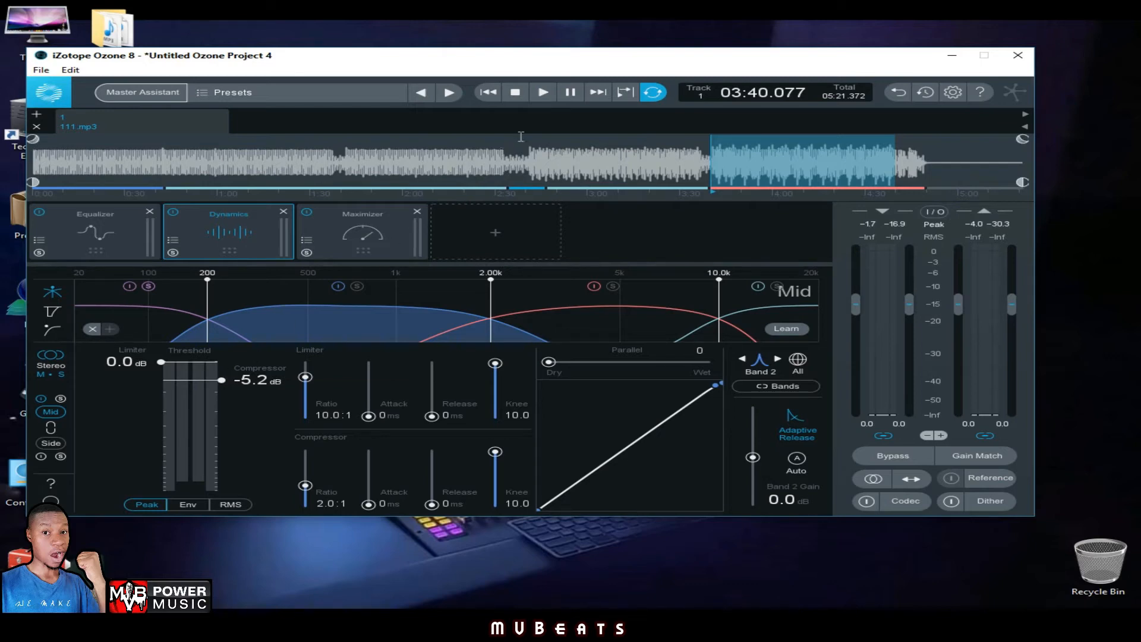
Step: Switch the solo from band 1 to band 2 while auditioning the loop, and stop playback
left_click(543, 92)
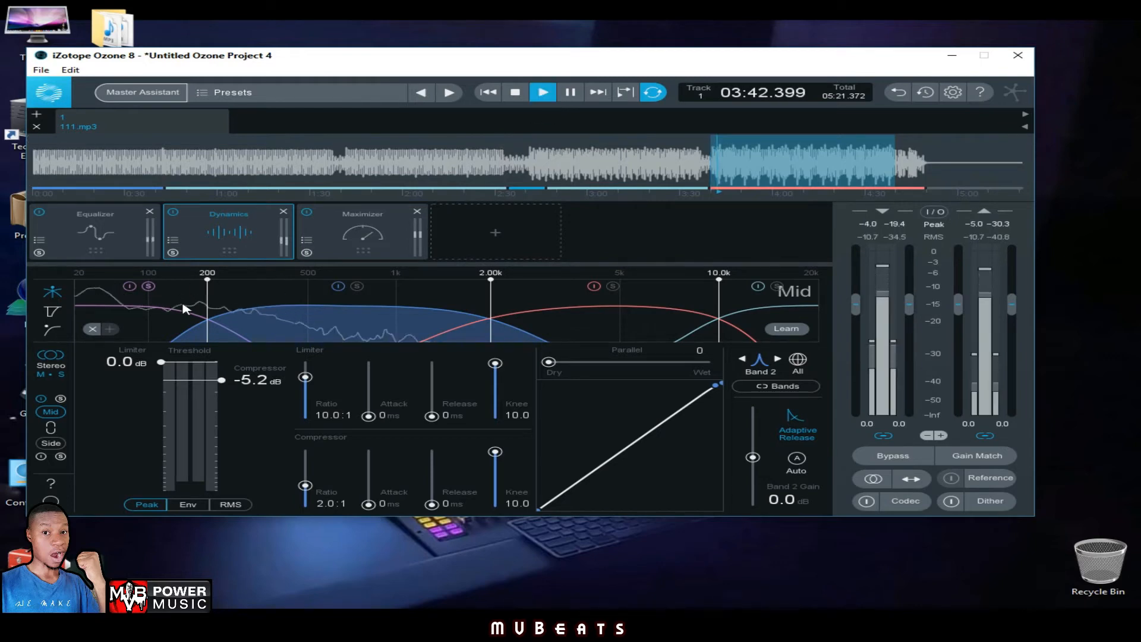
left_click(359, 287)
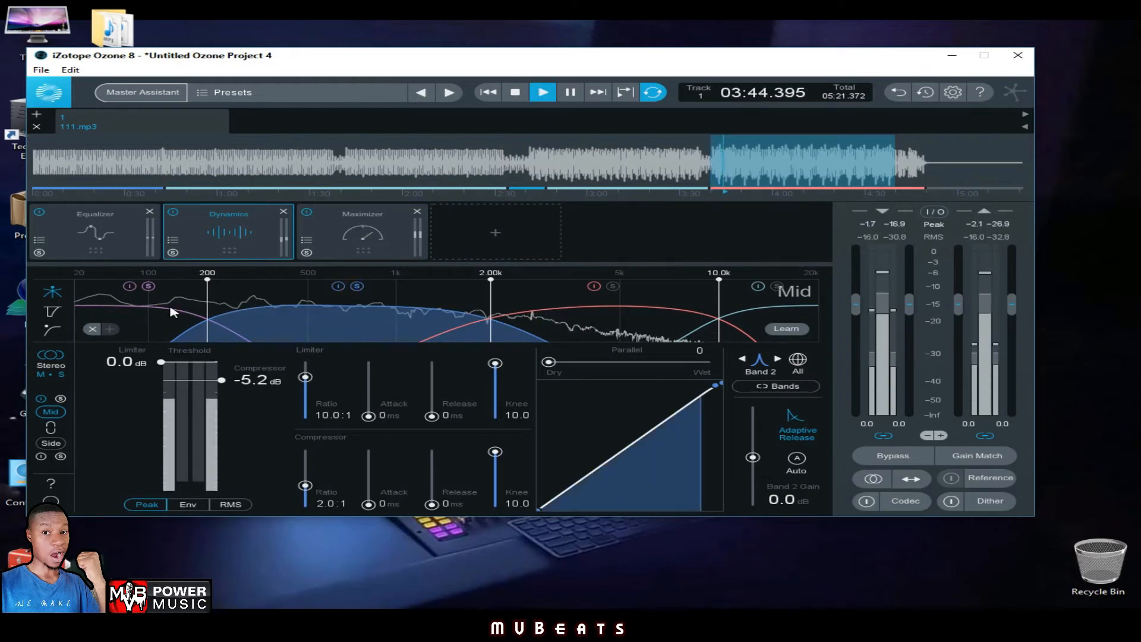
left_click(148, 286)
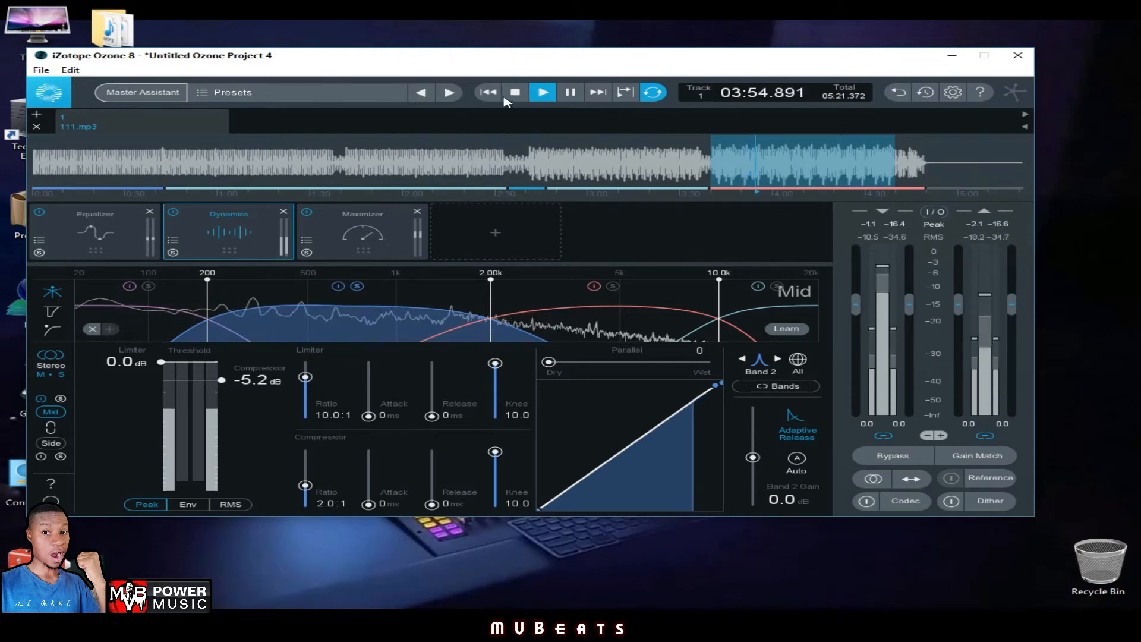
left_click(514, 93)
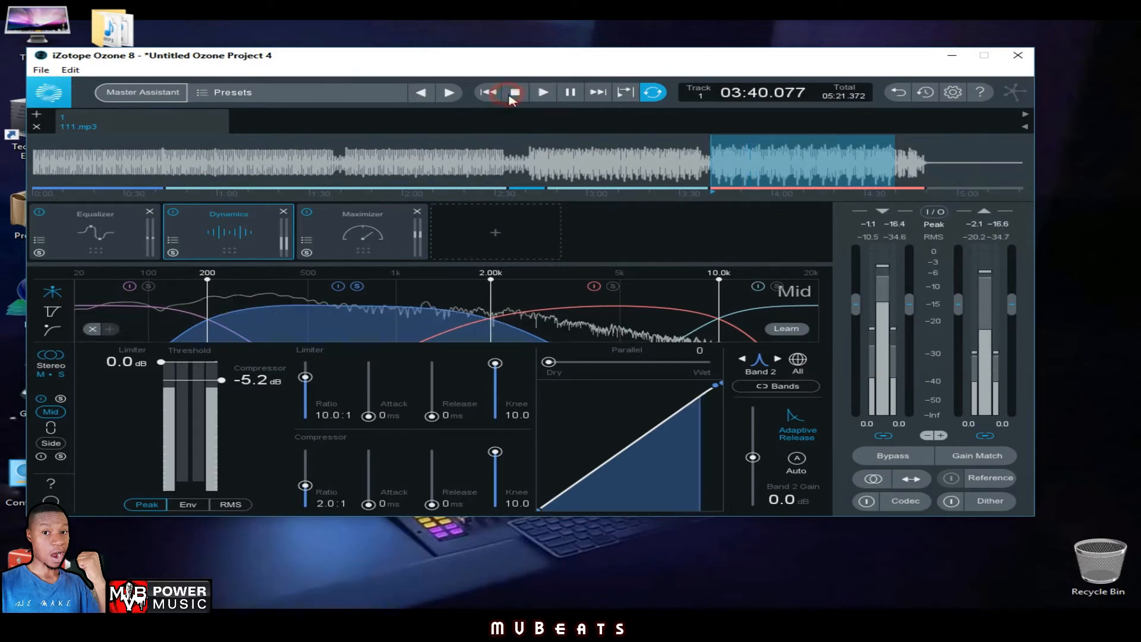
Step: Set the Side channel's band 2 limiter and compressor release times to 0 ms
left_click(39, 443)
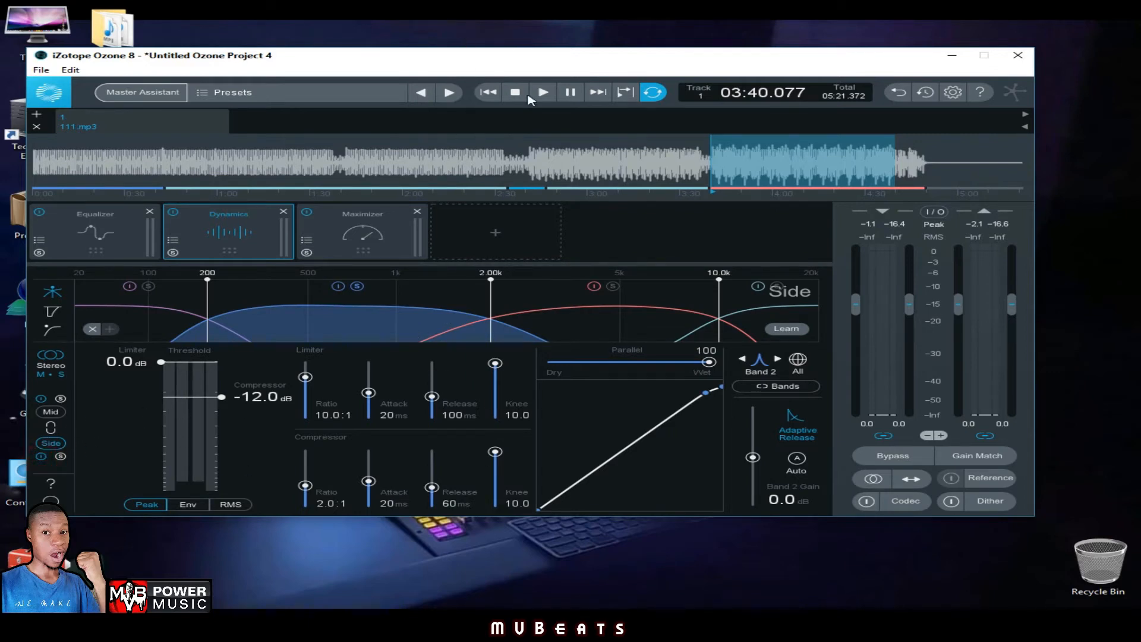
left_click_drag(552, 62, 573, 61)
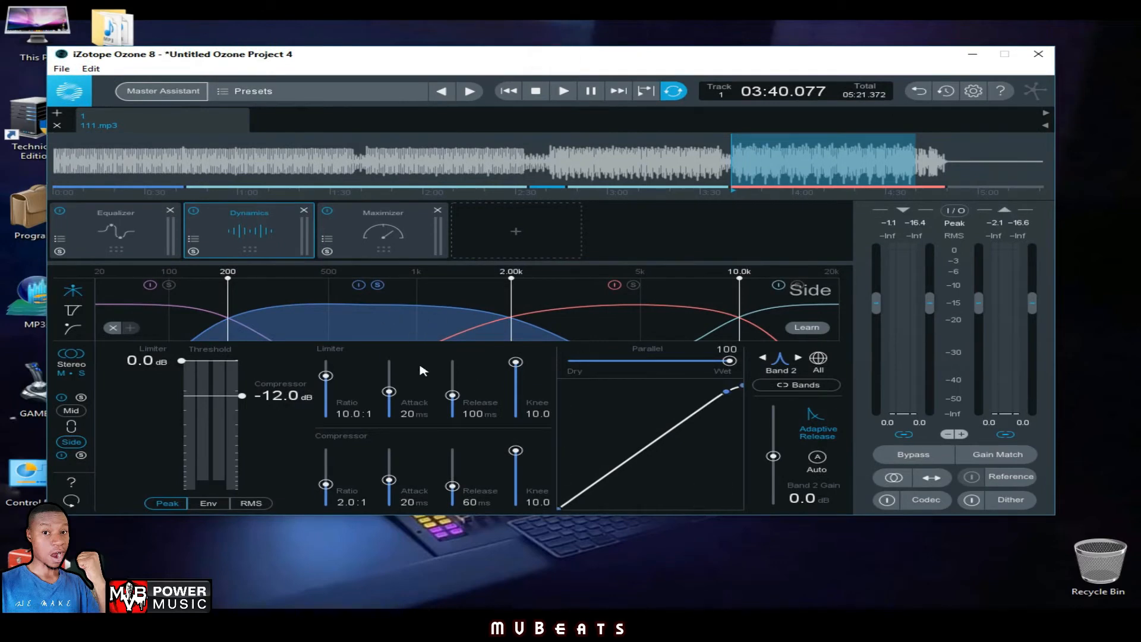
left_click_drag(452, 396, 452, 415)
left_click_drag(452, 486, 453, 504)
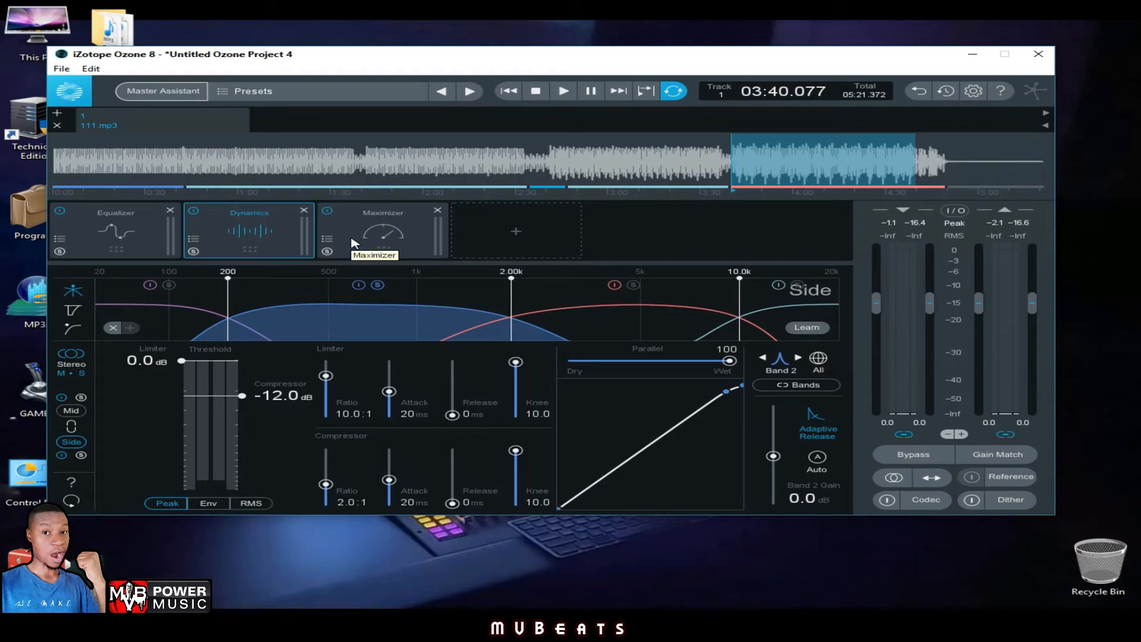
Step: Audition the loop with band 2 soloed to hear the Side channel dynamics settings
left_click_drag(531, 47, 522, 43)
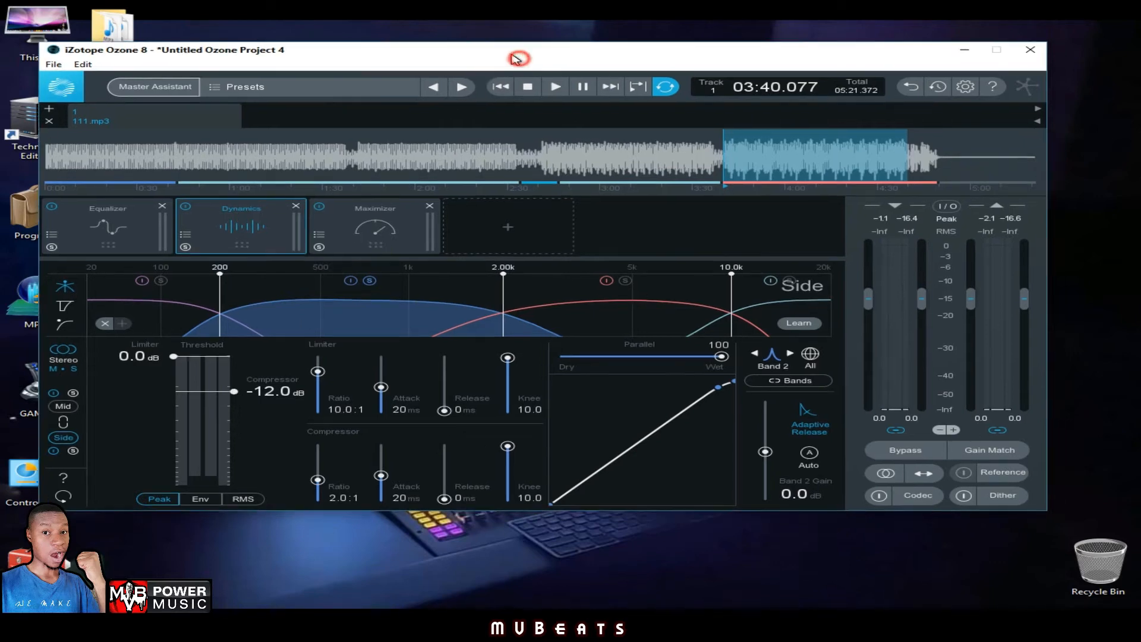
left_click(556, 88)
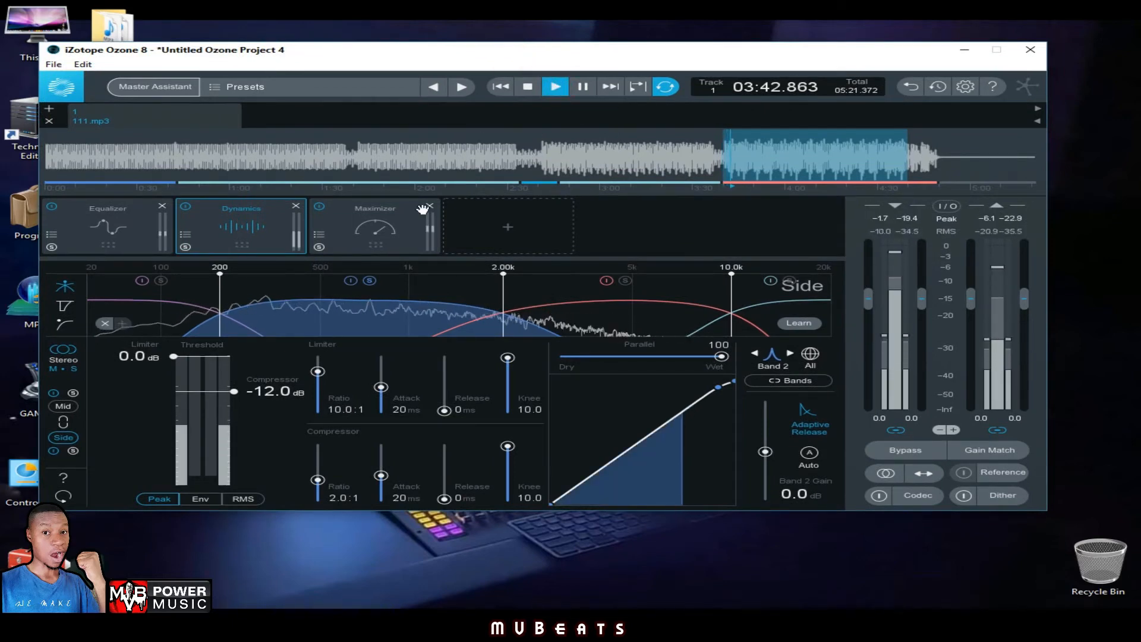
left_click(527, 86)
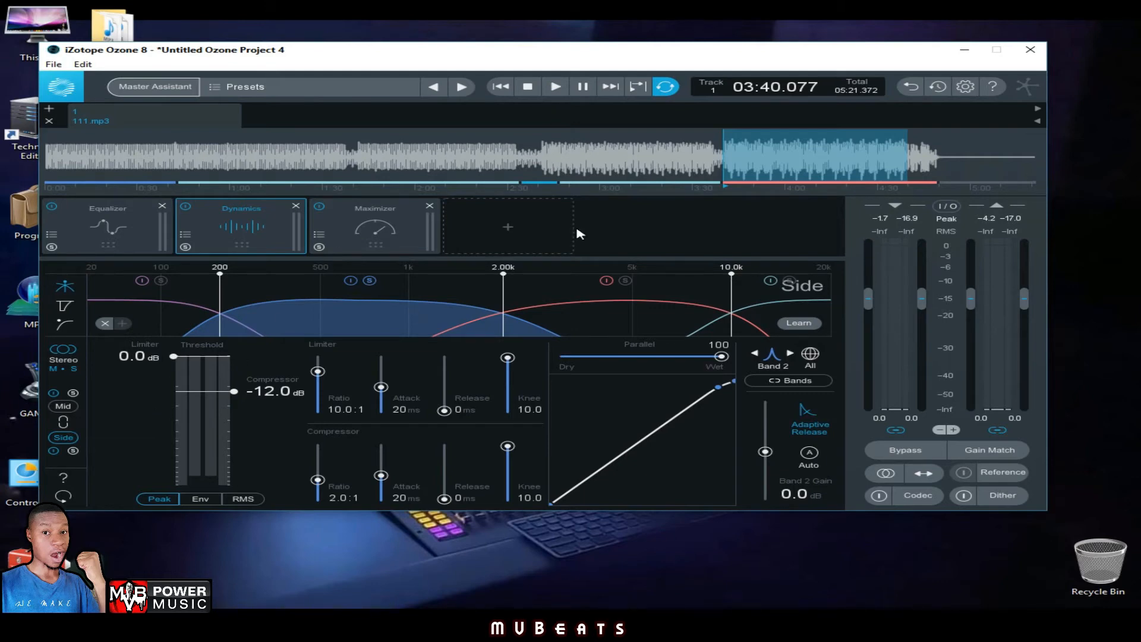
Step: While the loop plays, set the Side channel's band 2 compressor threshold to -45.4 dB and the band gain to 6.2 dB
left_click(555, 86)
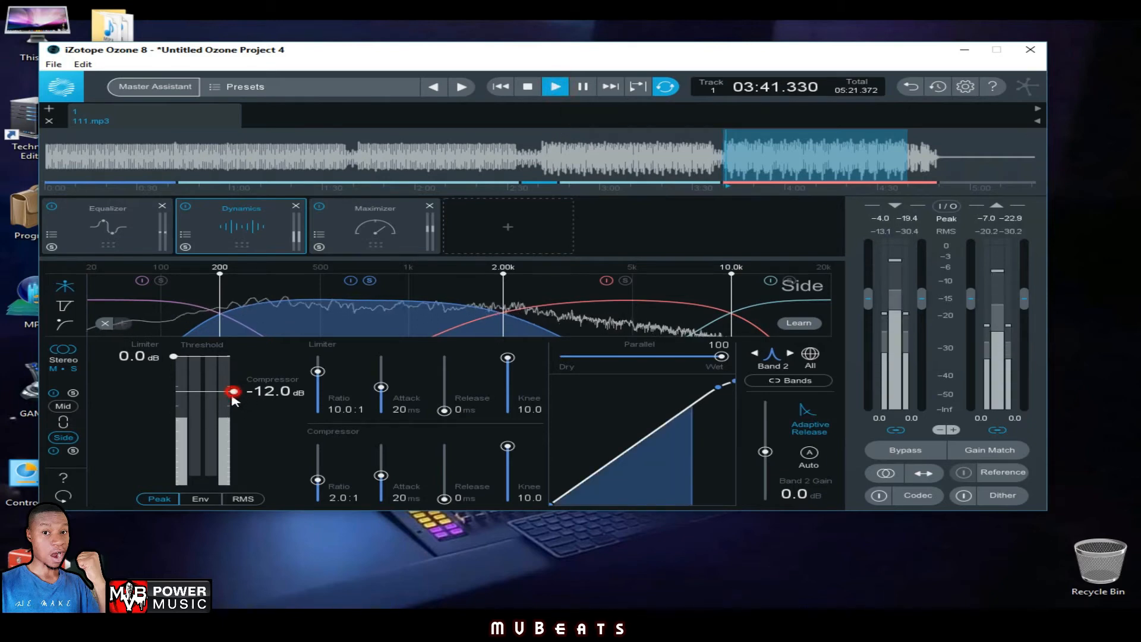
left_click_drag(234, 391, 236, 449)
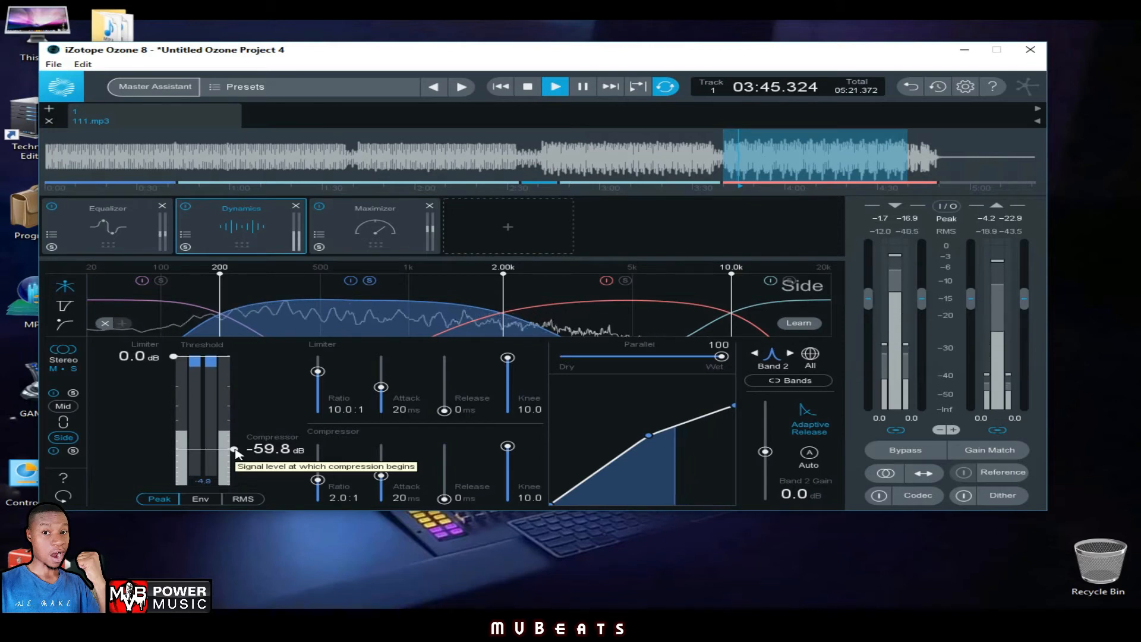
mouse_move(235, 449)
left_mouse_down()
mouse_move(240, 485)
mouse_move(246, 439)
left_mouse_up()
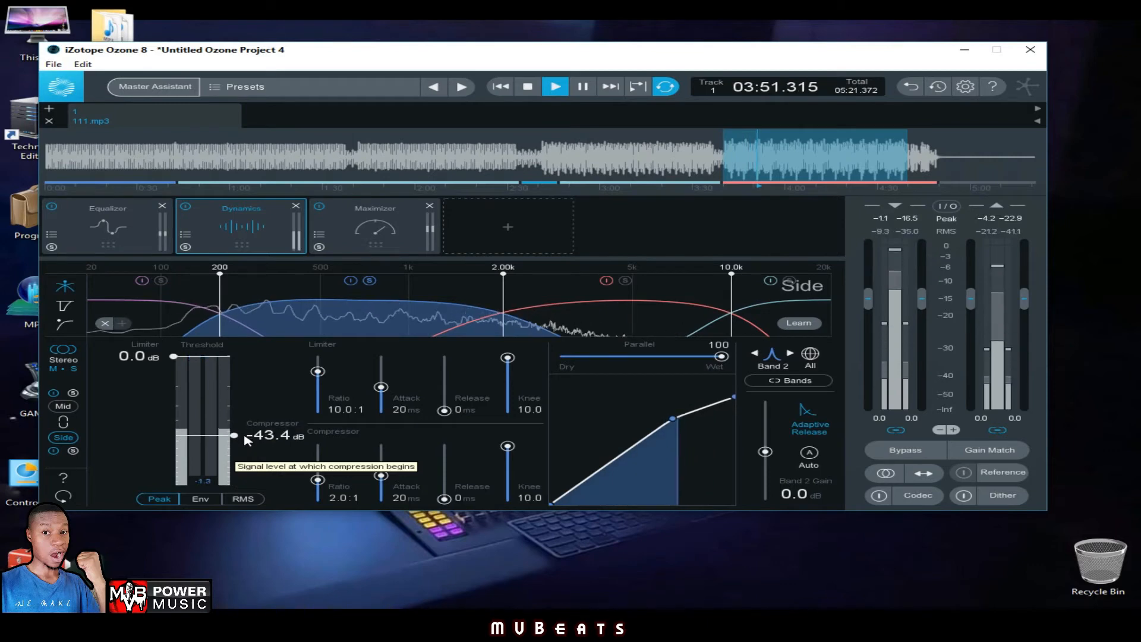
left_click(73, 450)
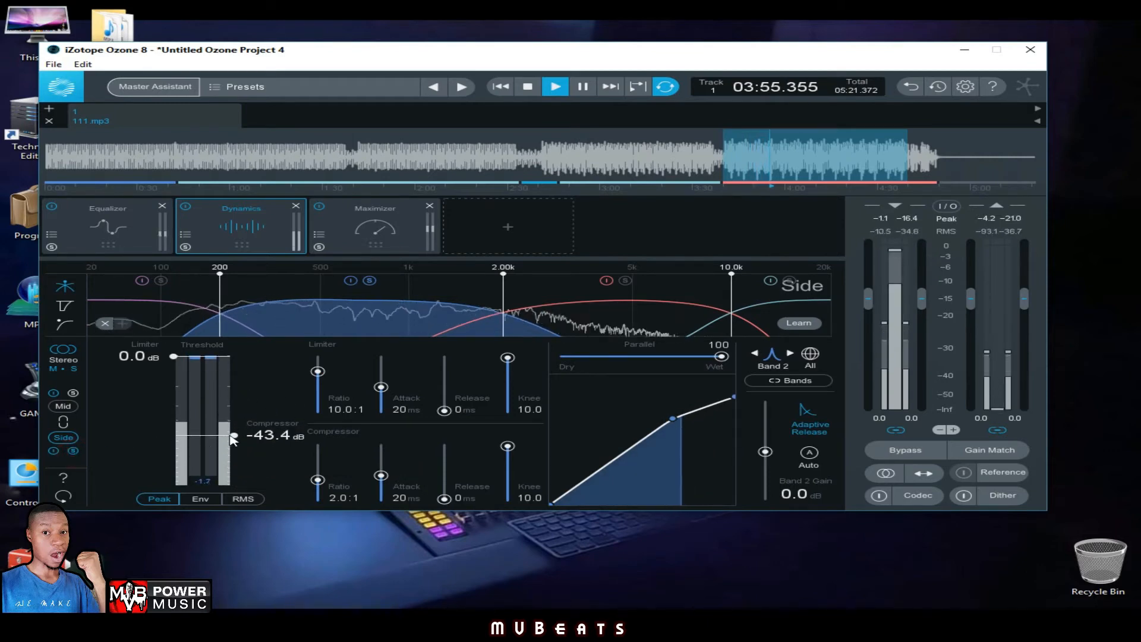
mouse_move(232, 440)
left_mouse_down()
mouse_move(232, 499)
mouse_move(240, 441)
left_mouse_up()
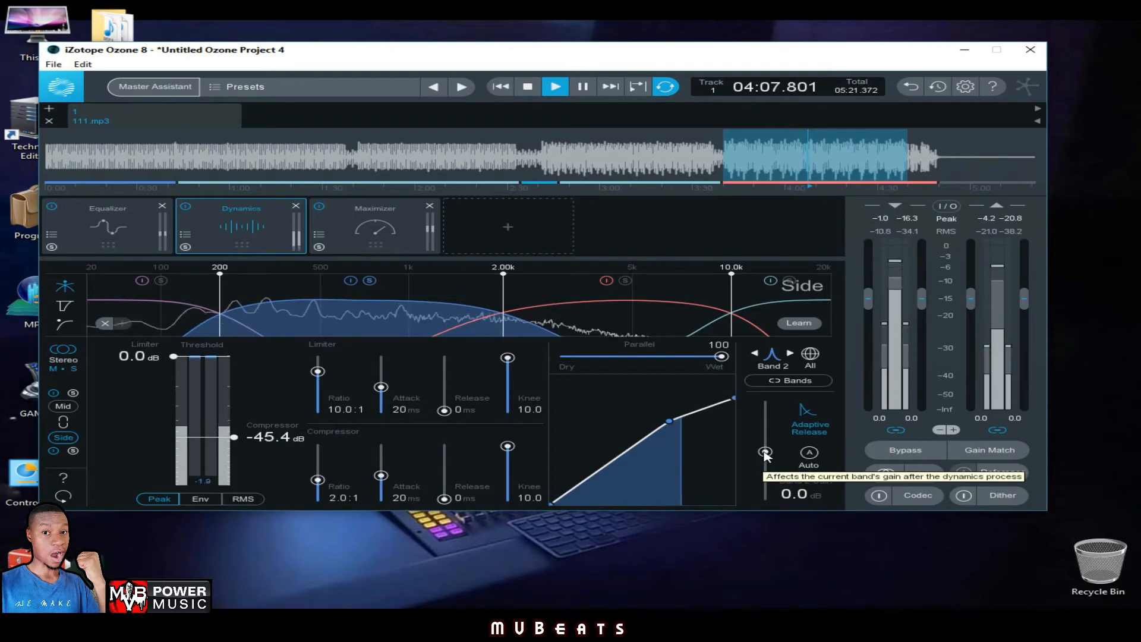
left_click_drag(765, 454, 764, 440)
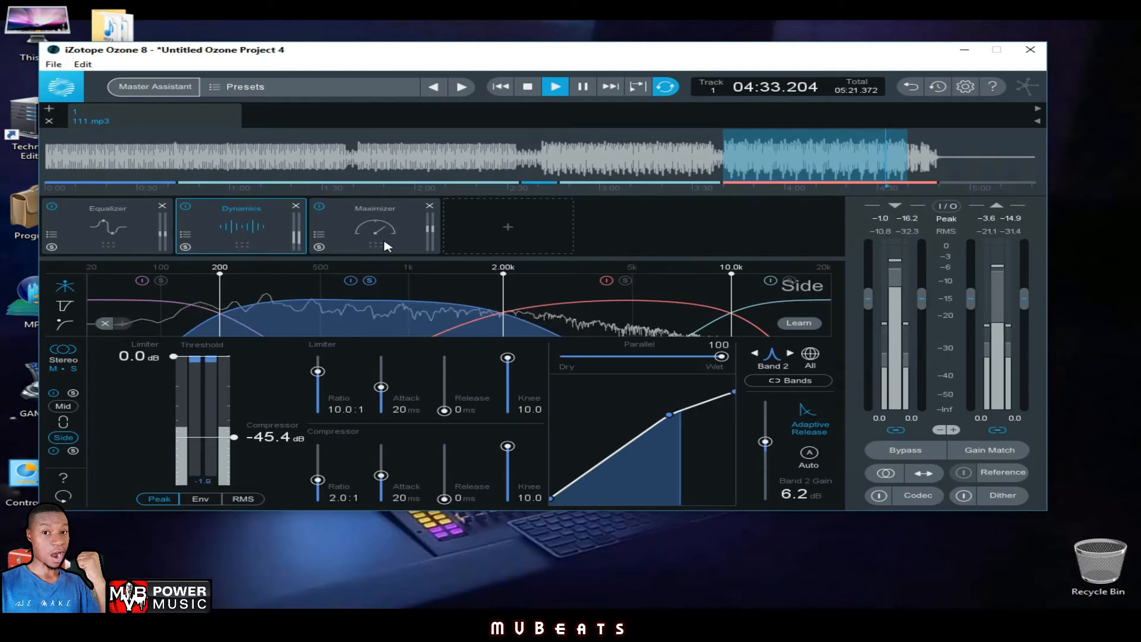
Step: For Mid band 3, set limiter and compressor attack and release to 0 ms, parallel mix to 0 and compressor threshold to 0.0 dB
left_click(600, 315)
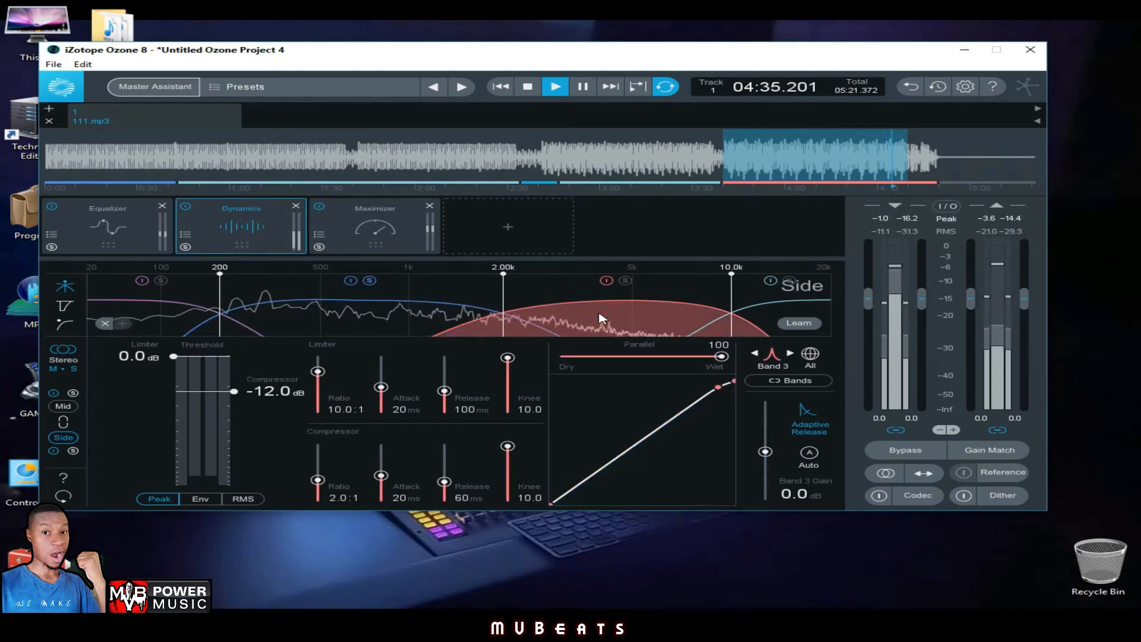
left_click(531, 87)
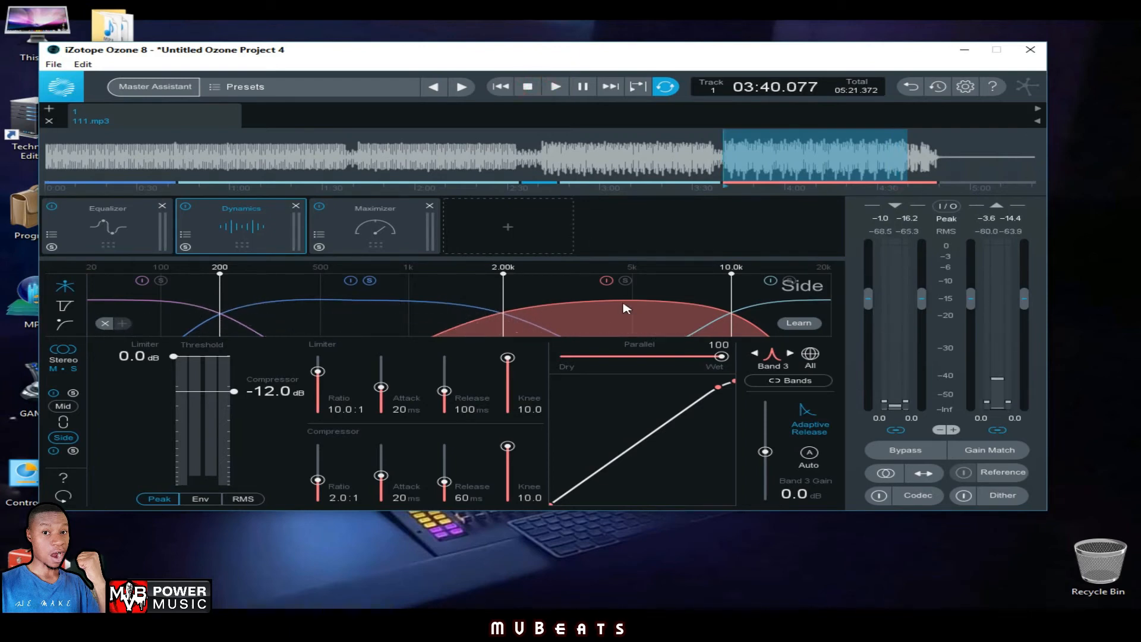
left_click(59, 408)
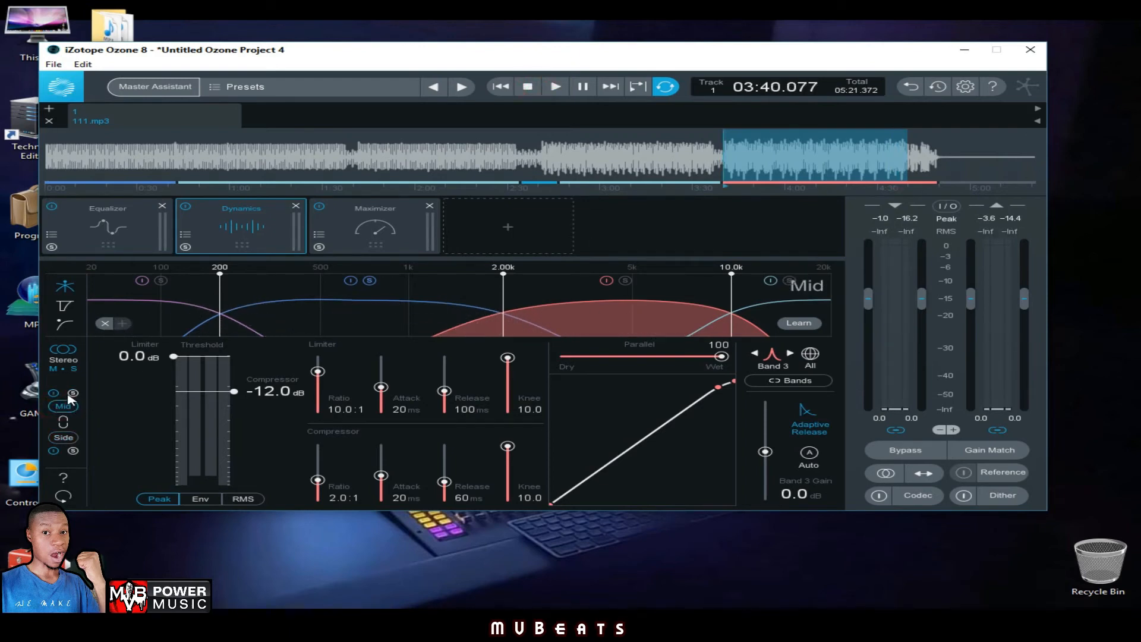
left_click_drag(380, 387, 382, 451)
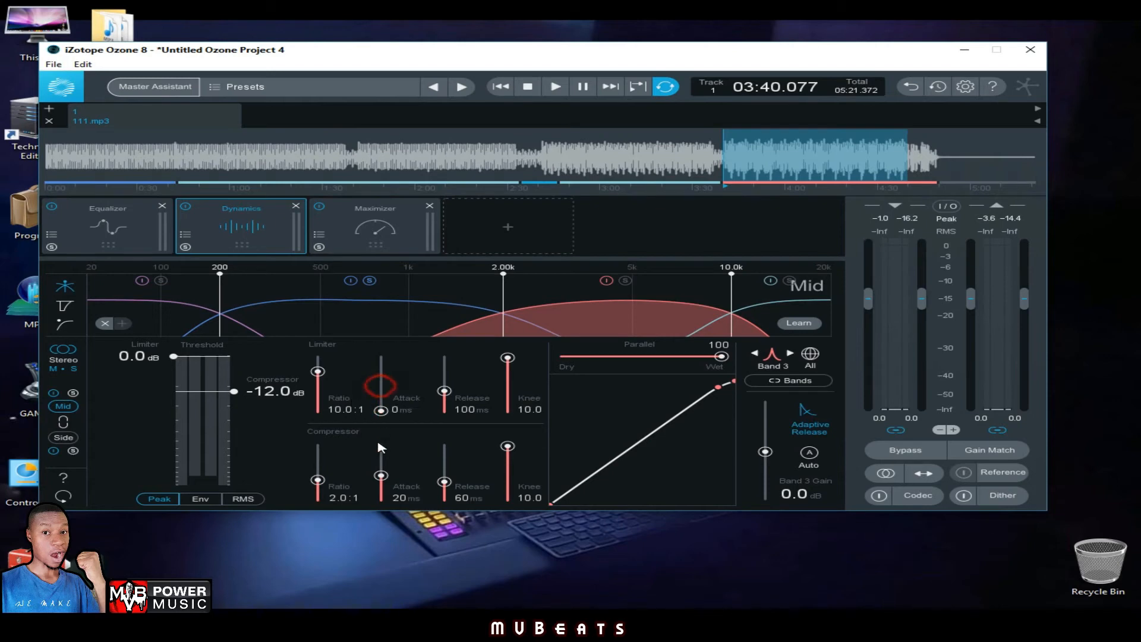
left_click_drag(382, 476, 440, 517)
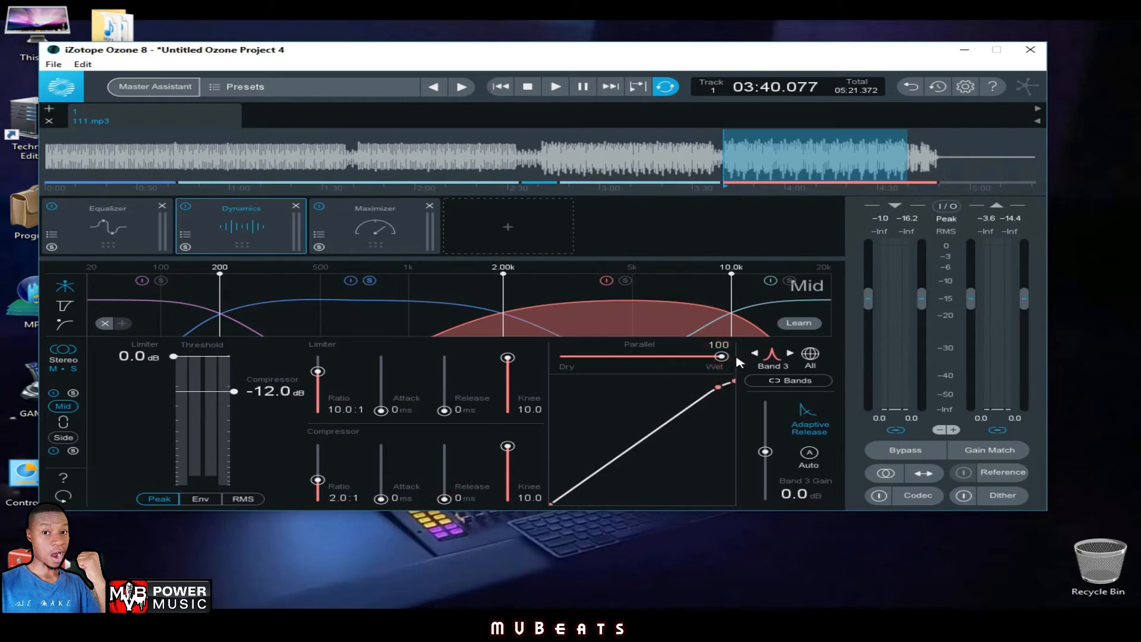
left_click_drag(721, 356, 560, 356)
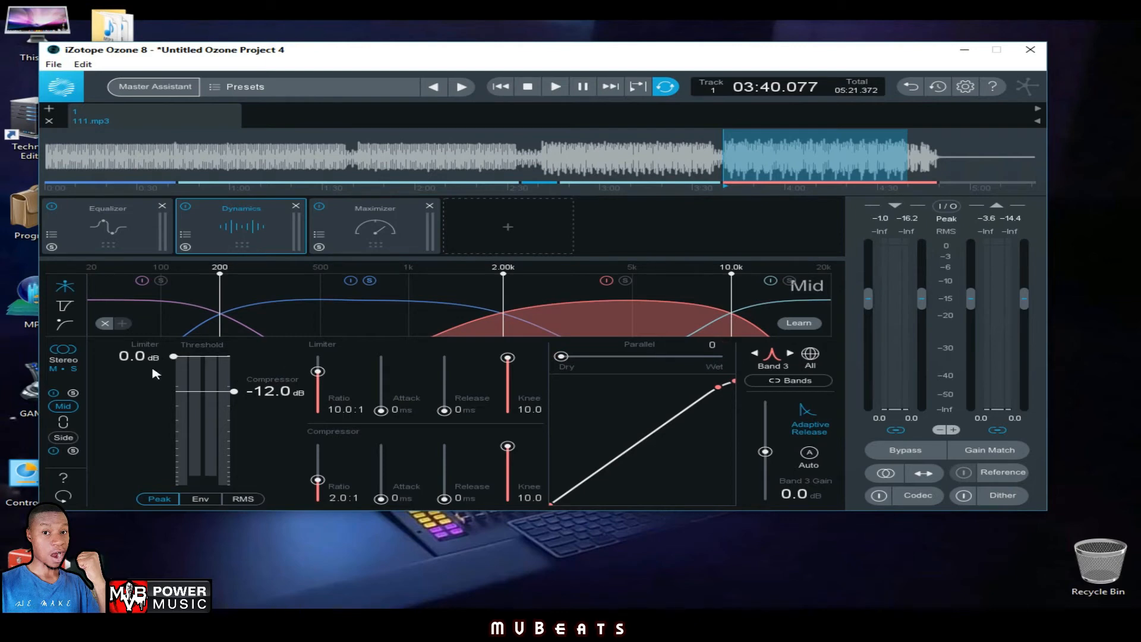
left_click_drag(233, 393, 235, 356)
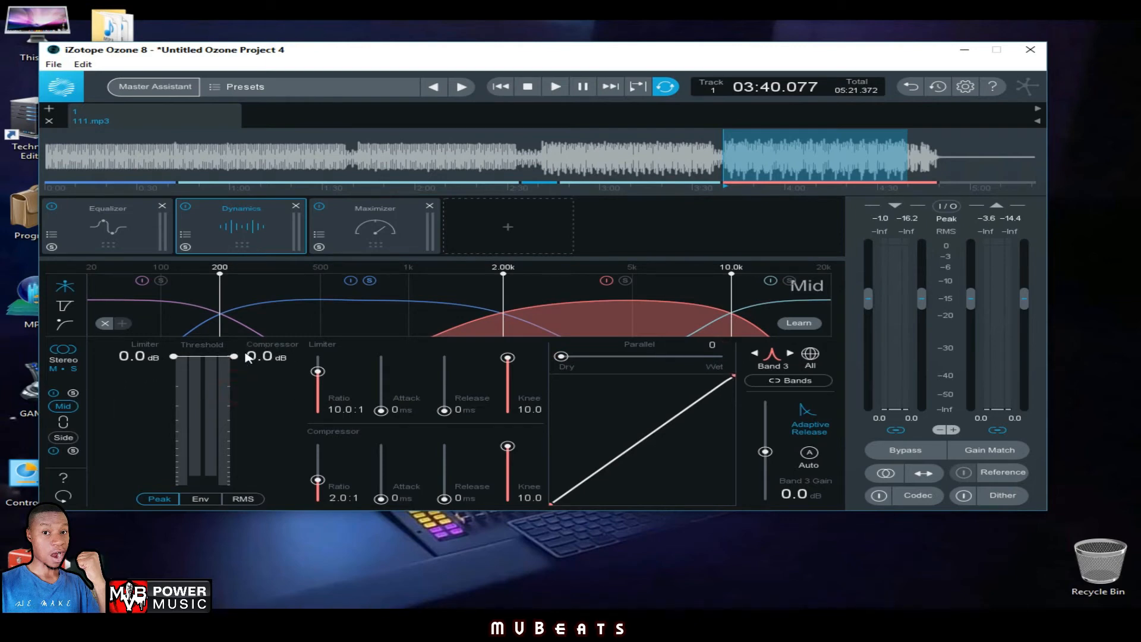
Step: Move the solo from band 2 to band 3 while auditioning the loop, and stop playback
left_click(557, 86)
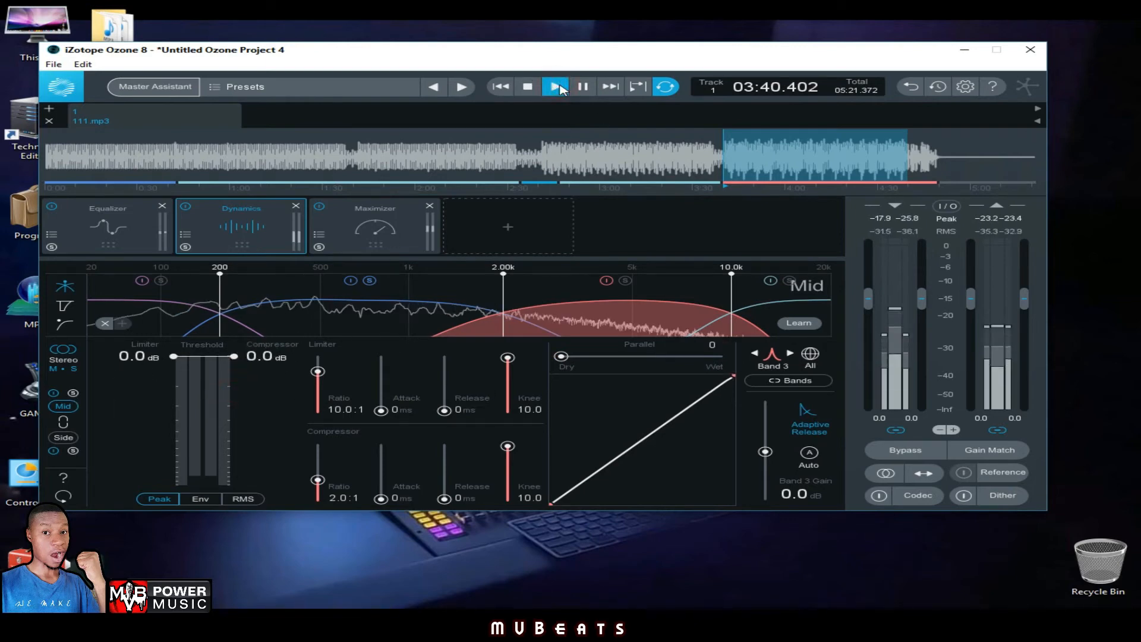
left_click(625, 280)
left_click(370, 280)
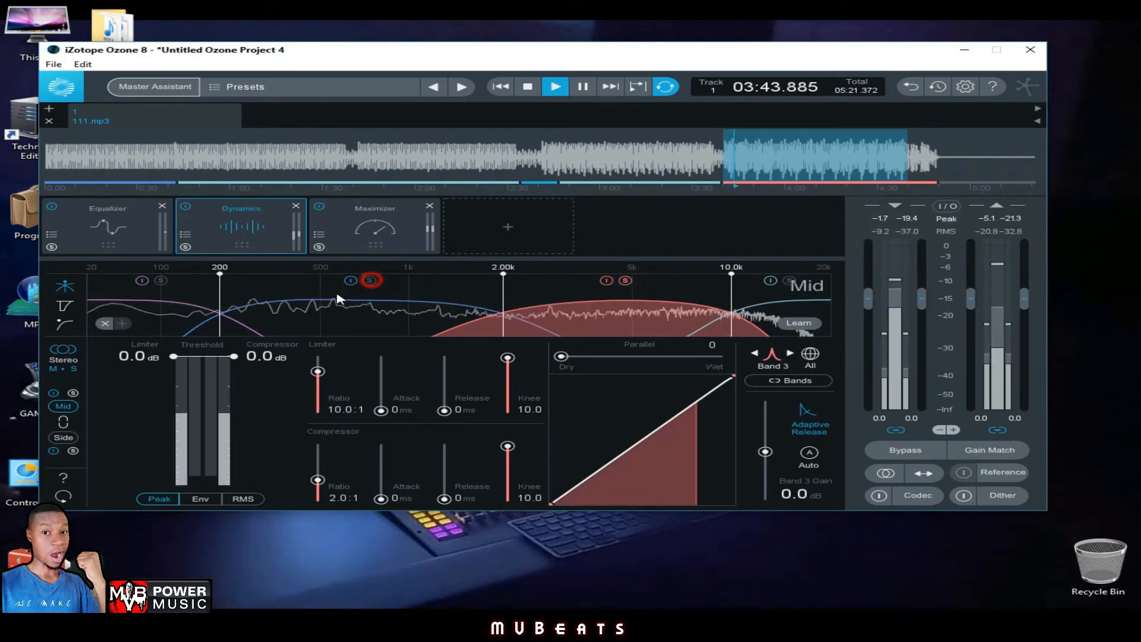
left_click(141, 280)
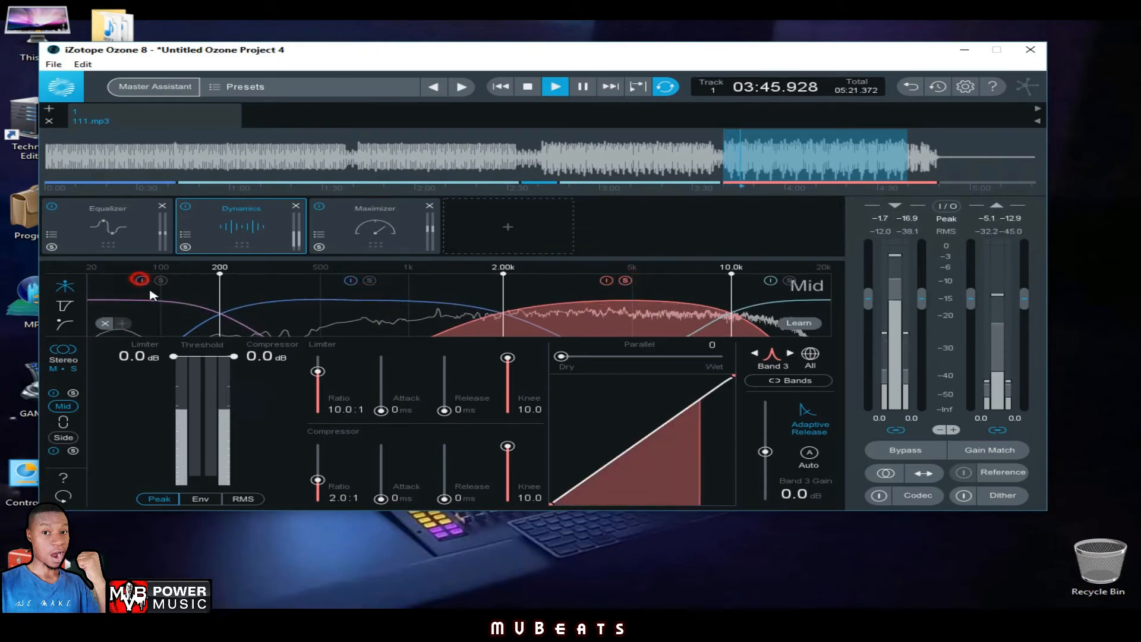
left_click(555, 86)
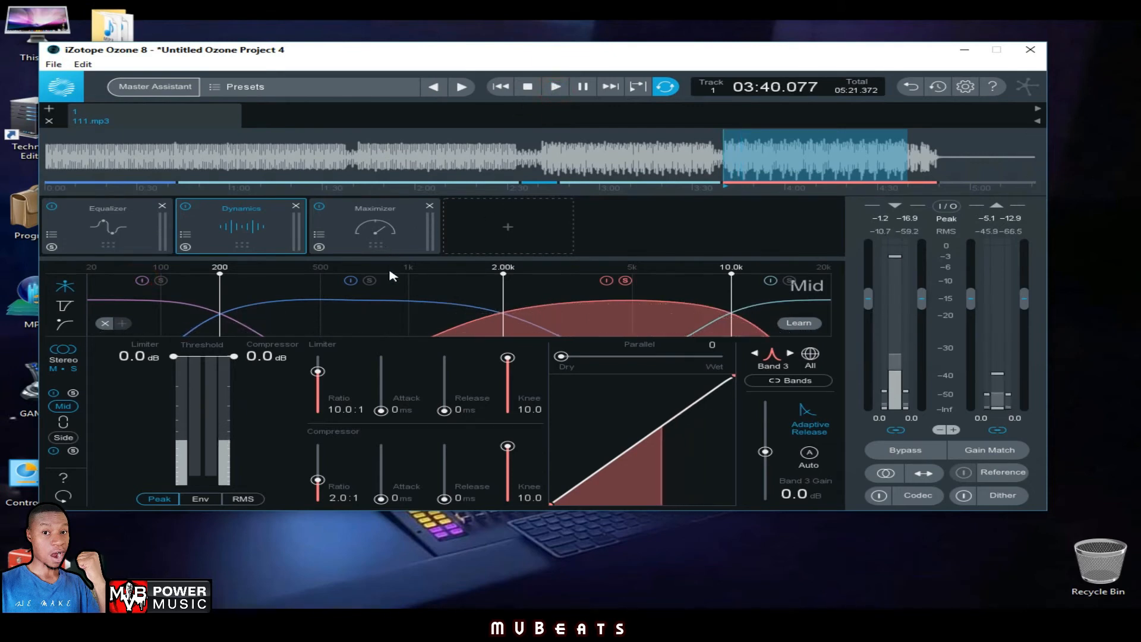
Step: Compare Mid bands 2 and 3 during loop playback by toggling the band 2 solo, leaving only band 3 soloed, and stop playback
left_click(376, 305)
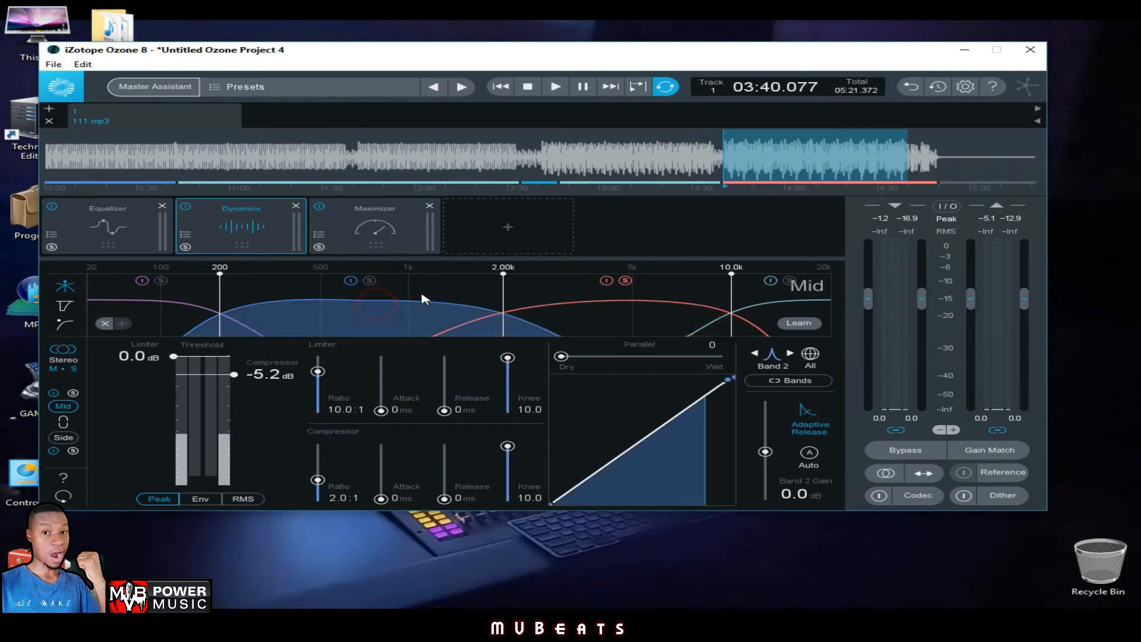
left_click(543, 313)
left_click(555, 87)
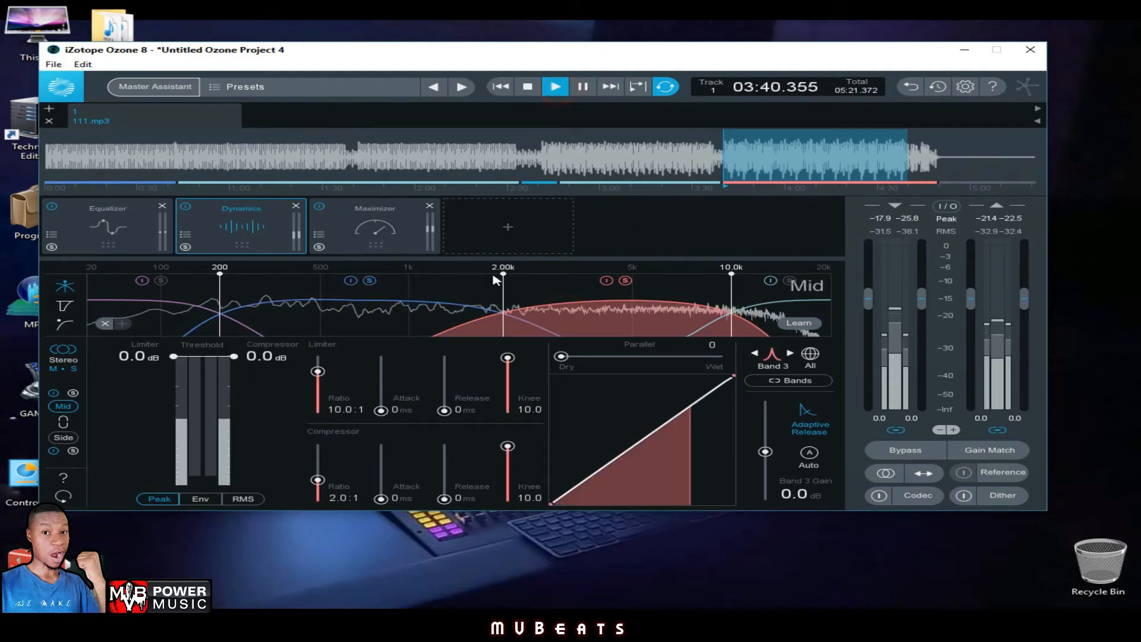
left_click(403, 308)
left_click(599, 309)
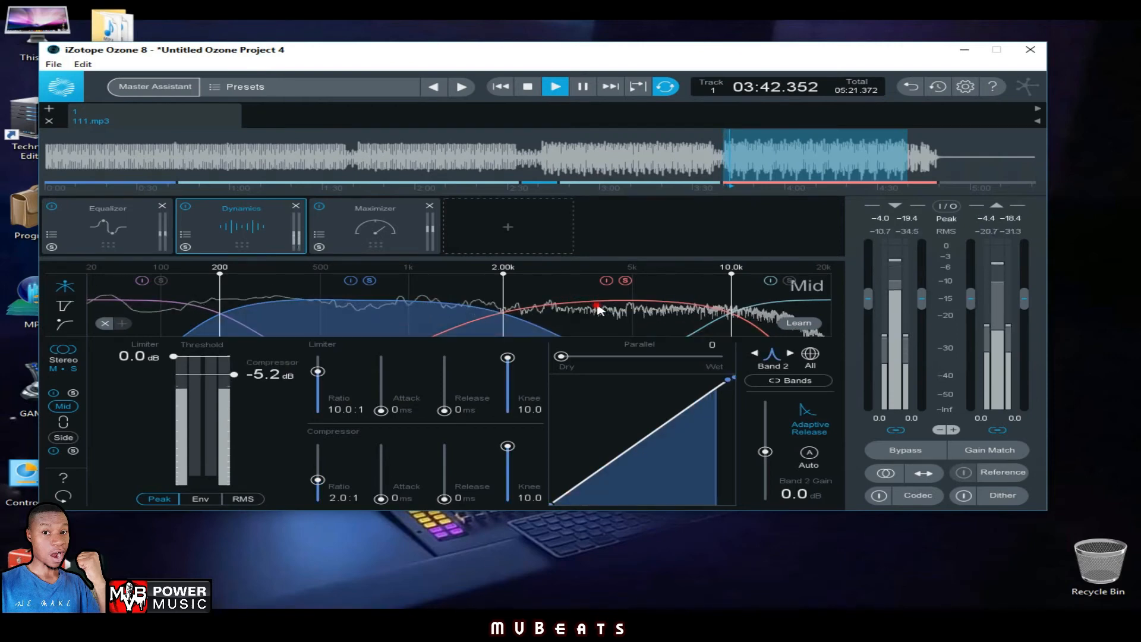
left_click(395, 309)
left_click(370, 281)
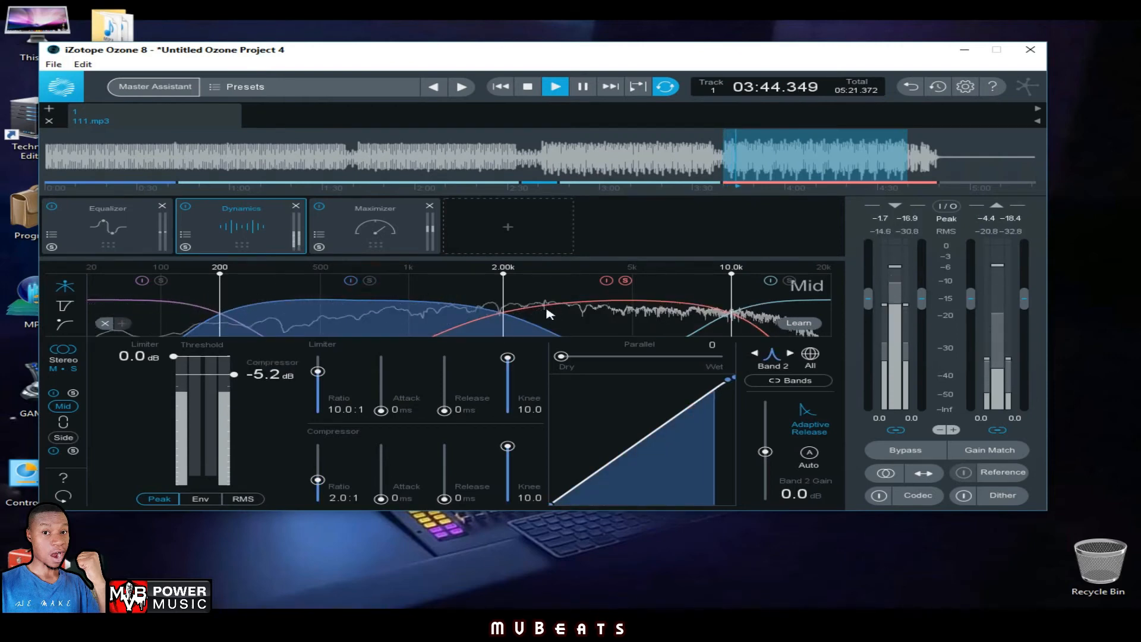
left_click(372, 281)
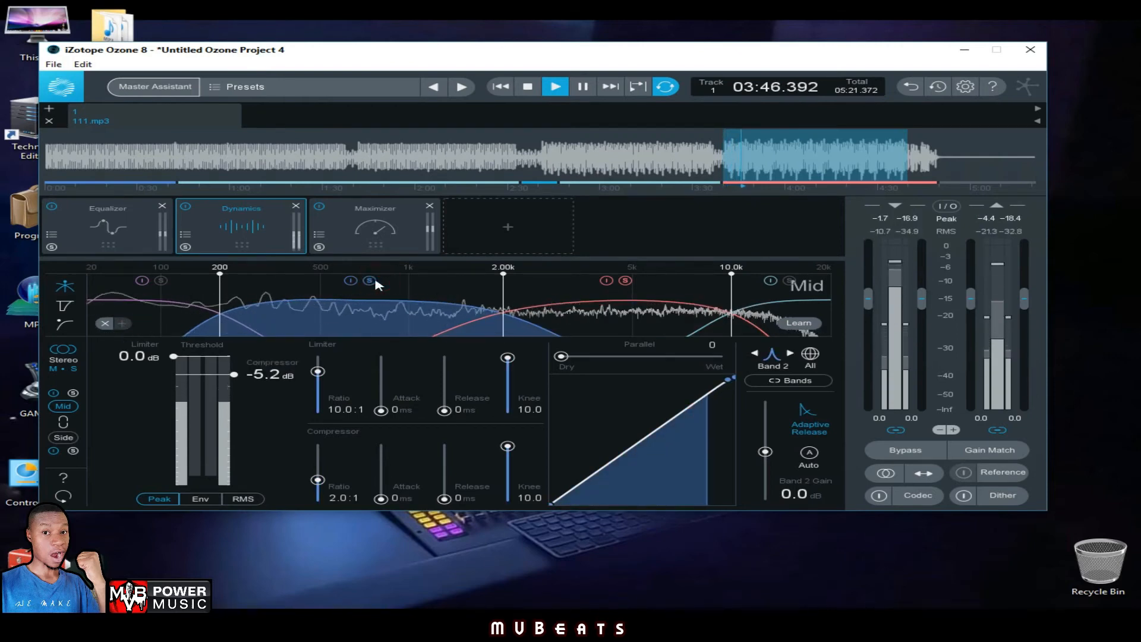
left_click(372, 281)
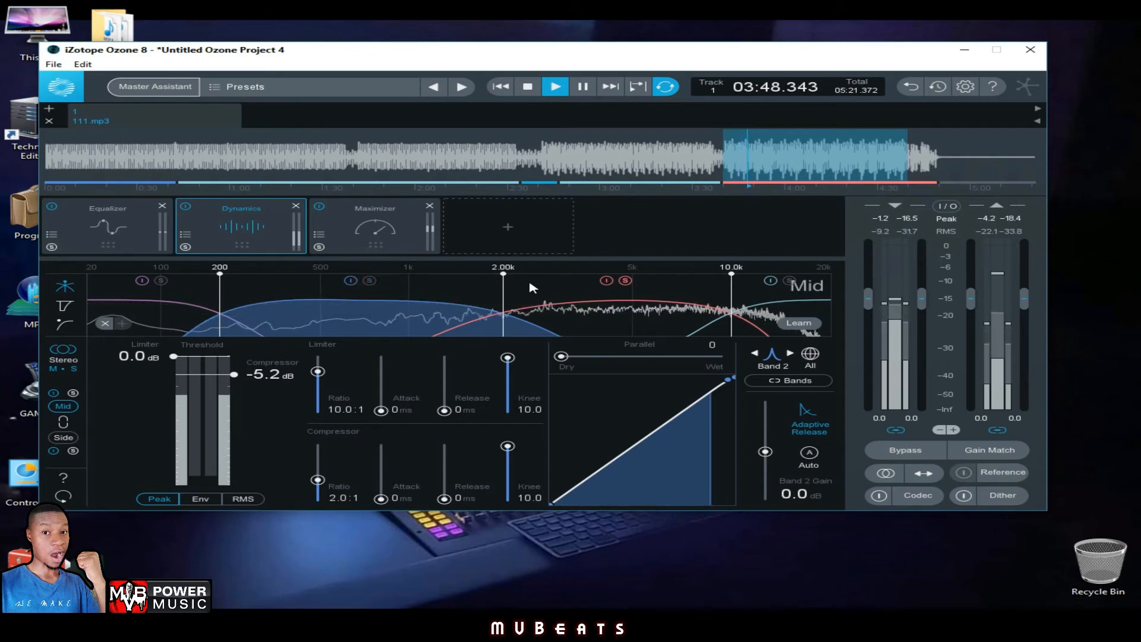
left_click(629, 309)
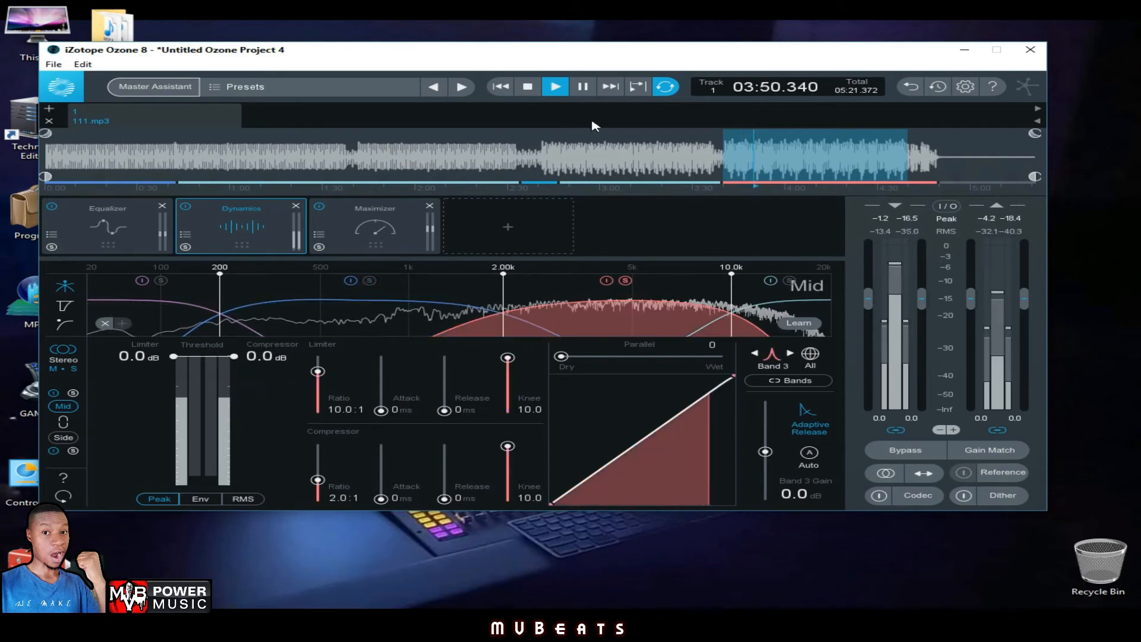
left_click(527, 86)
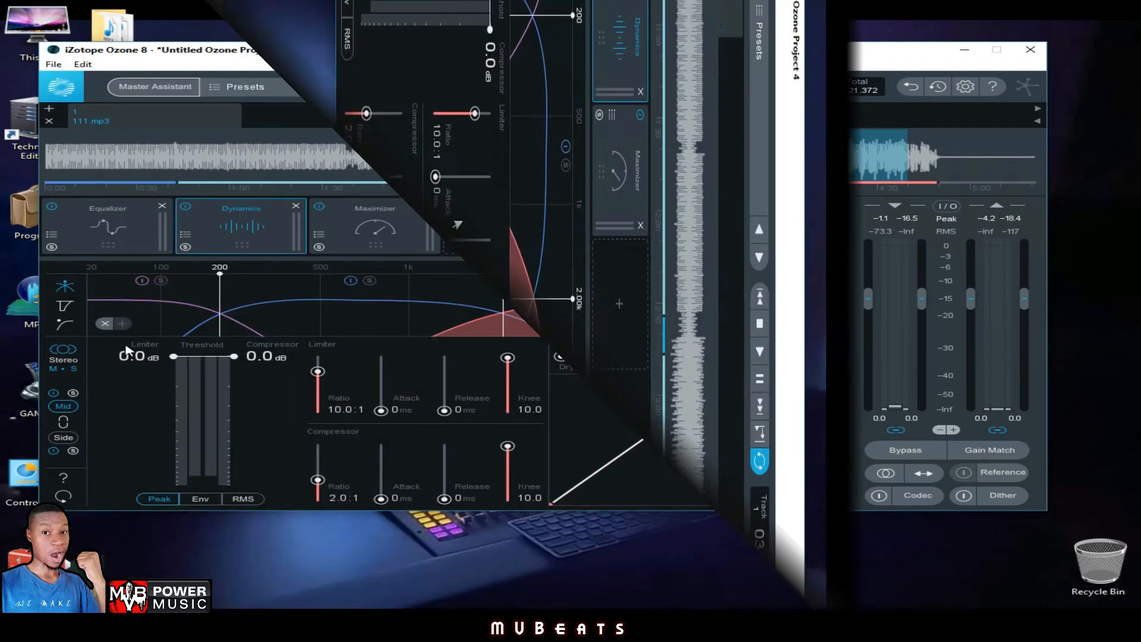
Step: Set the Side channel's band 3 limiter and compressor release times to 0 ms while the loop plays
left_click(64, 438)
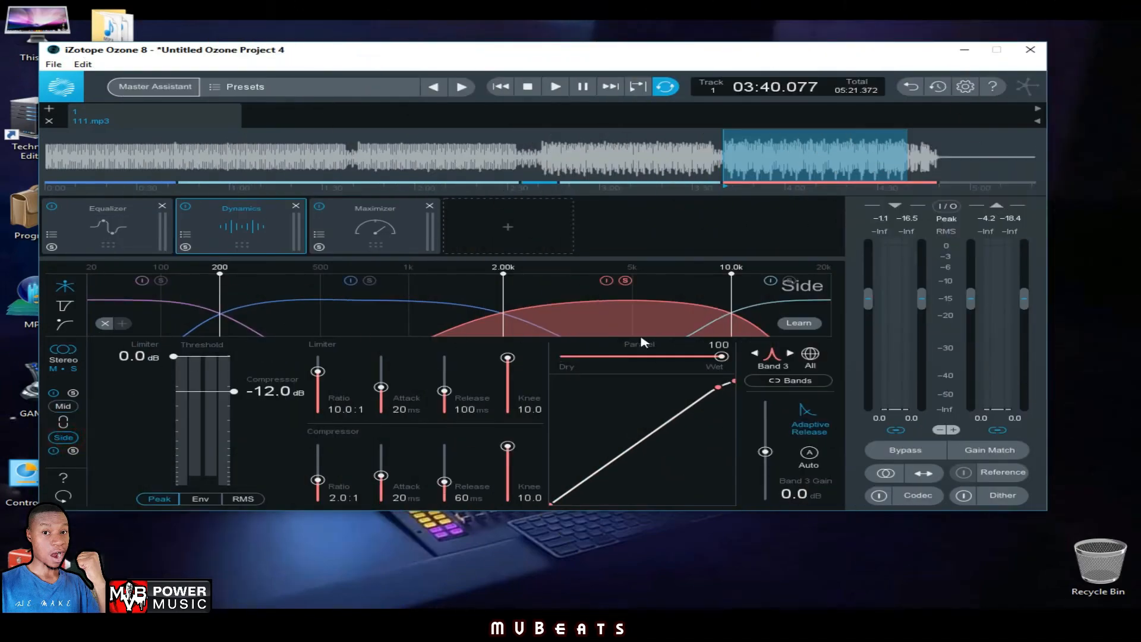
left_click(554, 87)
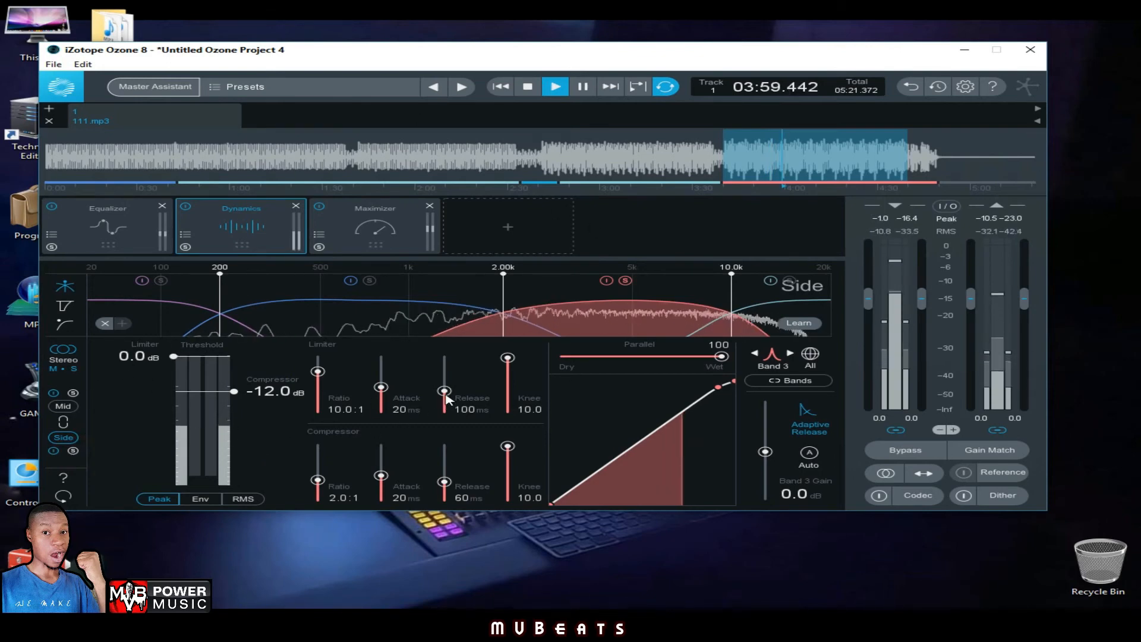
left_click_drag(445, 392, 450, 444)
left_click_drag(452, 483, 451, 533)
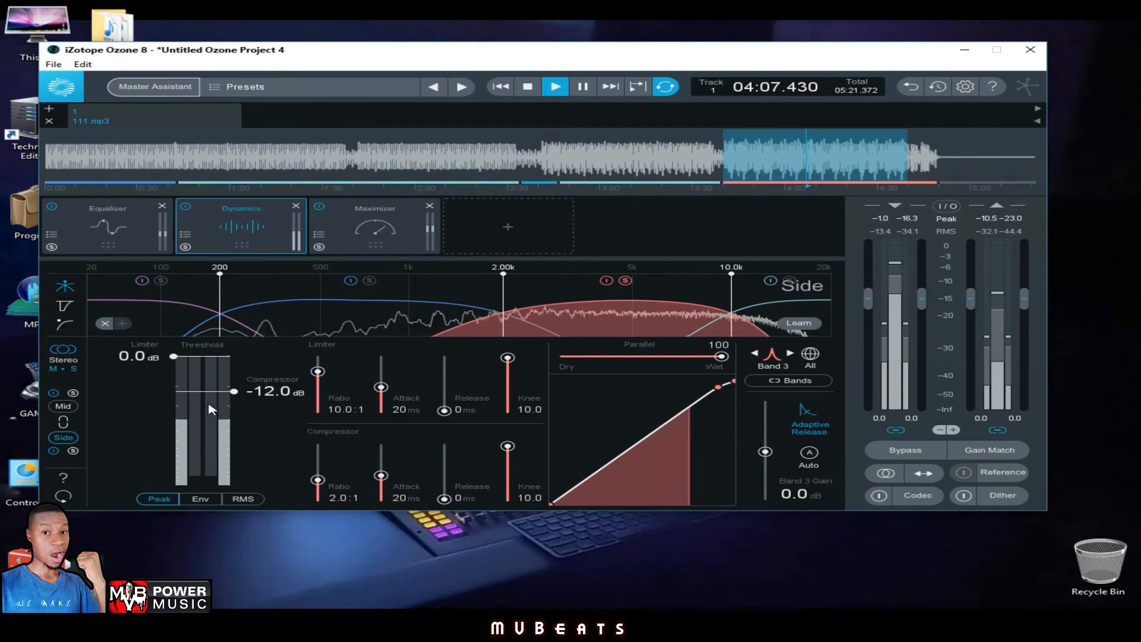
Step: Set the Side channel's band 3 compressor threshold to -60.7 dB and the band gain to 6.2 dB, and stop playback
left_click_drag(239, 392, 229, 453)
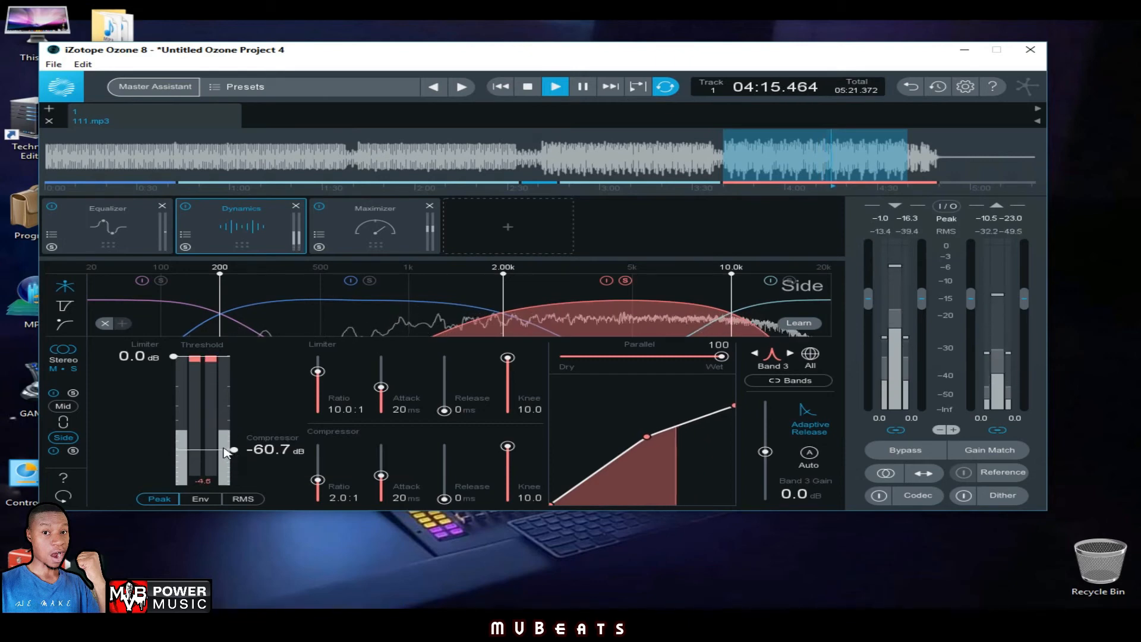
left_click(765, 453)
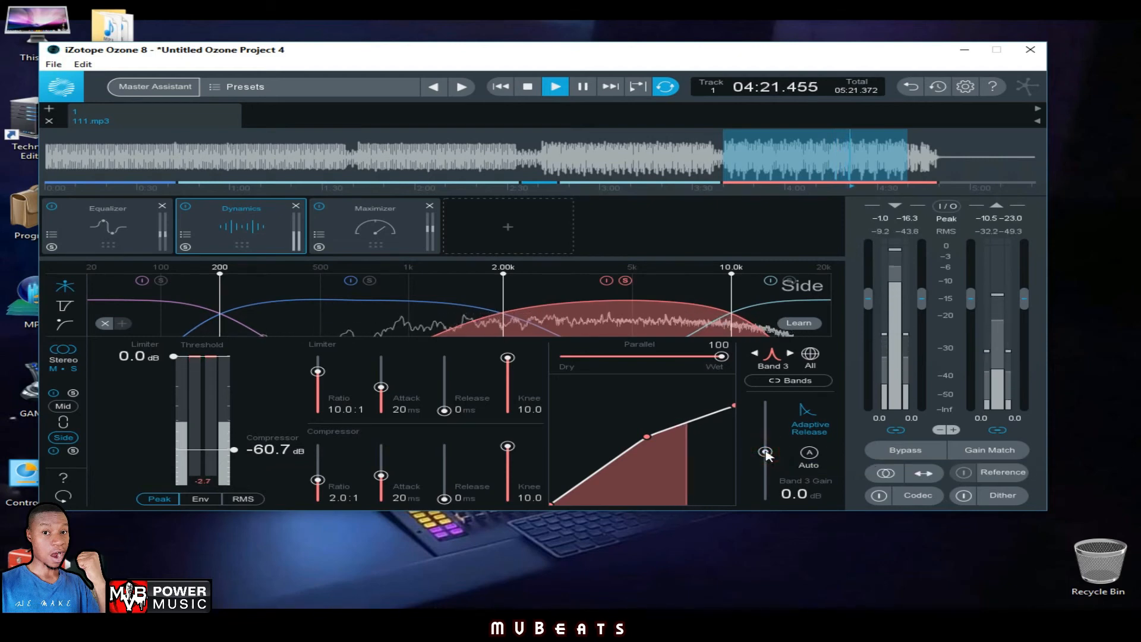
left_click_drag(766, 452, 764, 443)
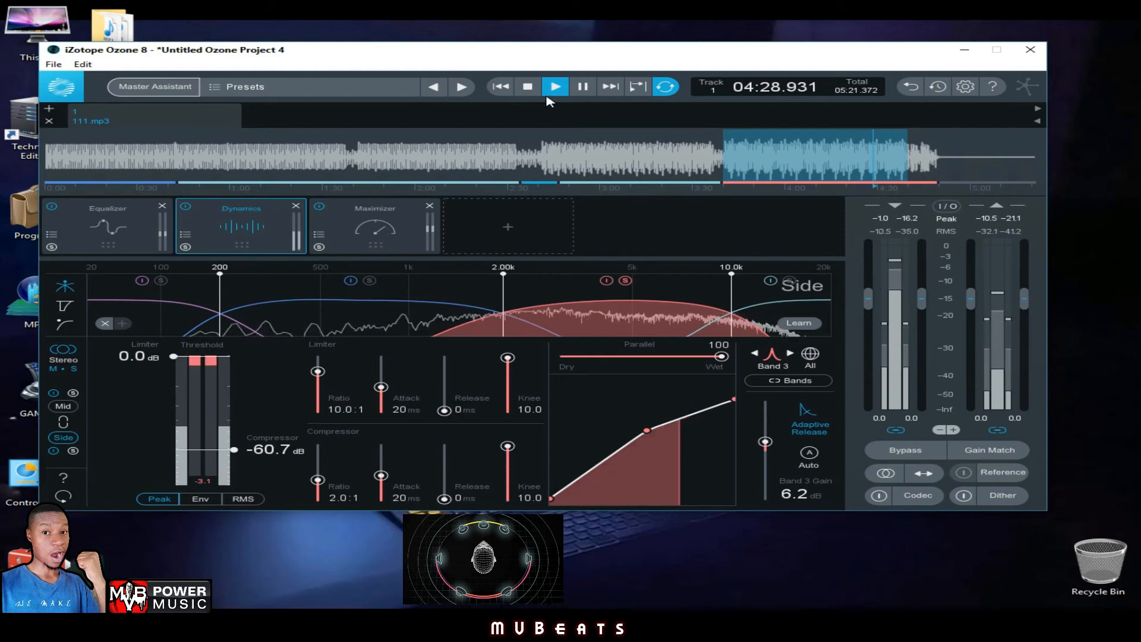
left_click(547, 93)
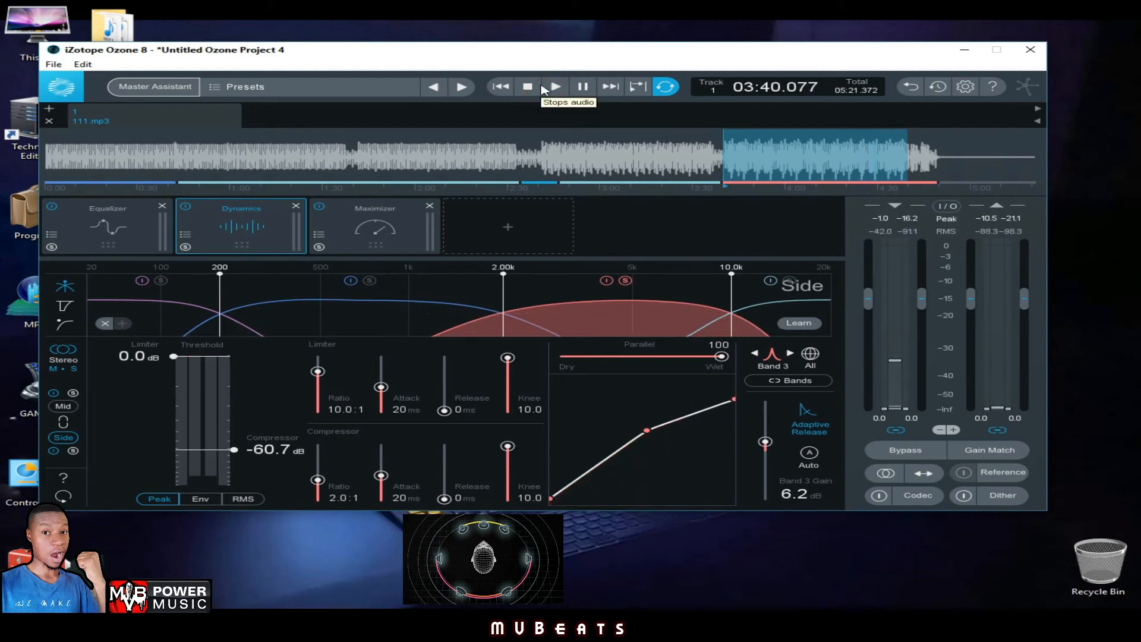
Step: Select the Side channel's Dynamics band 4, solo it in addition to band 3, and play the loop
left_click(557, 88)
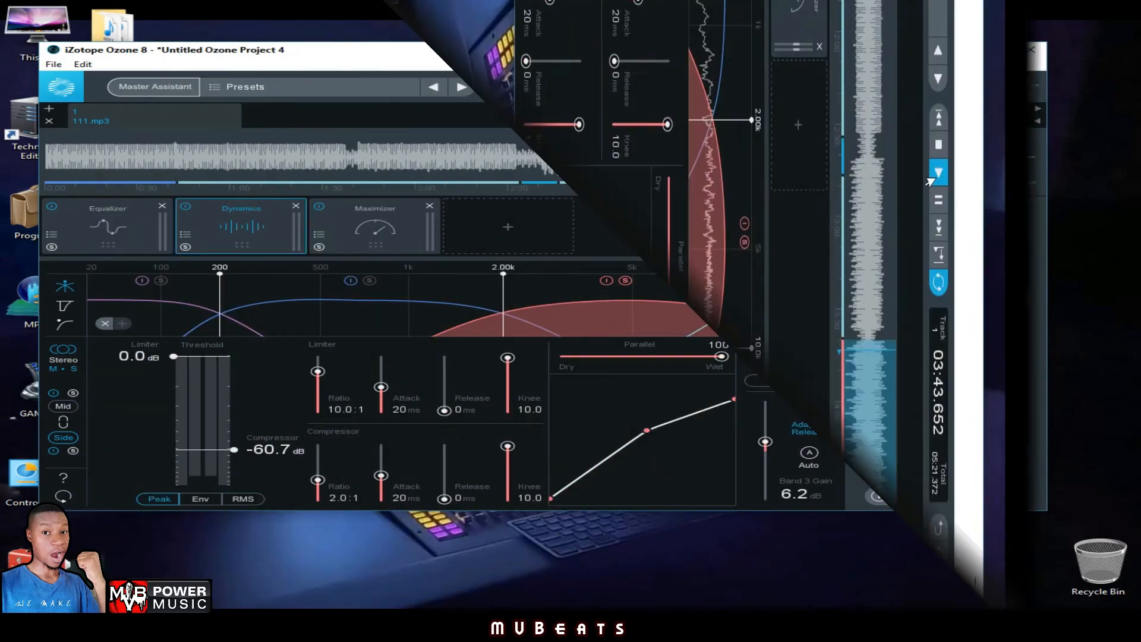
left_click(768, 313)
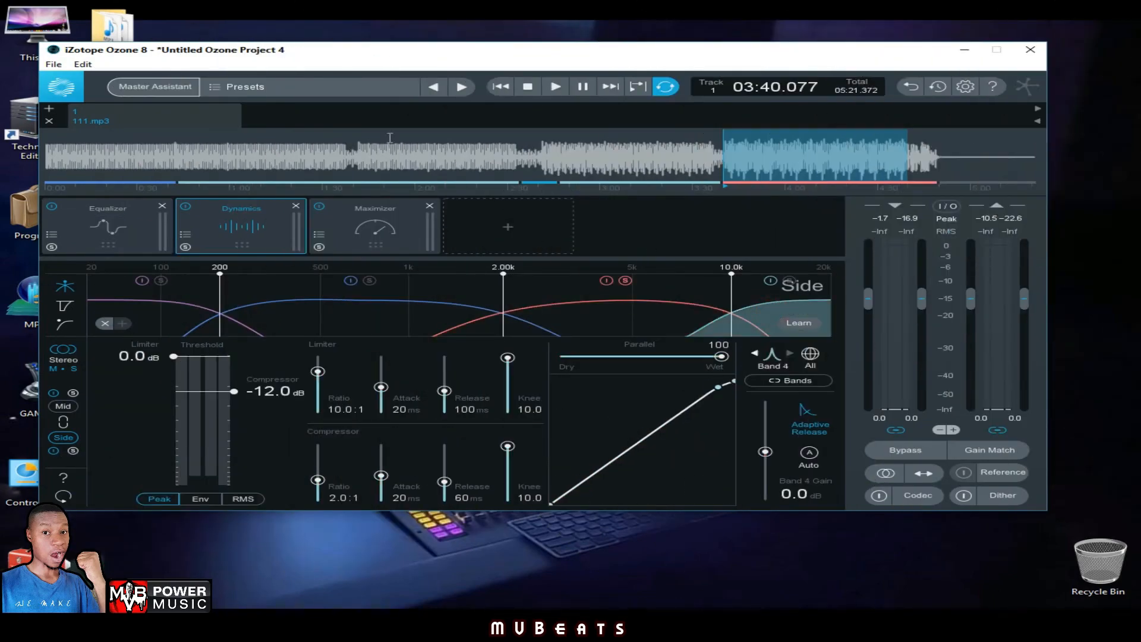
left_click(554, 88)
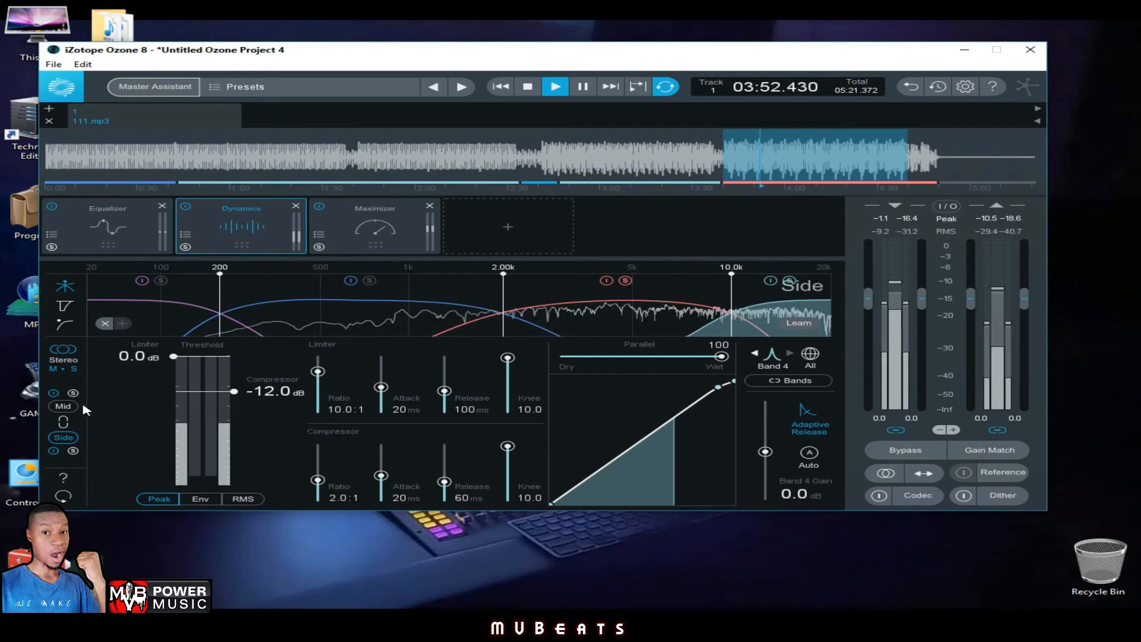
Step: Set the Mid channel's band 4 limiter and compressor attack and release to 0 ms, parallel mix to 0, and compressor threshold to 0.0 dB
left_click(65, 407)
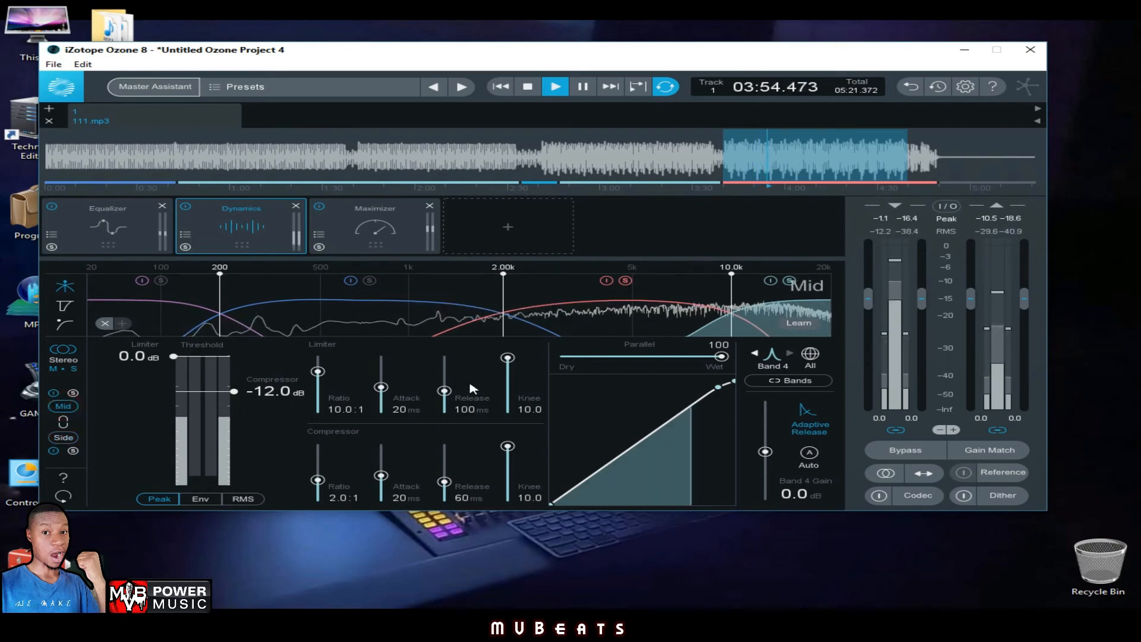
left_click_drag(381, 387, 381, 410)
left_click_drag(444, 391, 444, 410)
left_click_drag(381, 476, 381, 498)
left_click_drag(444, 481, 444, 498)
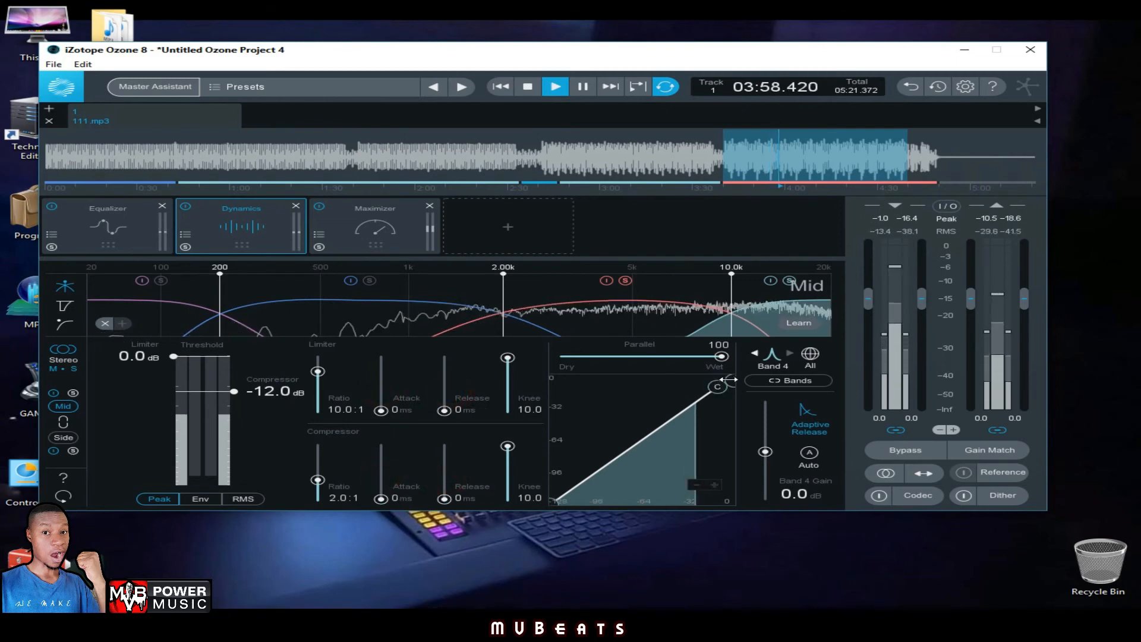
left_click_drag(720, 356, 561, 357)
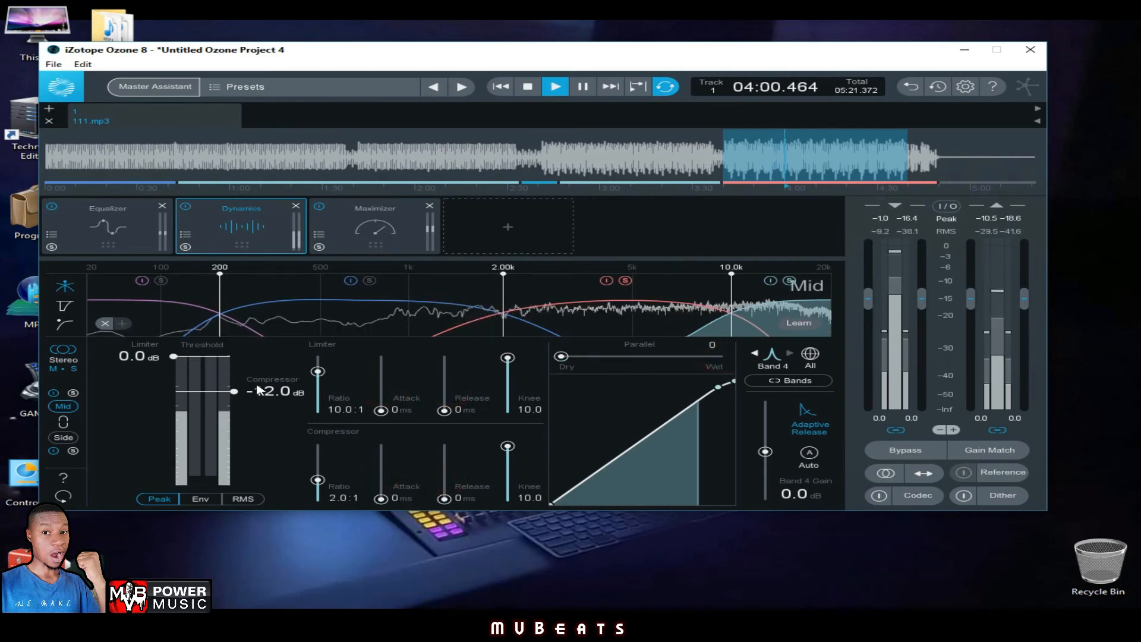
left_click_drag(234, 392, 235, 356)
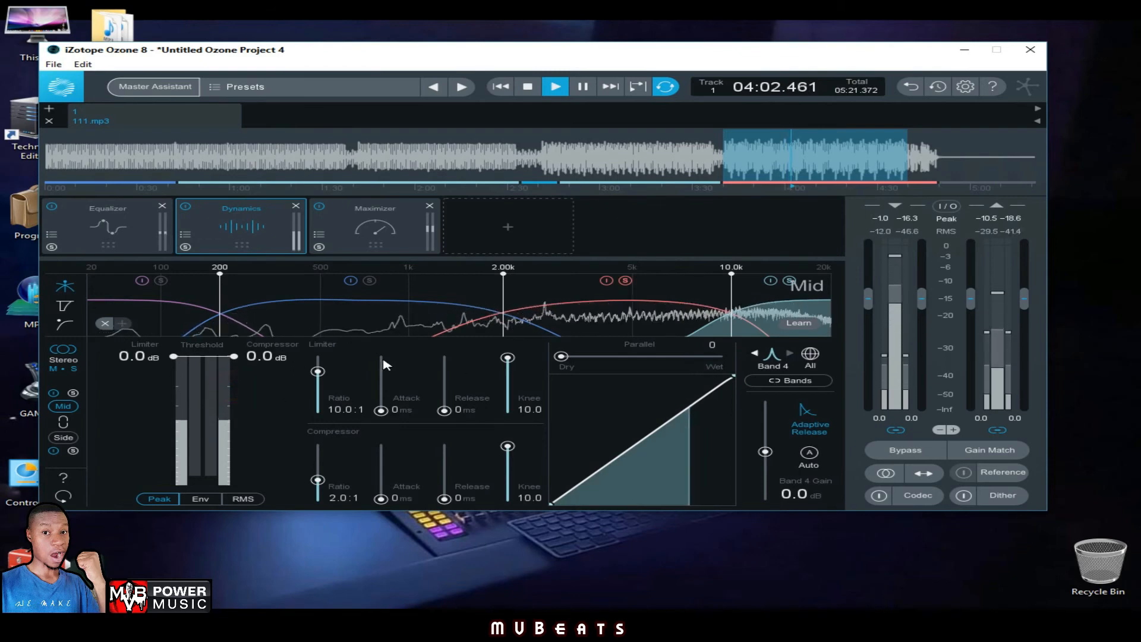
Step: Set the Side channel's band 4 limiter and compressor release to 0 ms, compressor threshold to -58.1 dB, and band gain to 6.2 dB
left_click(63, 437)
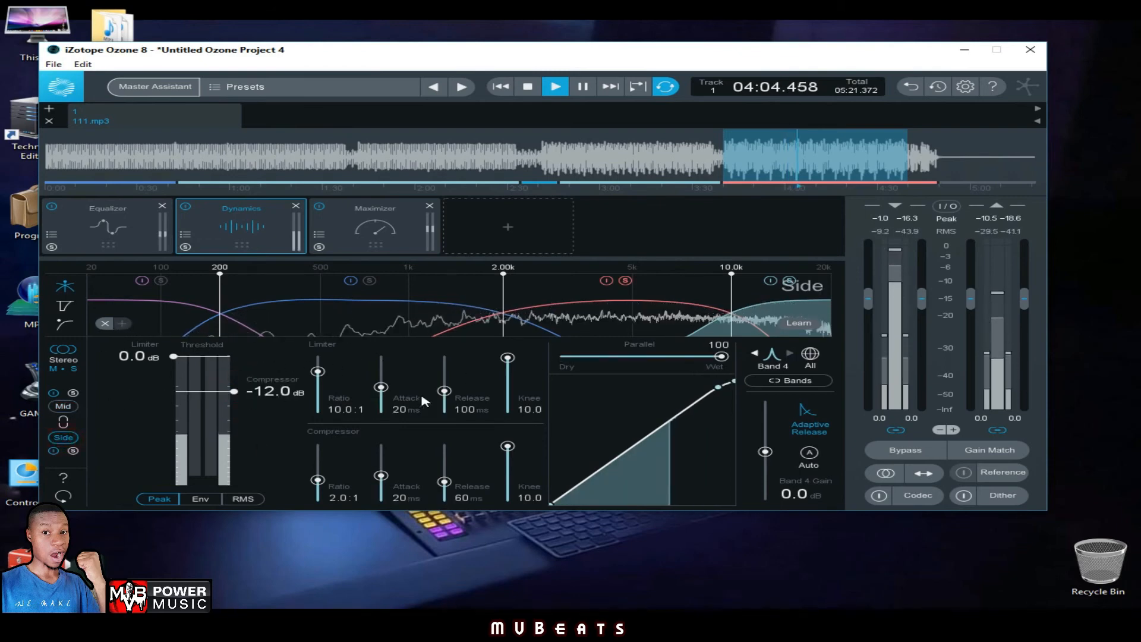
left_click_drag(444, 391, 444, 410)
left_click_drag(445, 481, 445, 500)
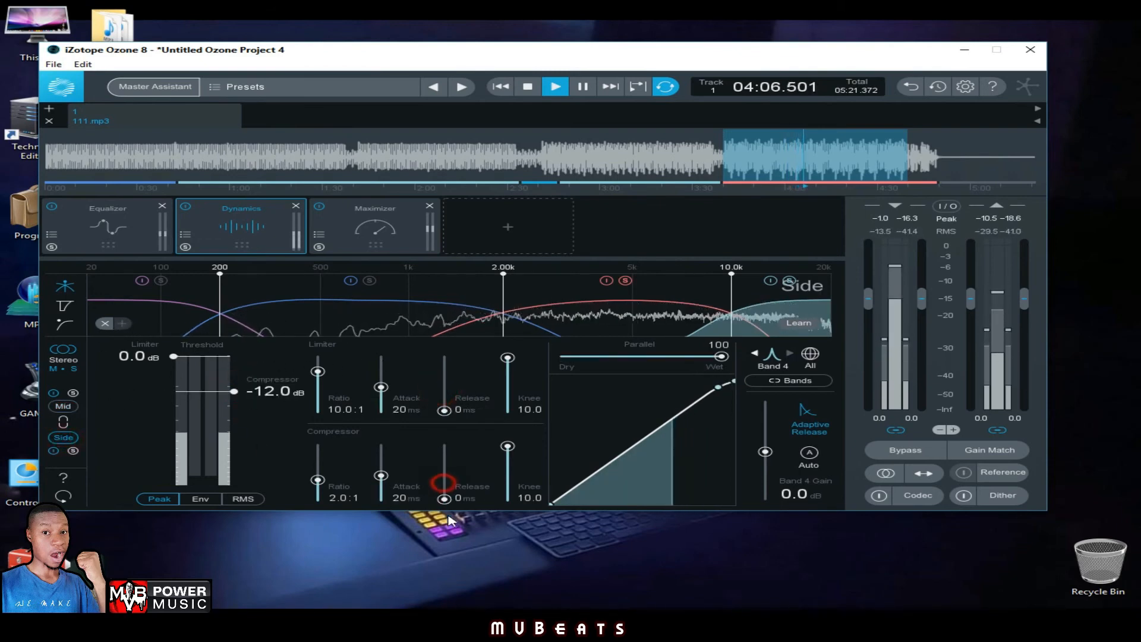
left_click_drag(234, 392, 234, 449)
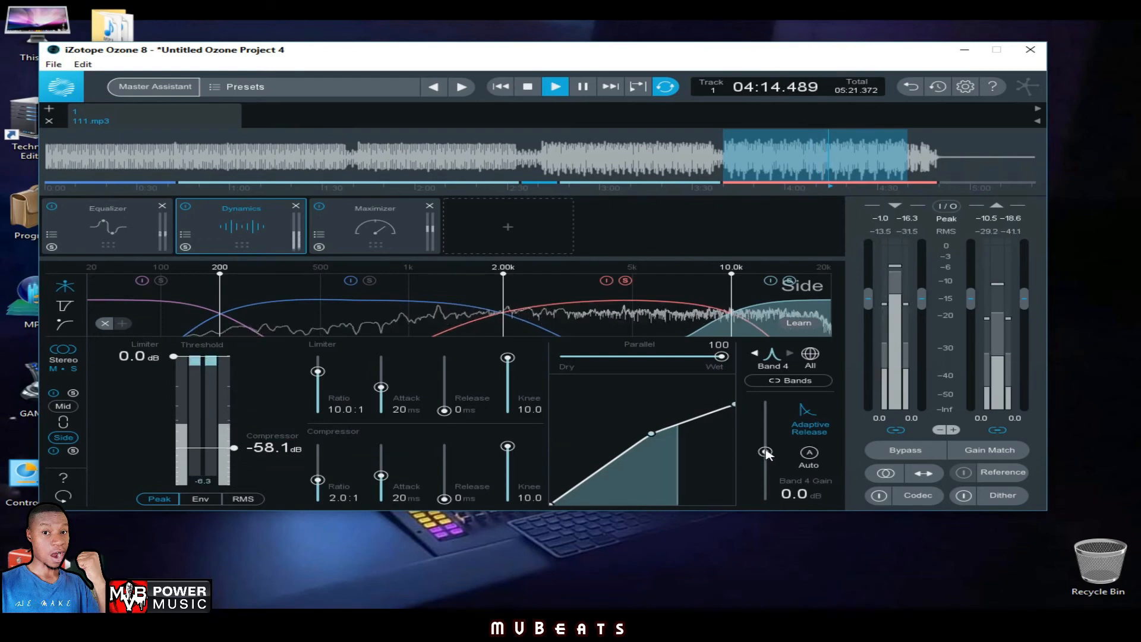
left_click_drag(765, 453, 766, 445)
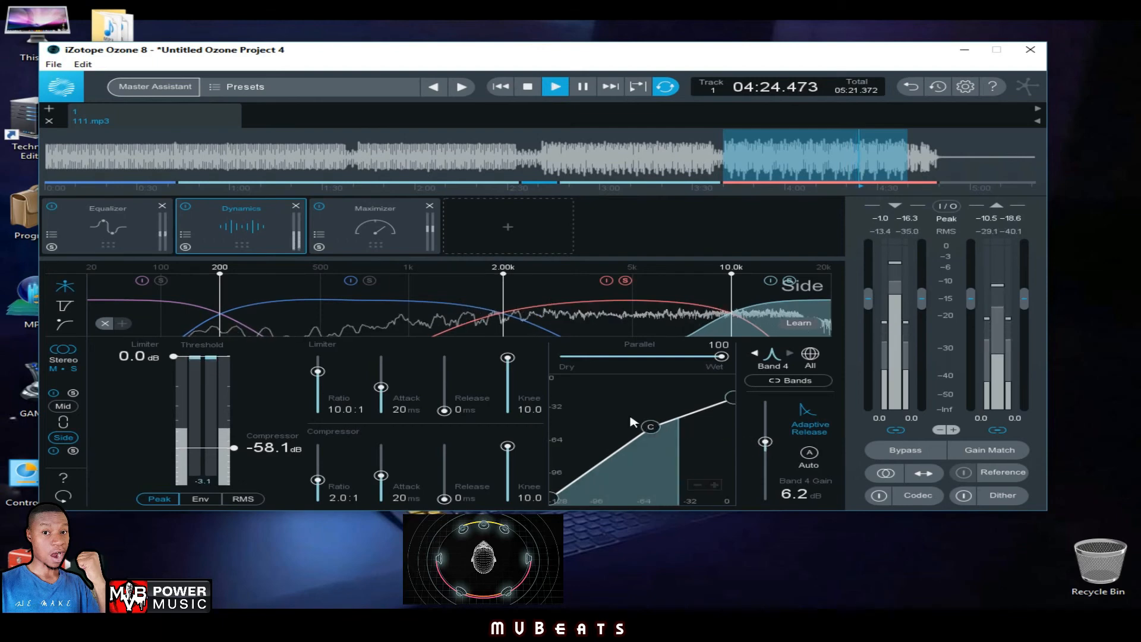
Step: Review the Side channel's settings for bands 1, 2 and 3 while the loop plays, and stop playback
left_click(420, 318)
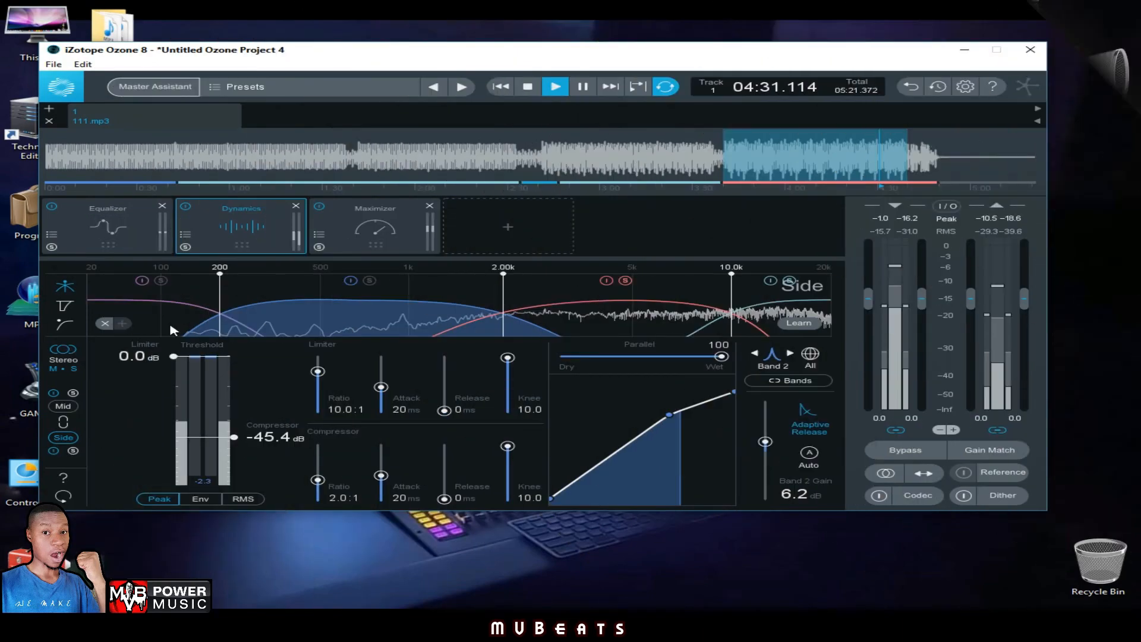
left_click(621, 324)
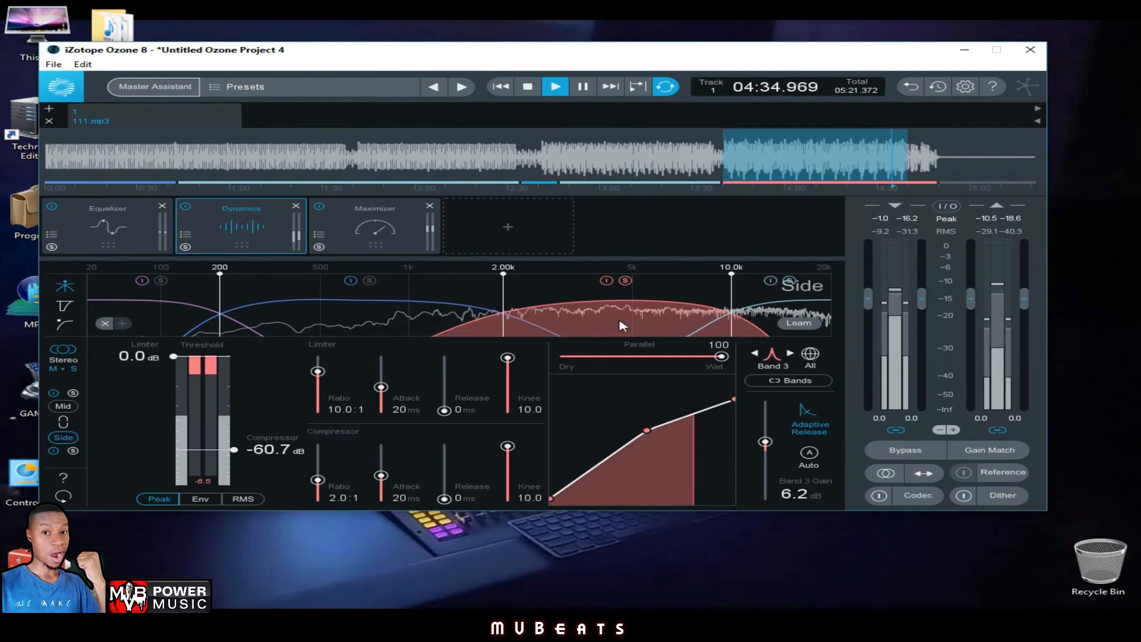
left_click(394, 328)
left_click(183, 324)
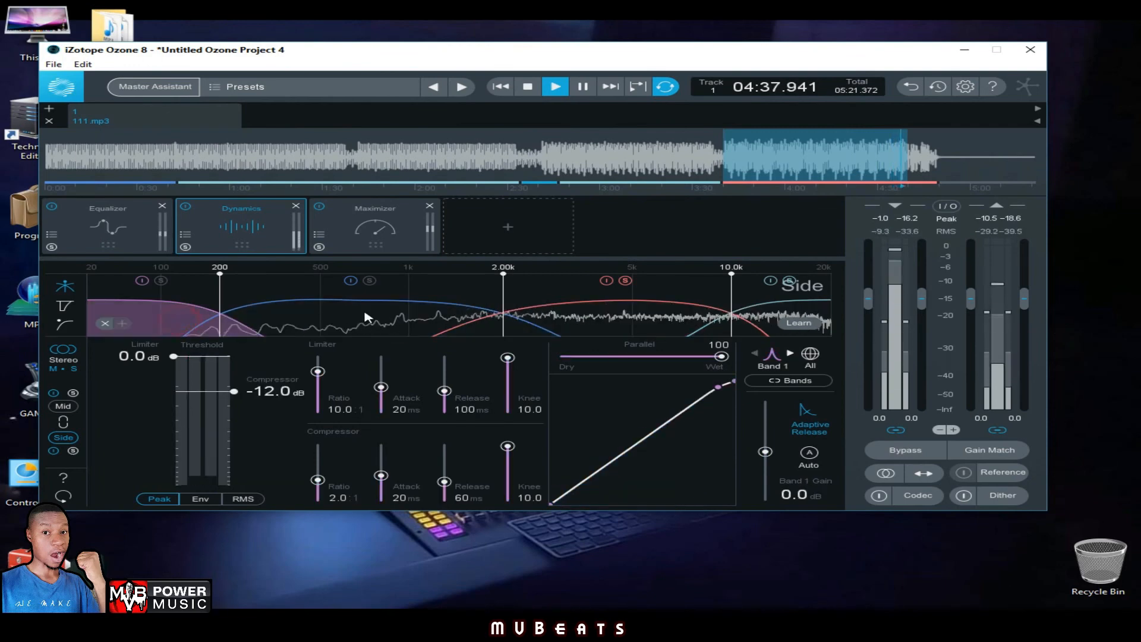
left_click(374, 313)
left_click(651, 325)
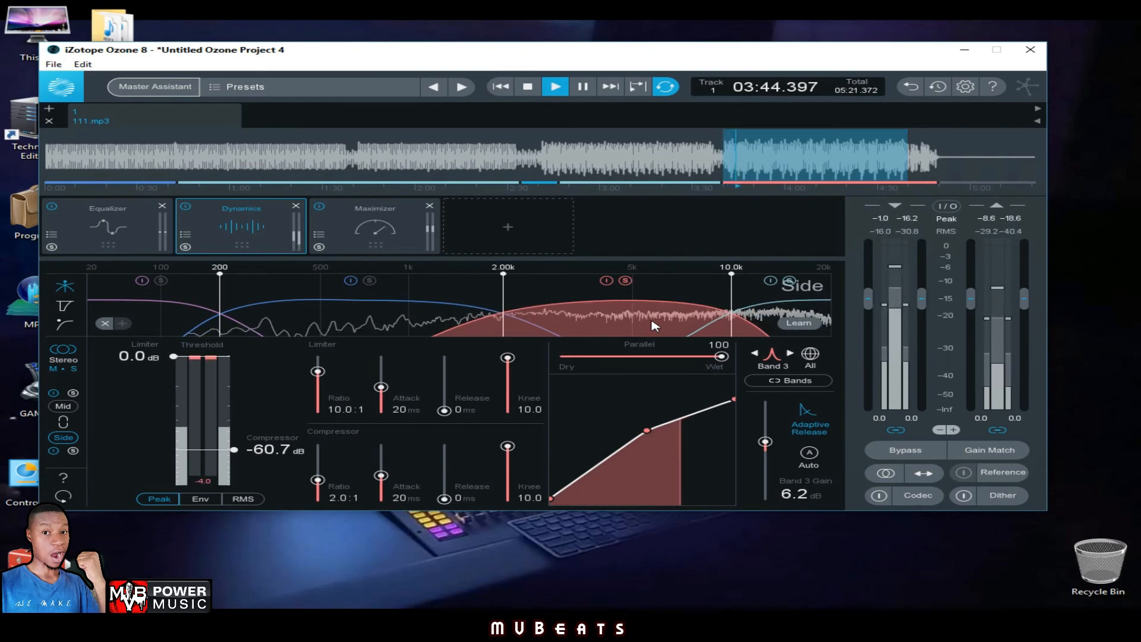
left_click(533, 87)
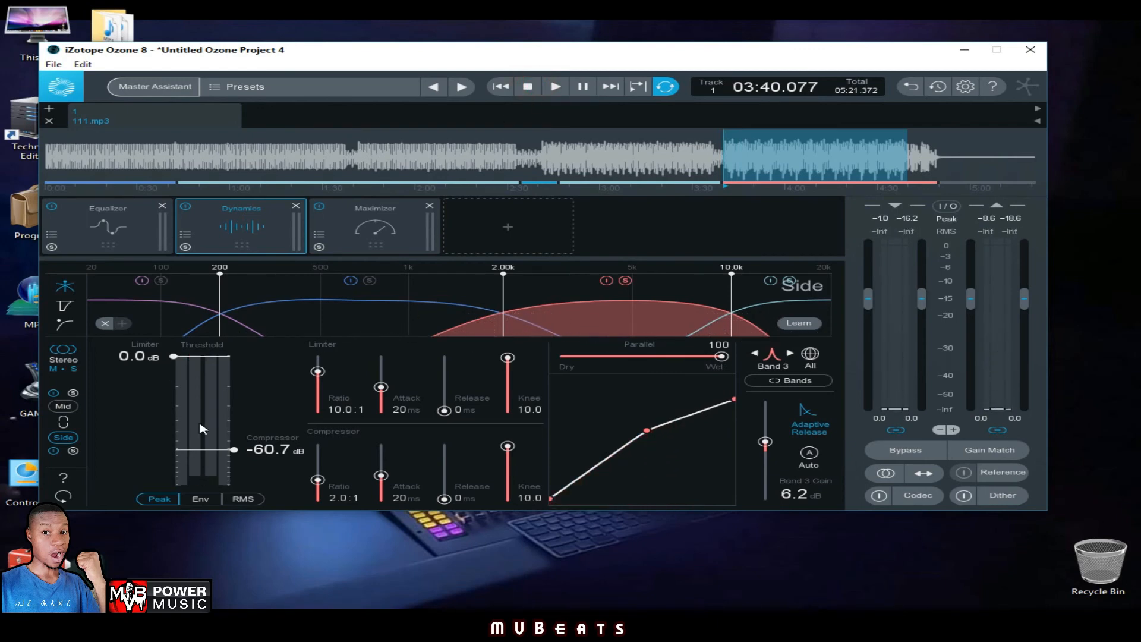
Step: In the Maximizer module, choose the IRC II mode and set Character to 0.95
left_click(405, 238)
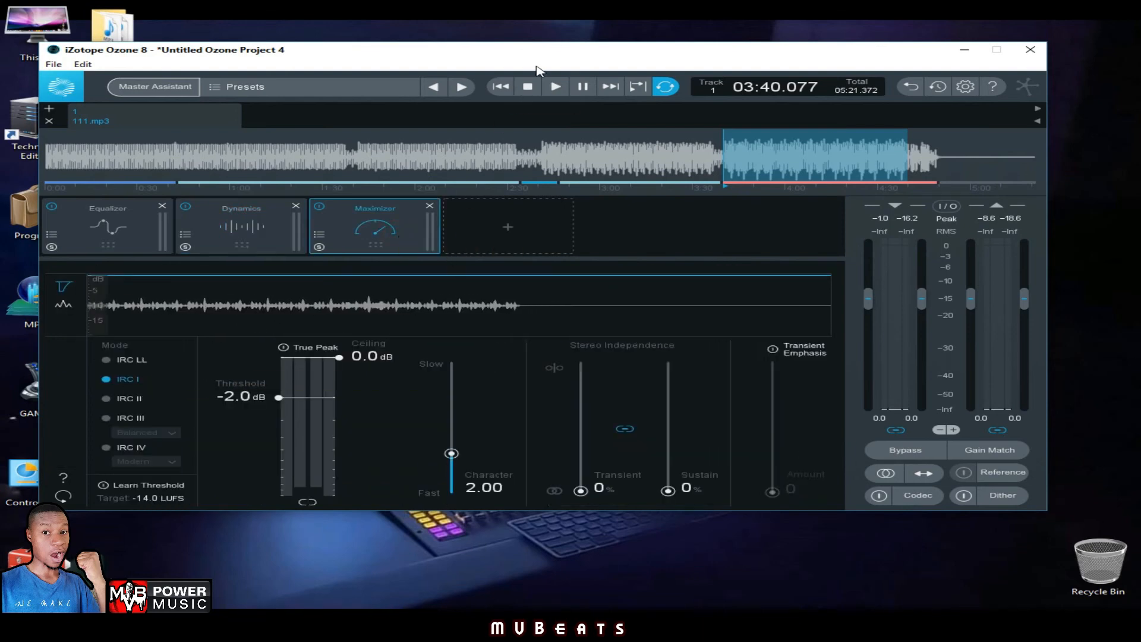
left_click_drag(569, 53, 575, 49)
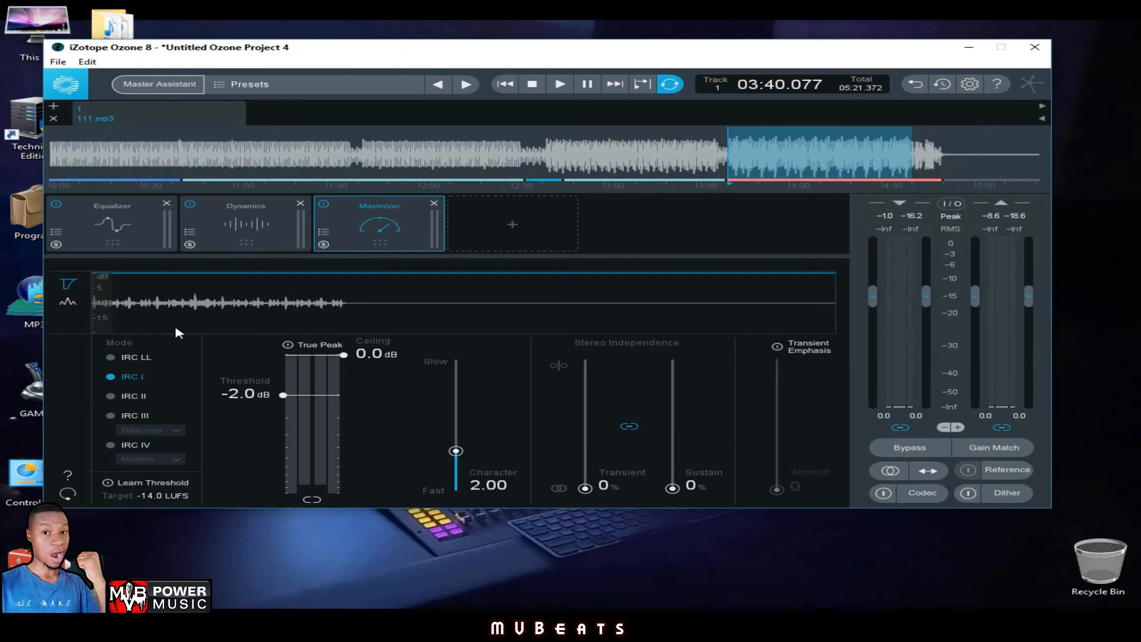
left_click(110, 396)
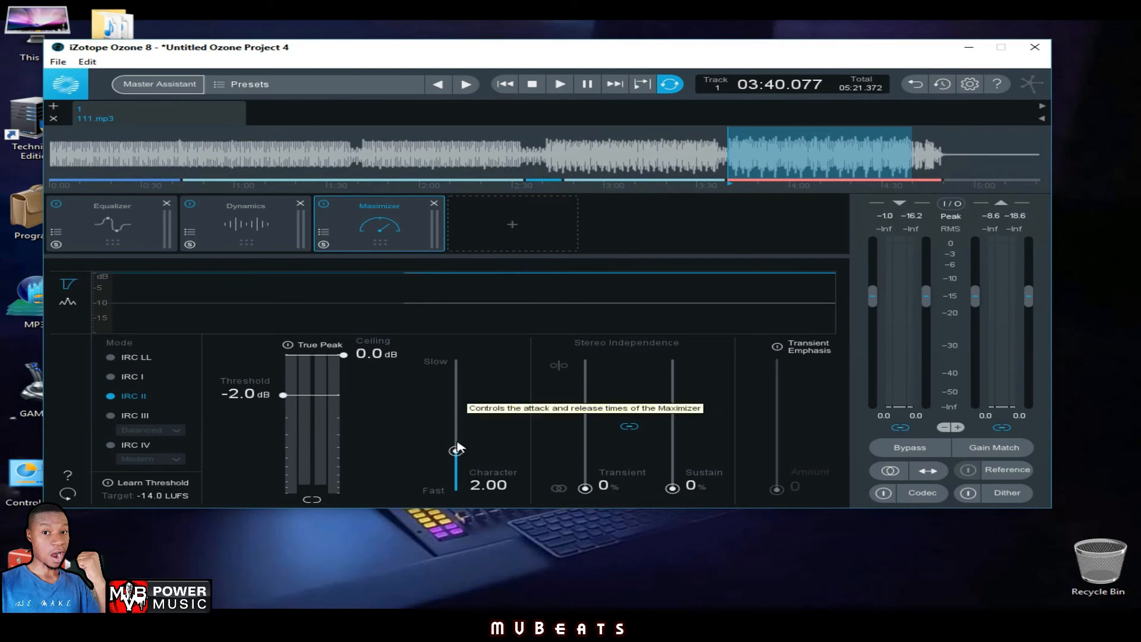
left_click_drag(456, 453, 461, 469)
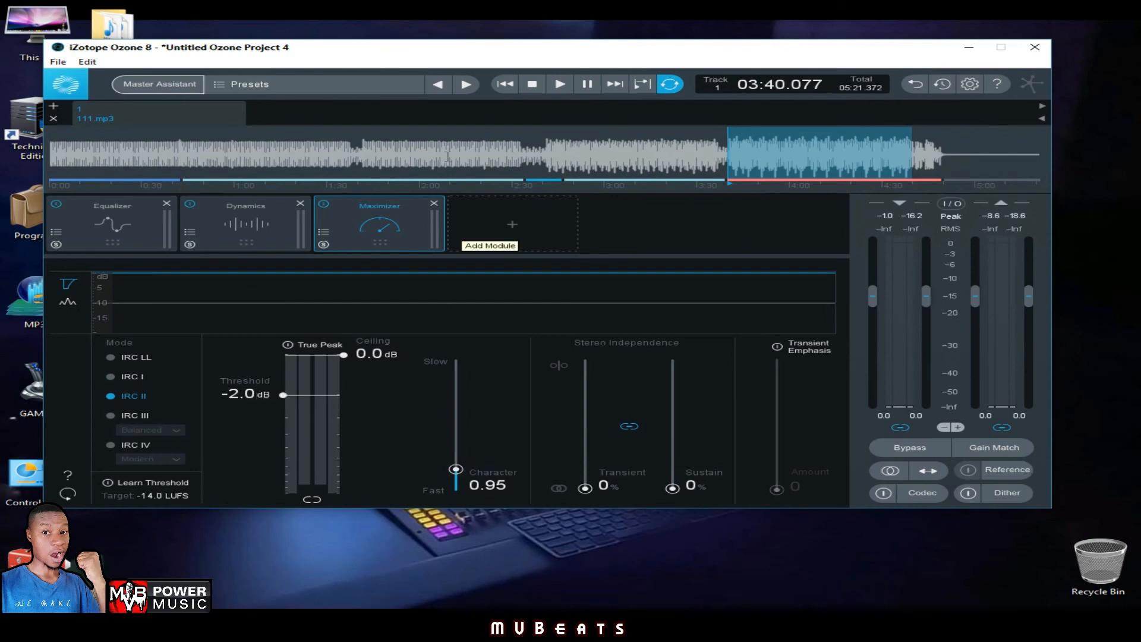
Step: Play the loop and solo bands 3, 2 and 1 in the Dynamics module alongside band 4
left_click(560, 84)
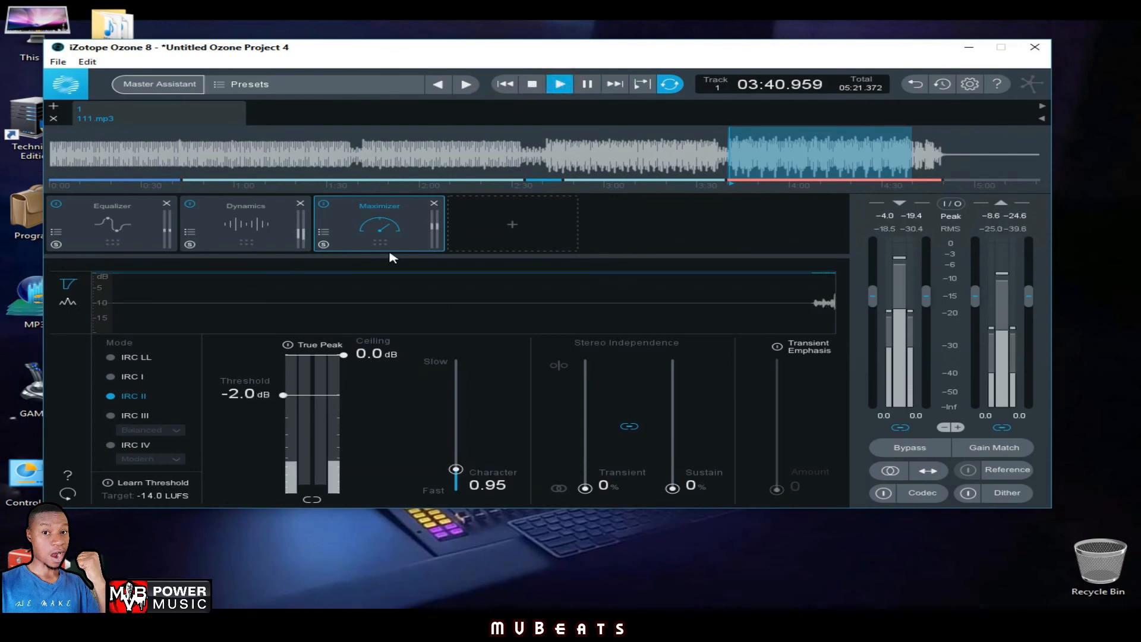
left_click(264, 235)
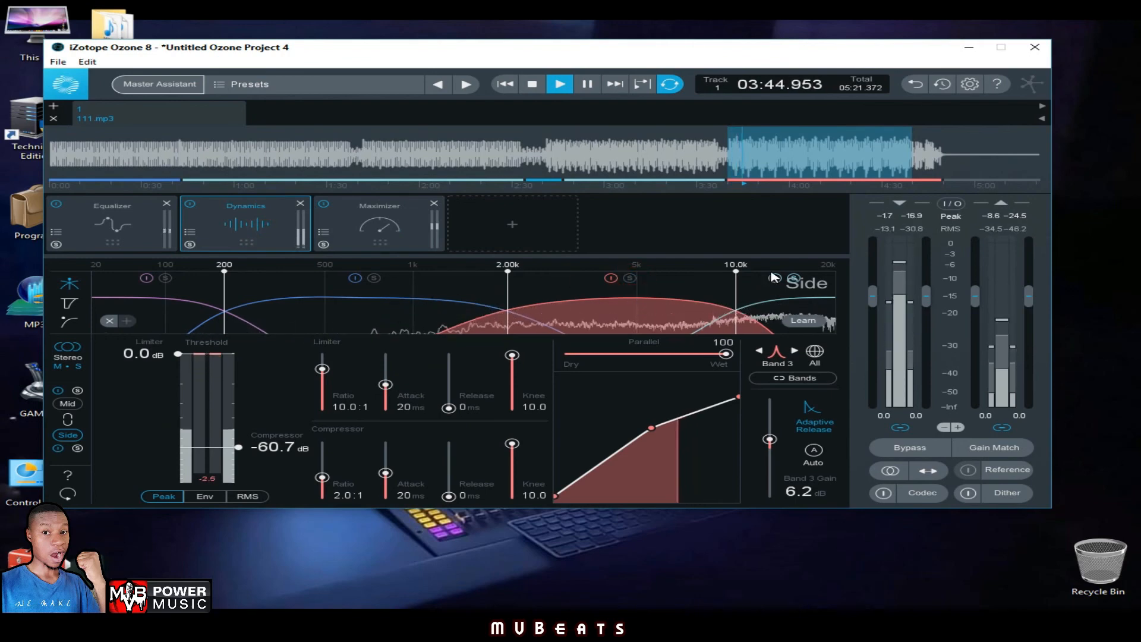
left_click(630, 277)
left_click(373, 277)
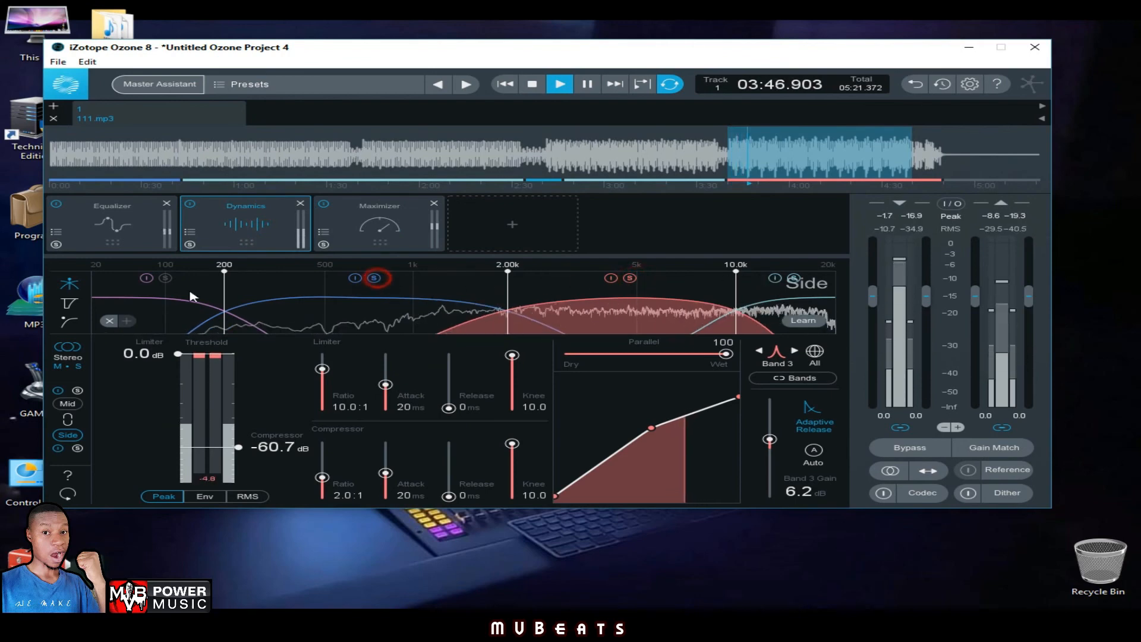
left_click(165, 277)
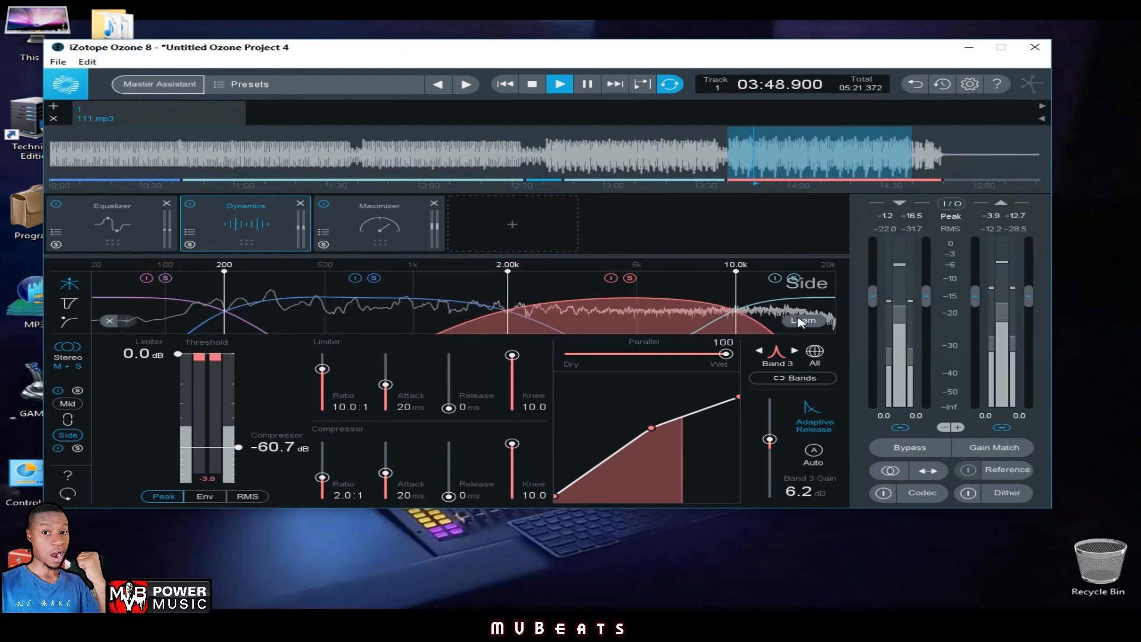
Step: Examine the Maximizer's spectrum and gain reduction displays and the Dynamics module during loop playback
left_click(378, 217)
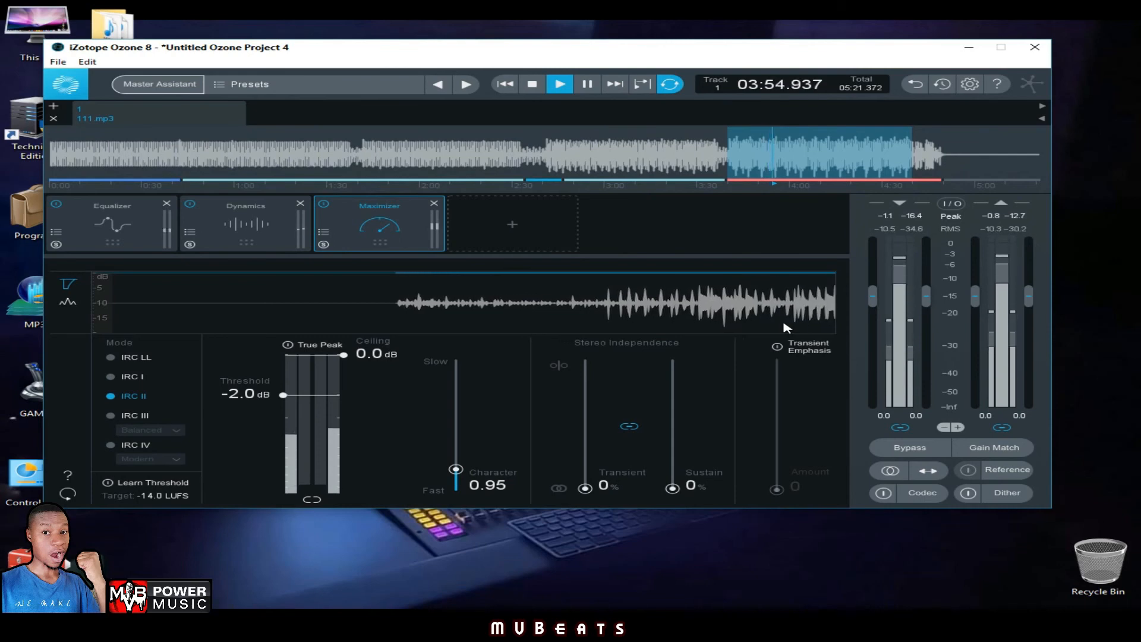
left_click(68, 304)
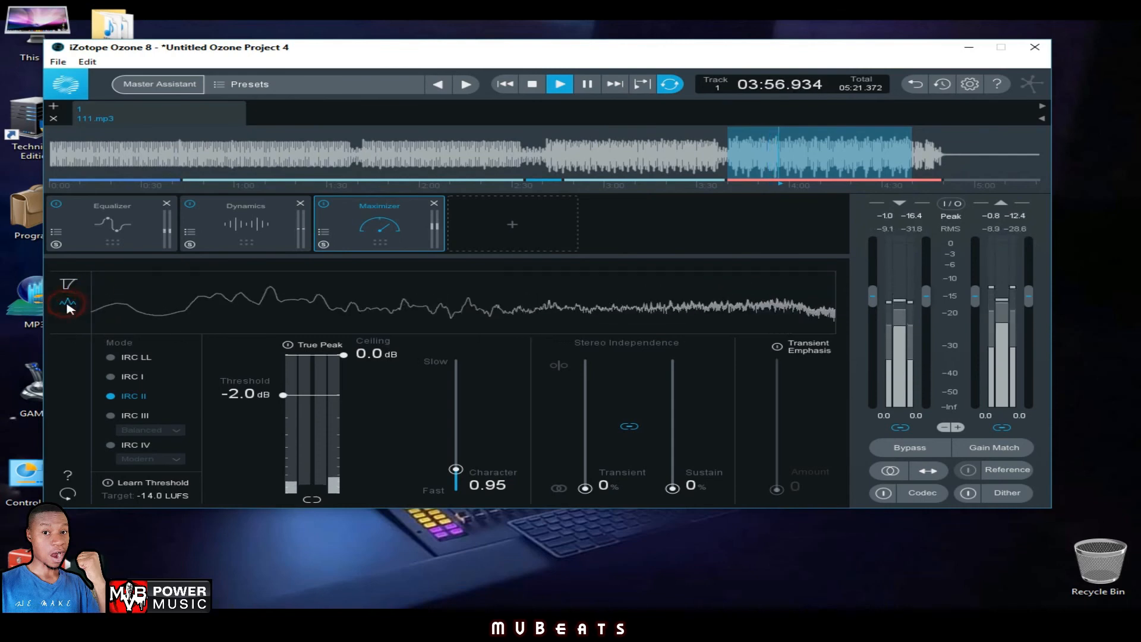
left_click(68, 284)
left_click(242, 221)
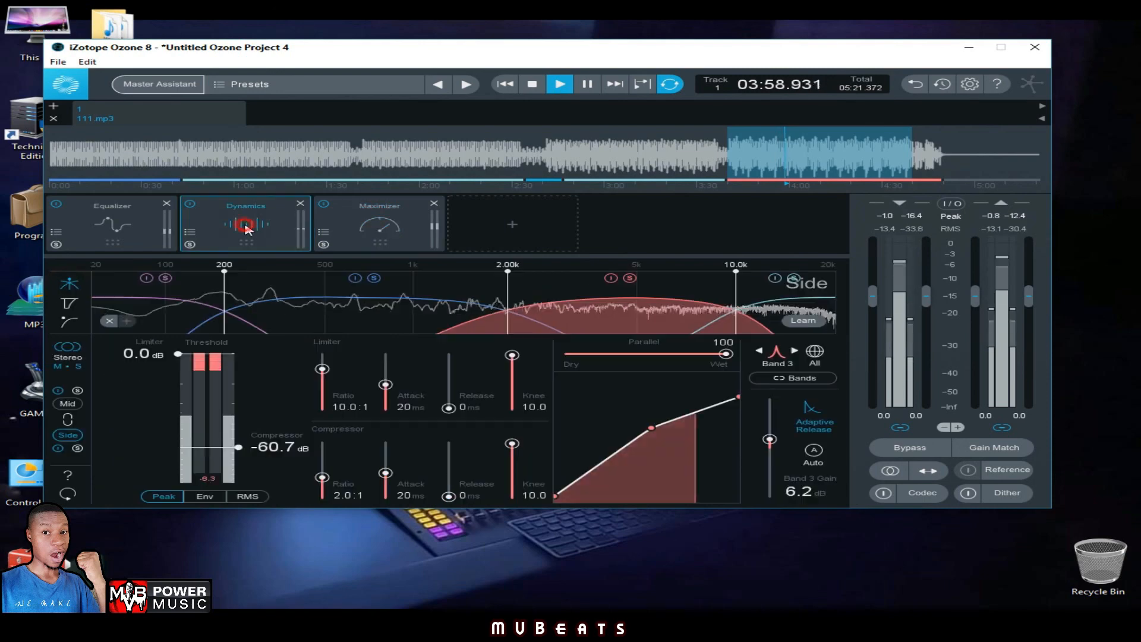
Step: Set the Maximizer threshold to -7.4 dB while listening to the loop, and end playback
left_click(351, 223)
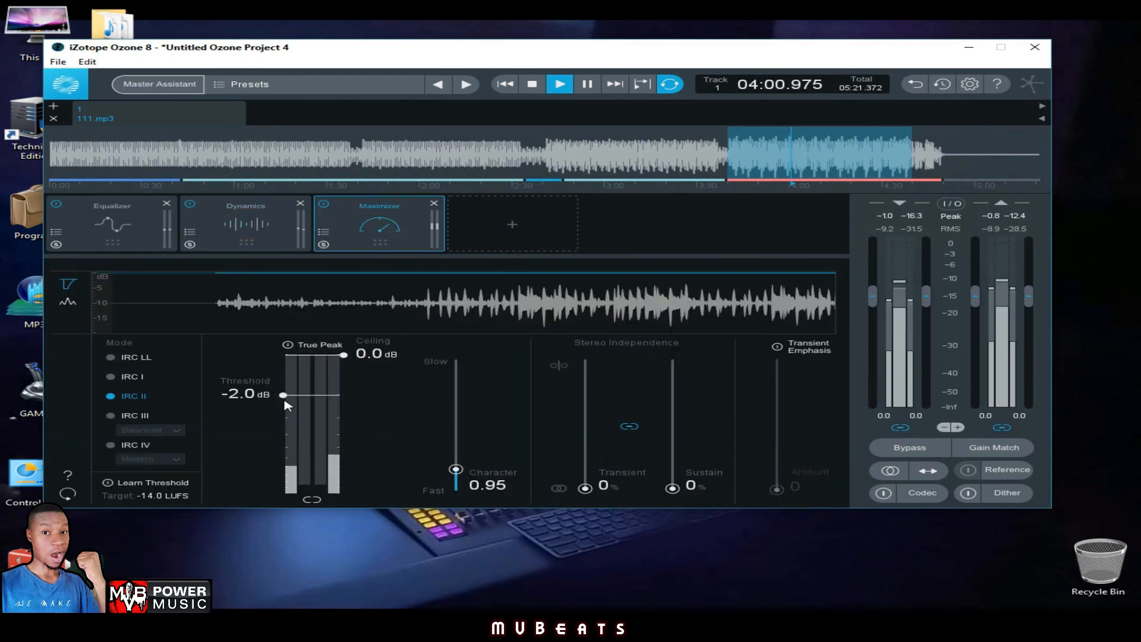
left_click_drag(285, 398, 283, 450)
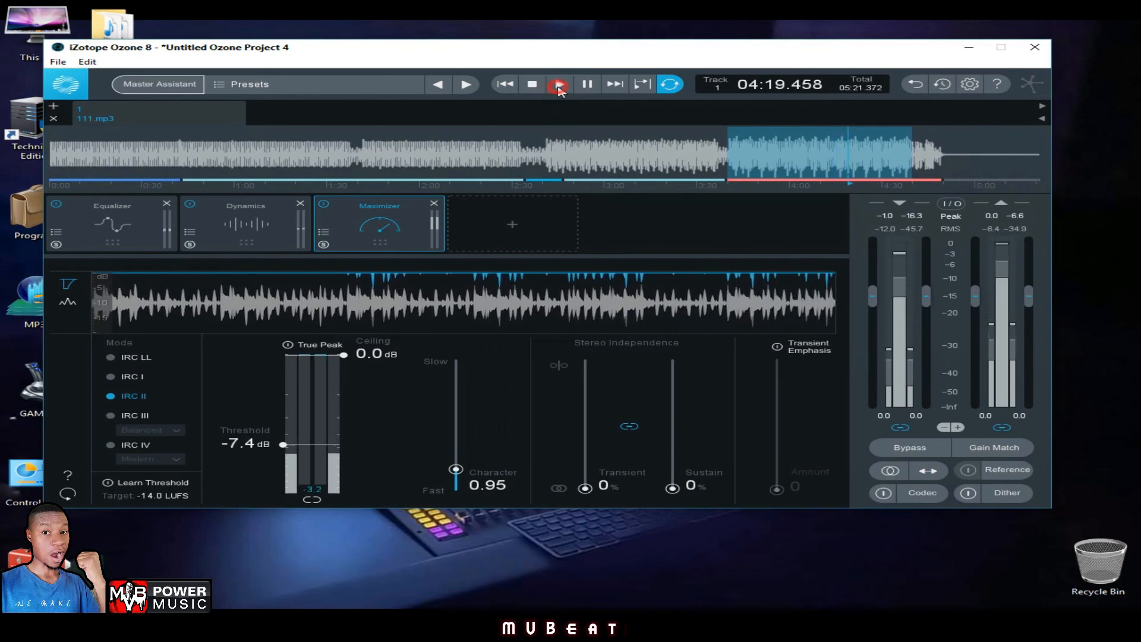
left_click(558, 84)
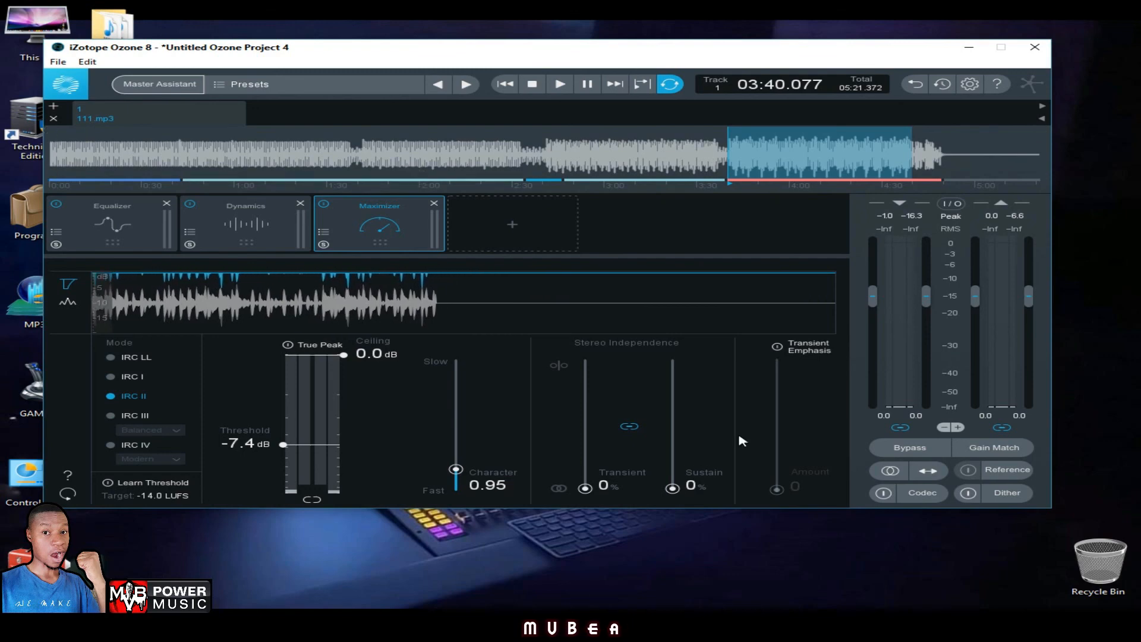
Step: Enable MBIT+ Dither, try the Medium dither amount, set it back to Strong, and return to the Maximizer module
left_click(1006, 493)
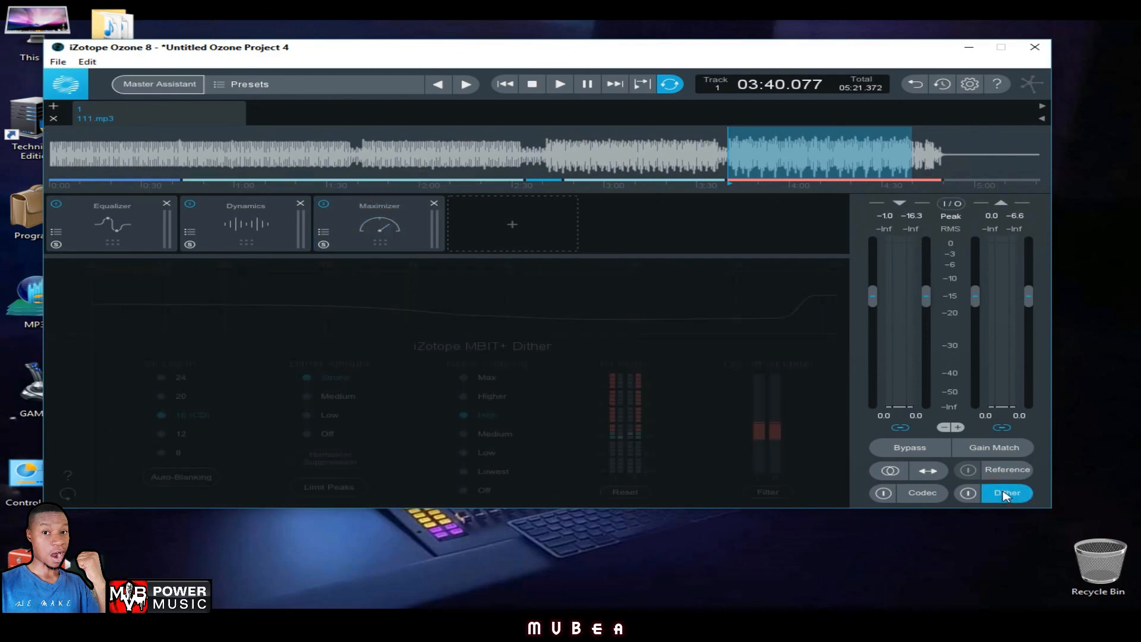
left_click(968, 493)
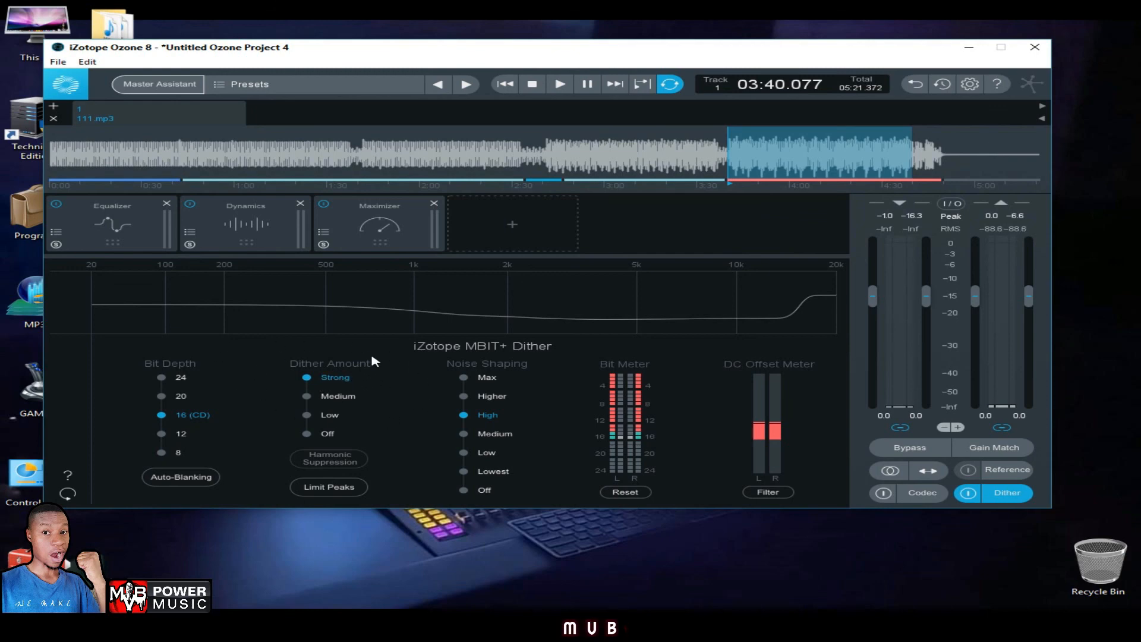
left_click(306, 397)
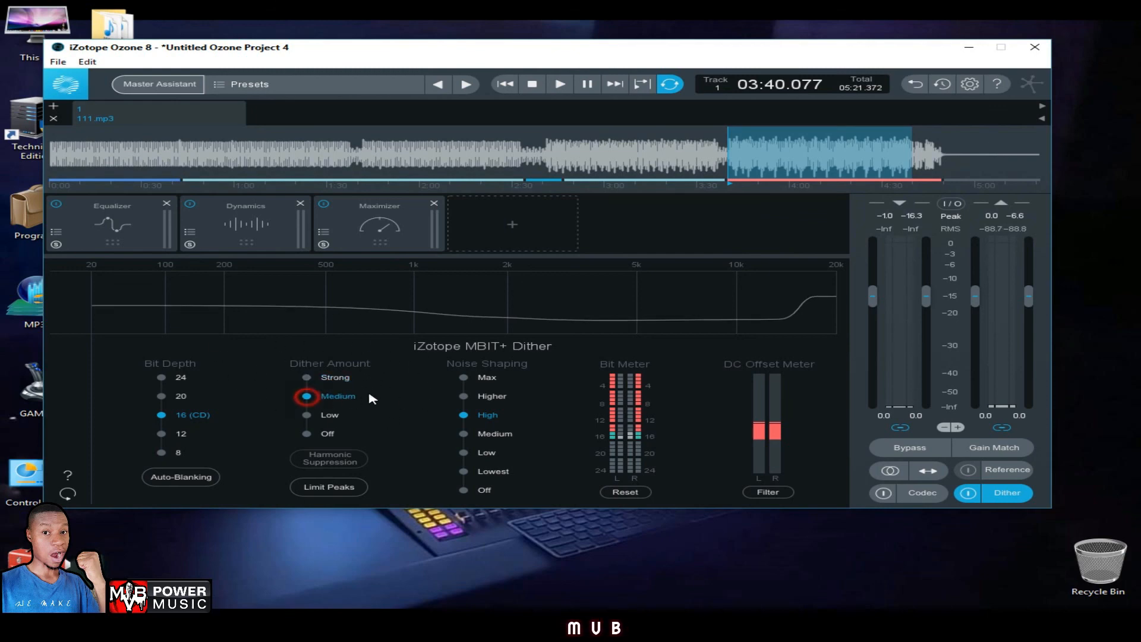
left_click(307, 377)
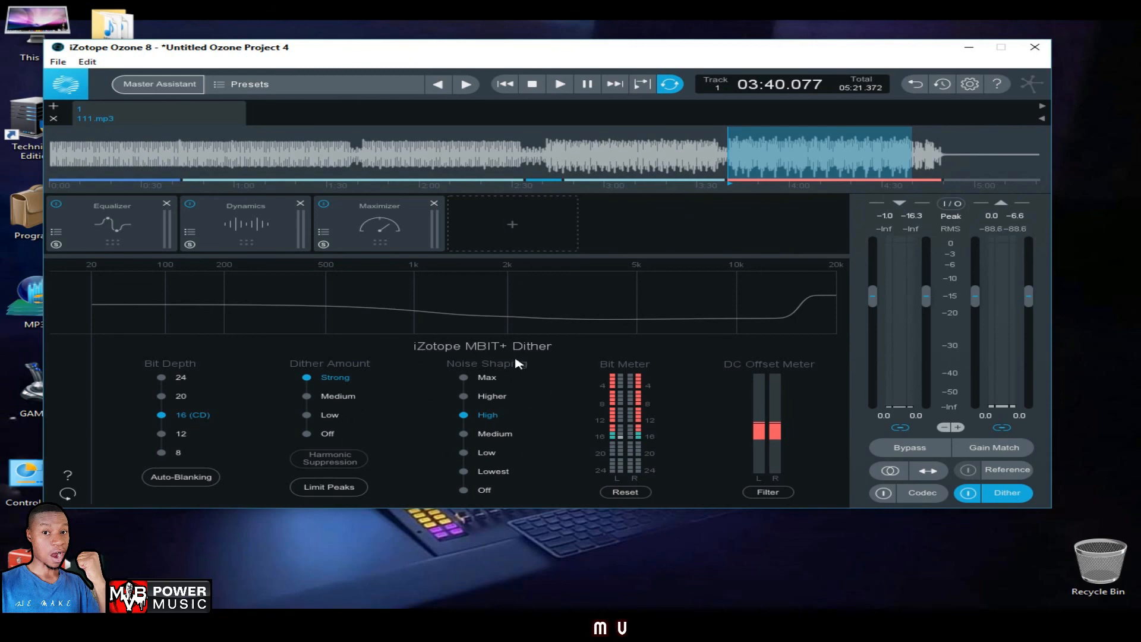
left_click_drag(518, 52, 500, 54)
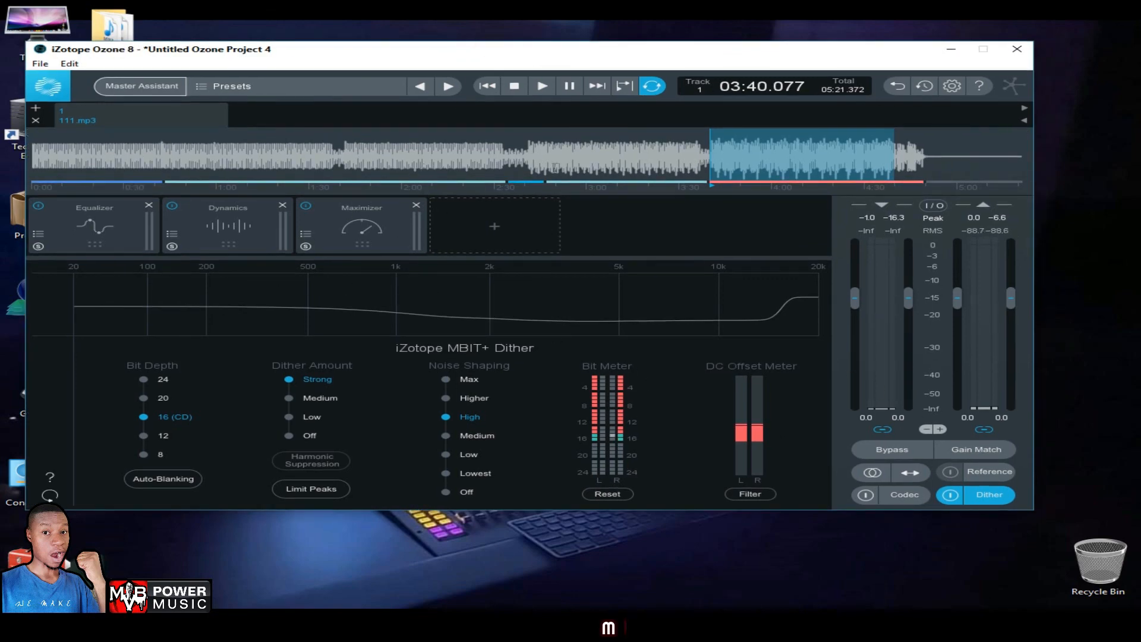
left_click(315, 232)
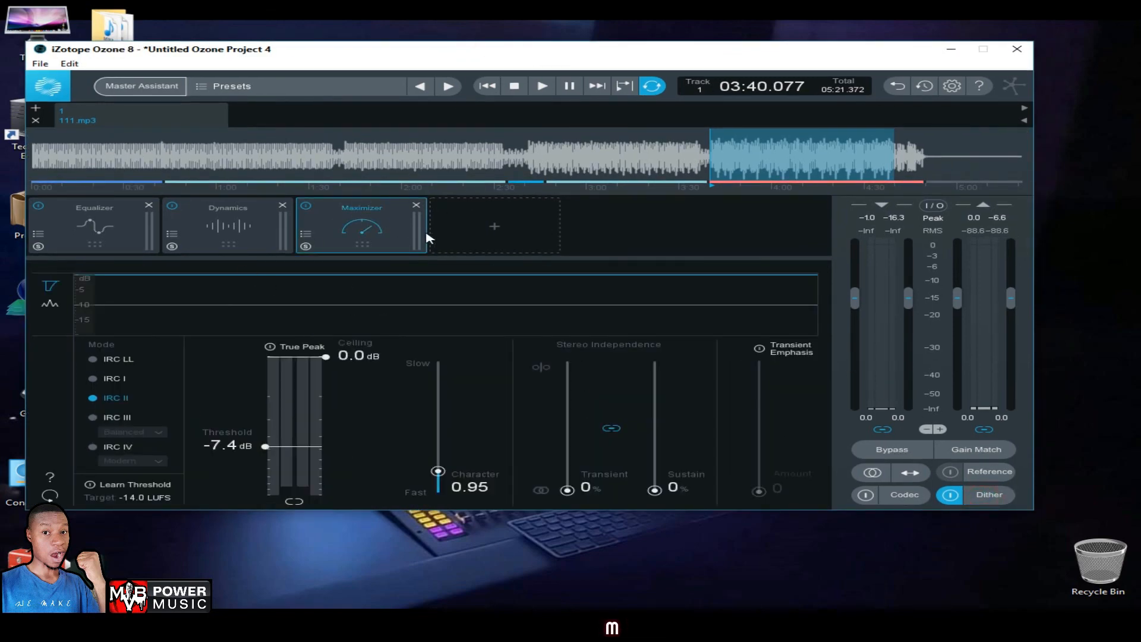